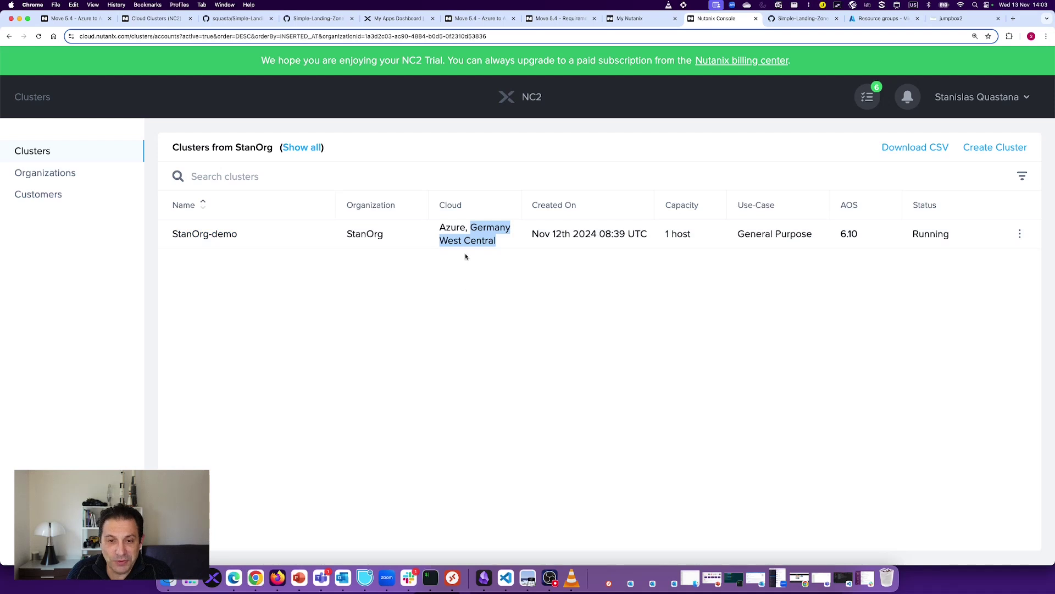
Step: Open the StanOrg-demo summary, note its single host, and look over the Cloud Summary
left_click(204, 234)
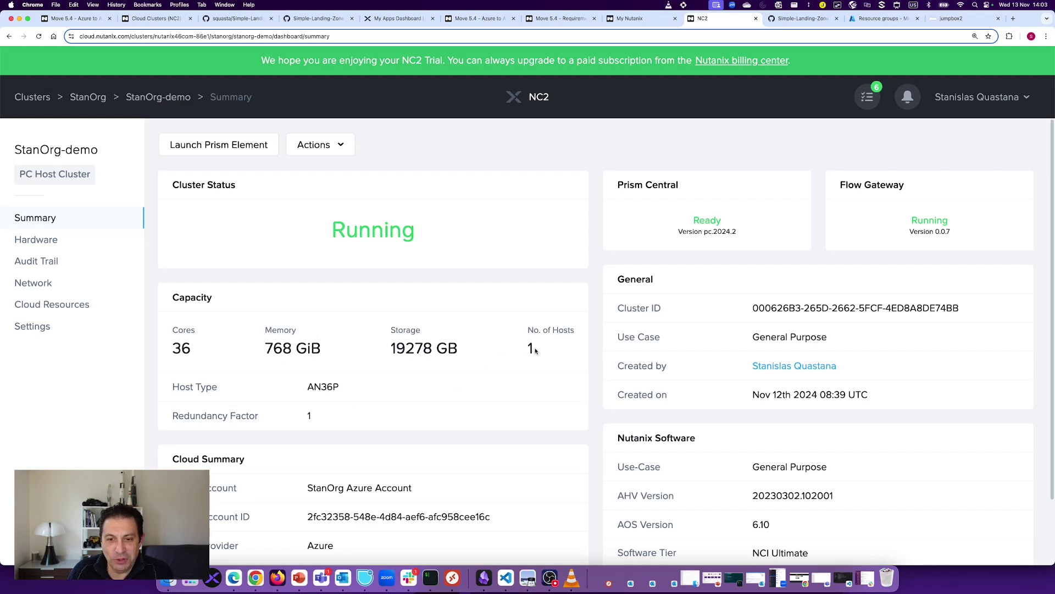
left_click_drag(536, 350, 525, 353)
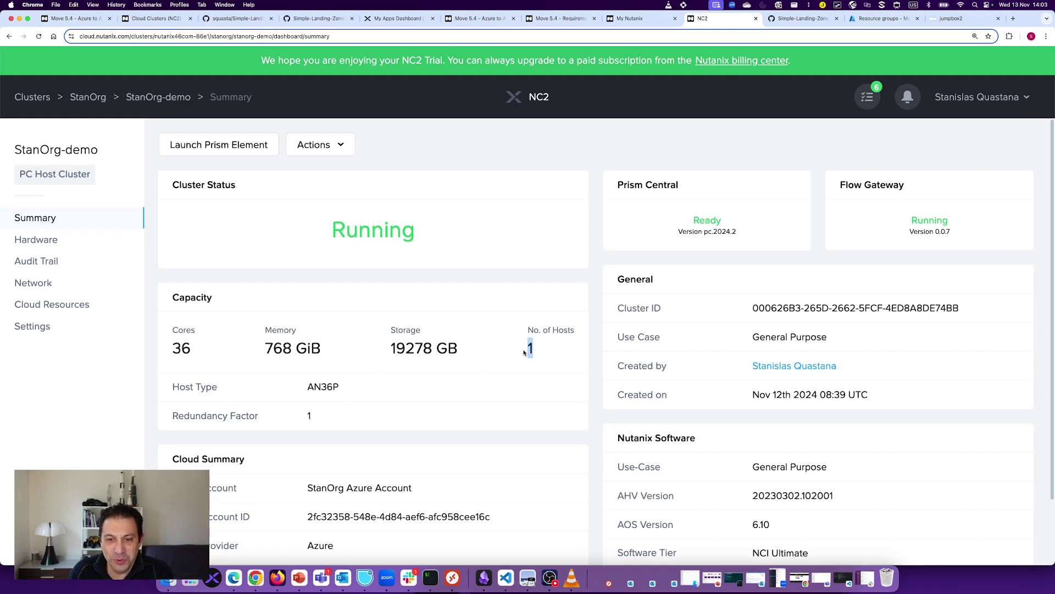
left_click(461, 393)
scroll(448, 413, "down", 2)
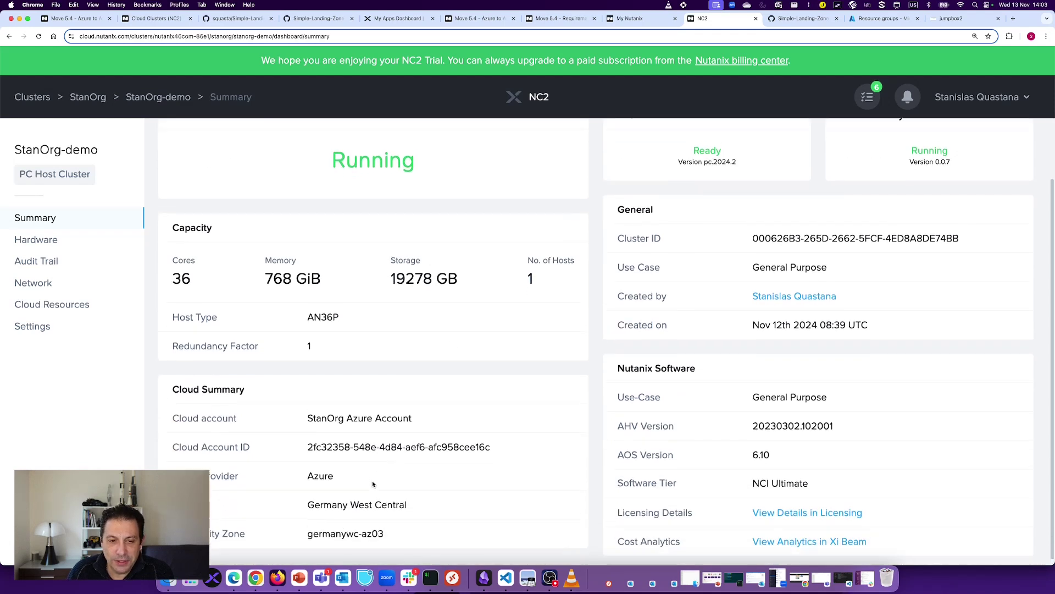
scroll(157, 316, "up", 2)
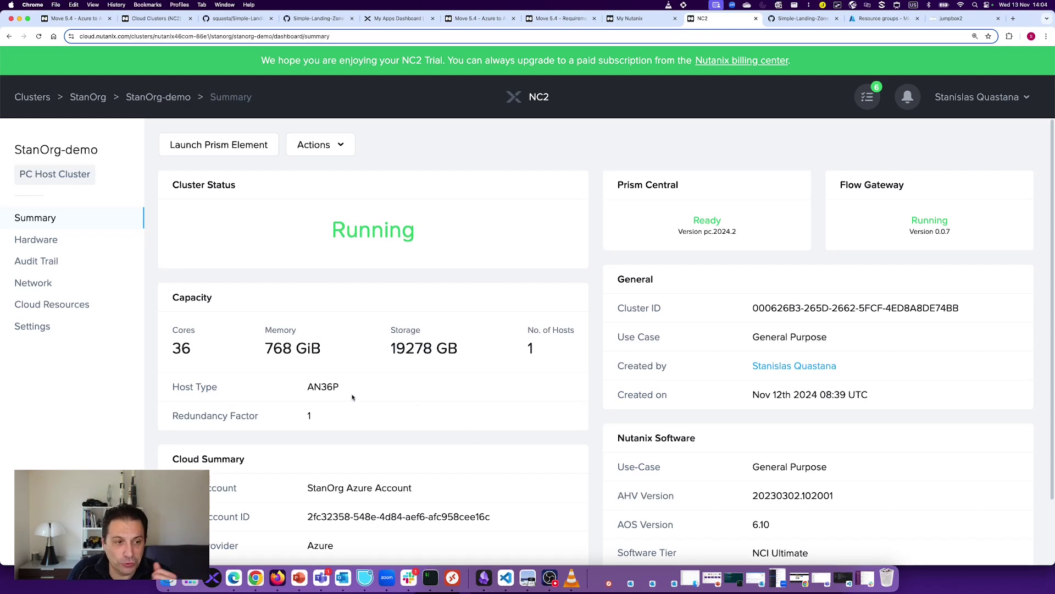
Step: Check Prism Element IP 10.0.1.166 and Prism Central virtual IP 10.1.1.30, then view Terminate settings
left_click(38, 283)
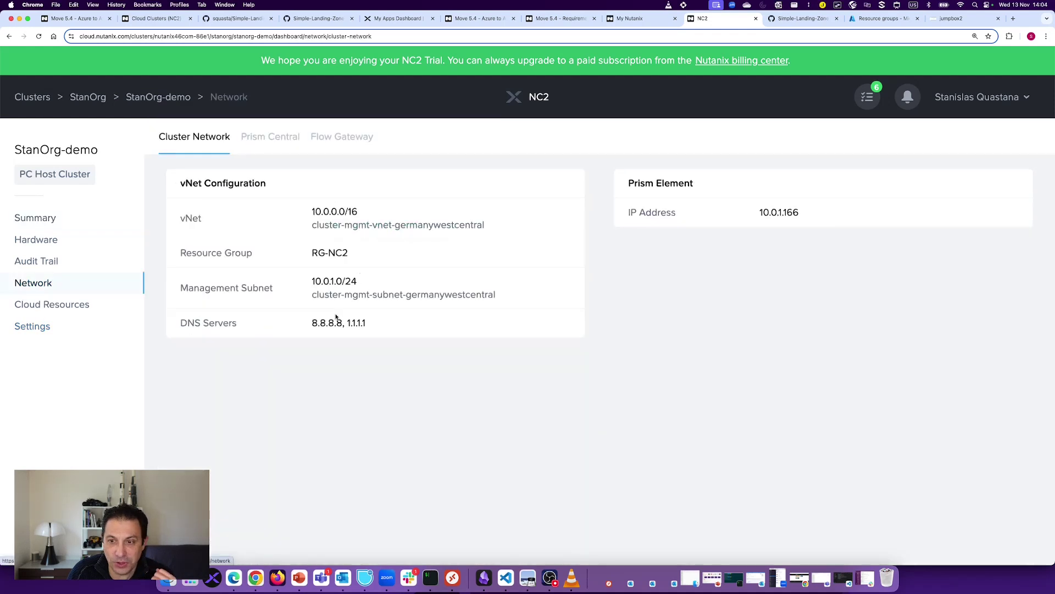
double_click(771, 215)
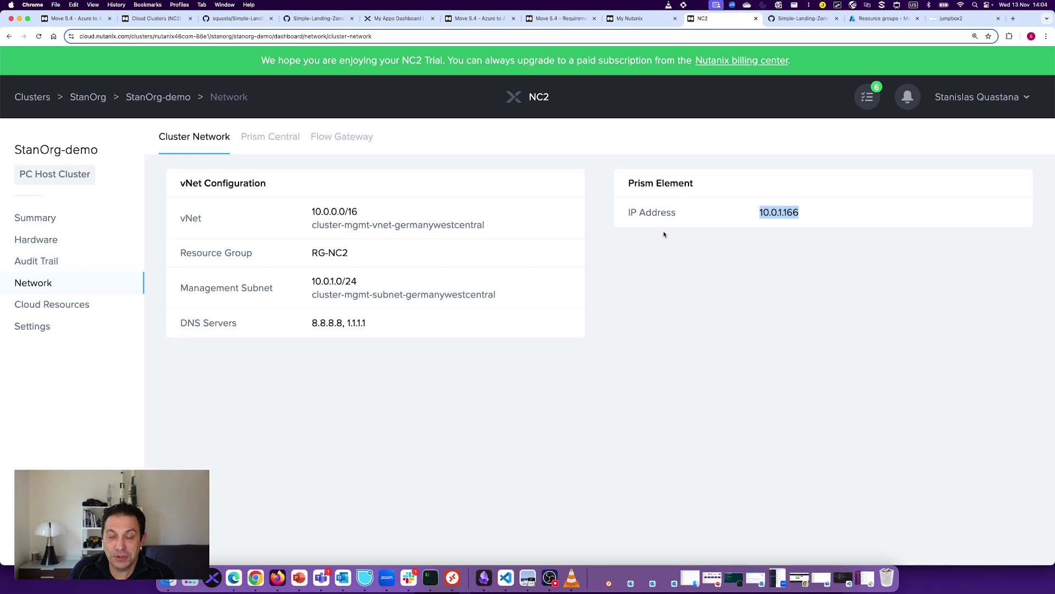
left_click(270, 136)
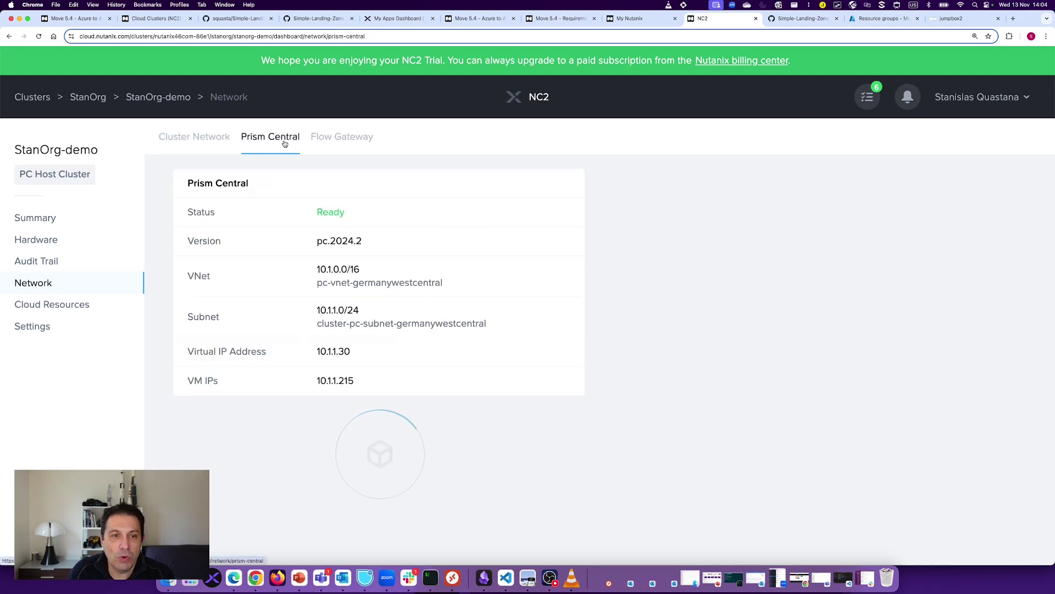
double_click(328, 352)
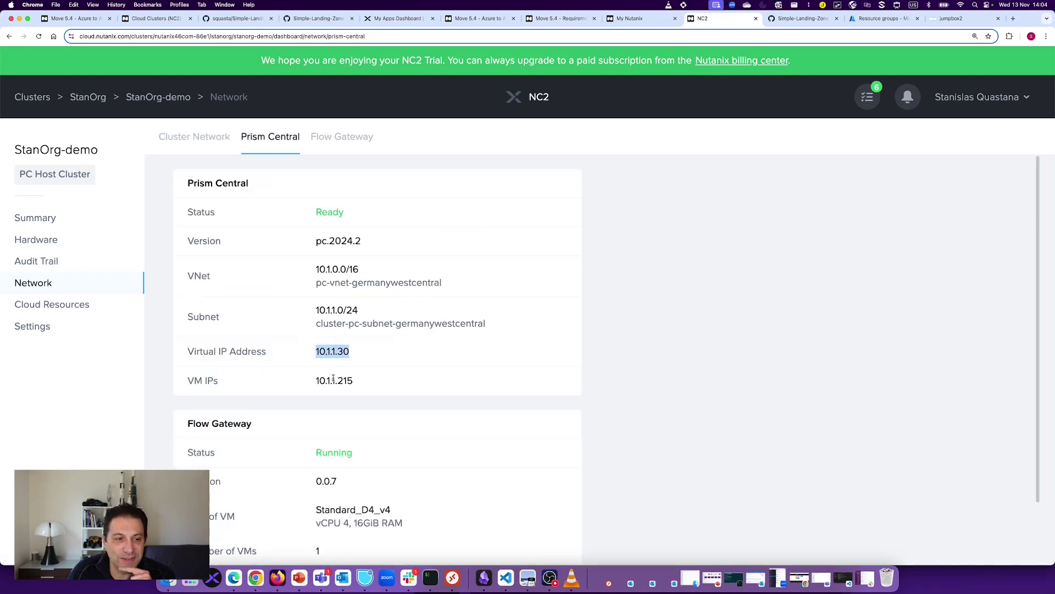
left_click(30, 327)
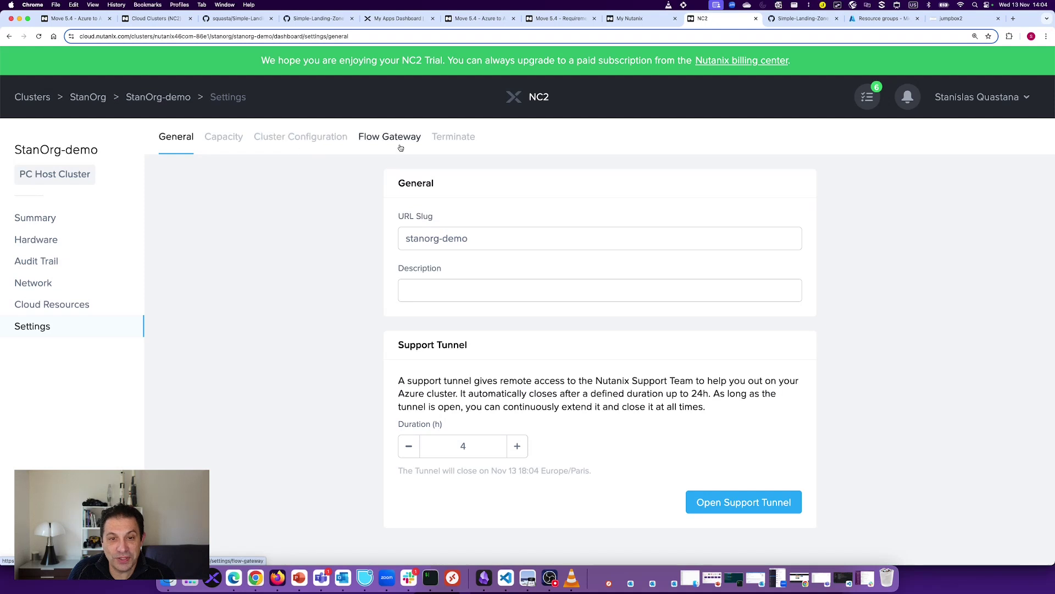
left_click(456, 139)
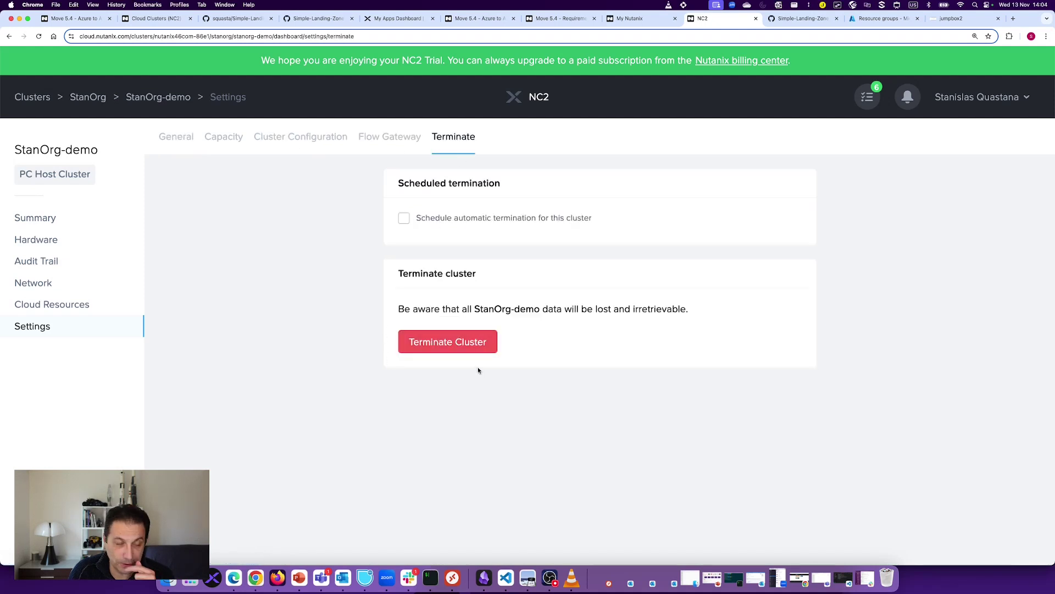
Step: Open the RG-NC2 resource group overview with the Essentials section collapsed
left_click(881, 18)
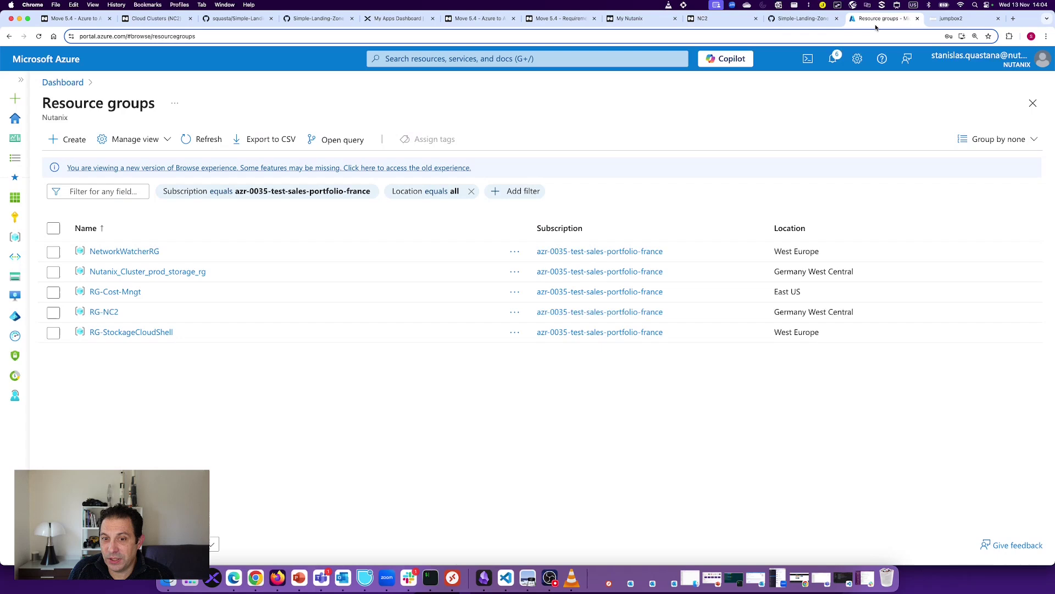
left_click(105, 313)
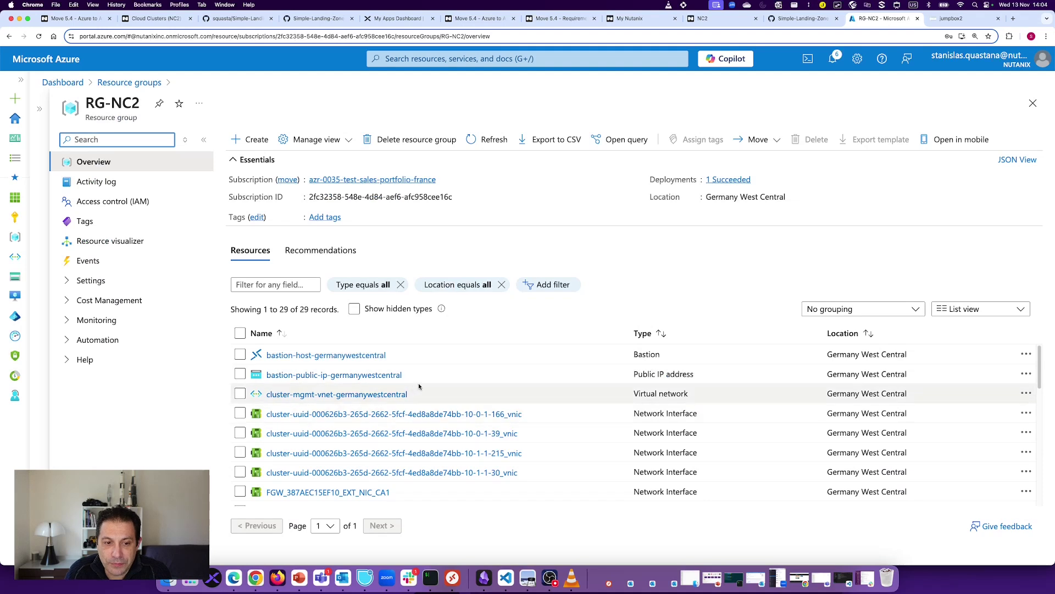
scroll(465, 385, "down", 3)
scroll(384, 407, "up", 2)
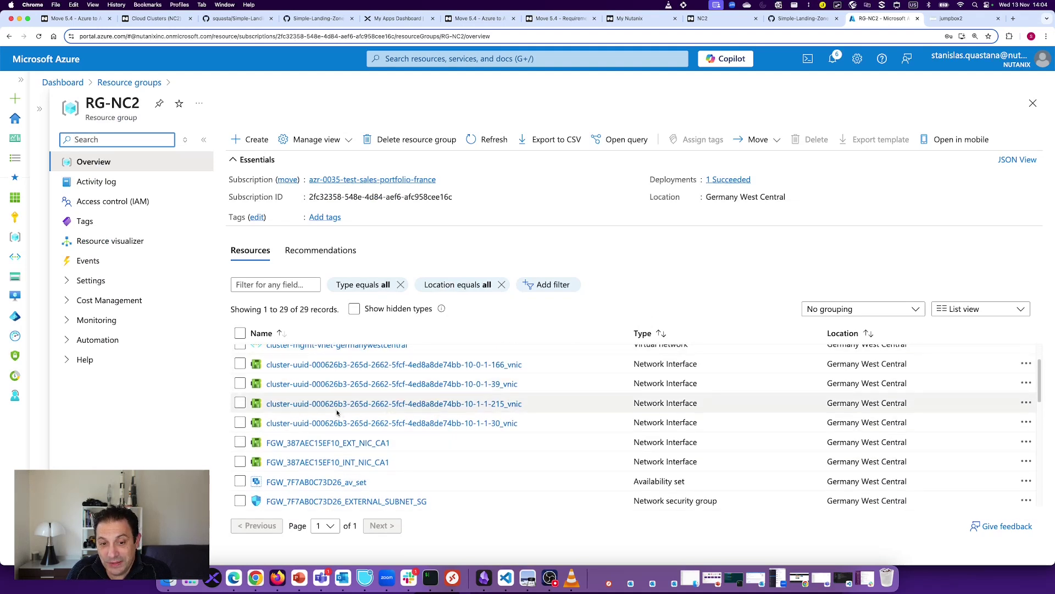
left_click(235, 163)
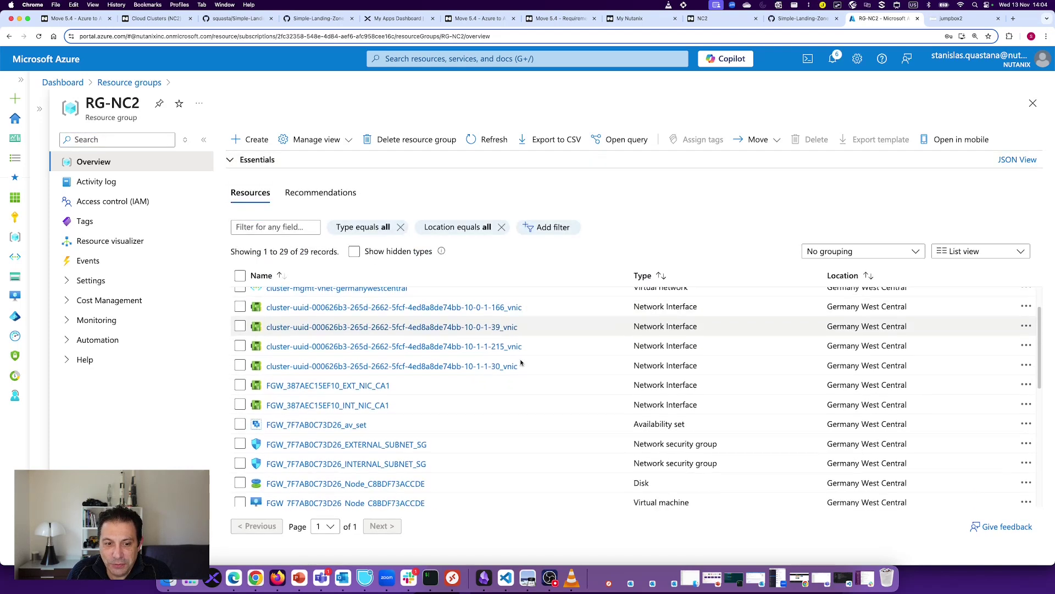
Step: Include hidden types in the resource list and sort it by type
scroll(384, 418, "down", 3)
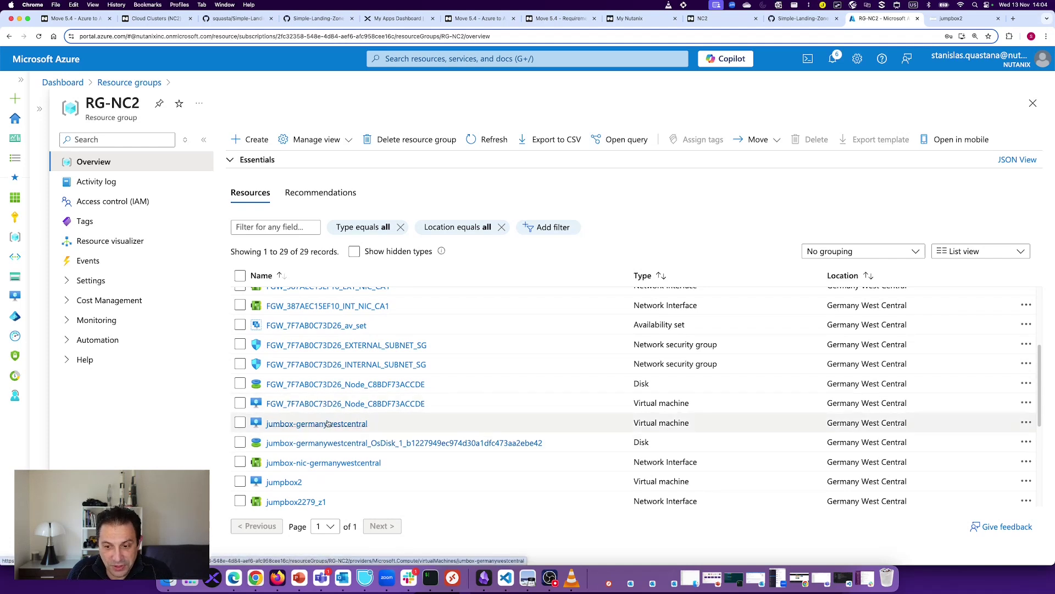
scroll(362, 385, "down", 5)
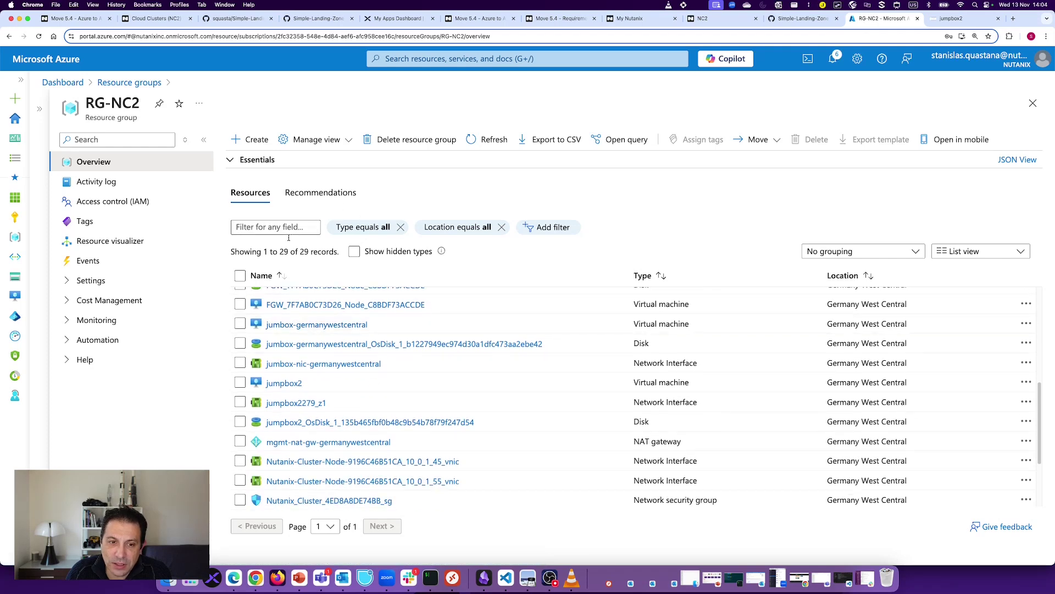
left_click(354, 251)
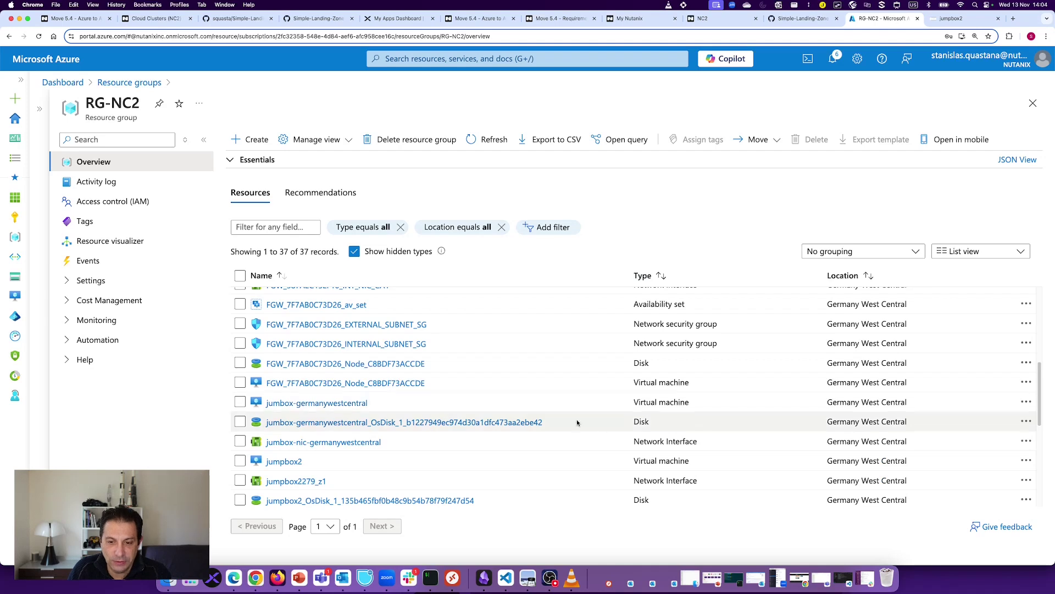
scroll(576, 419, "up", 5)
left_click(655, 279)
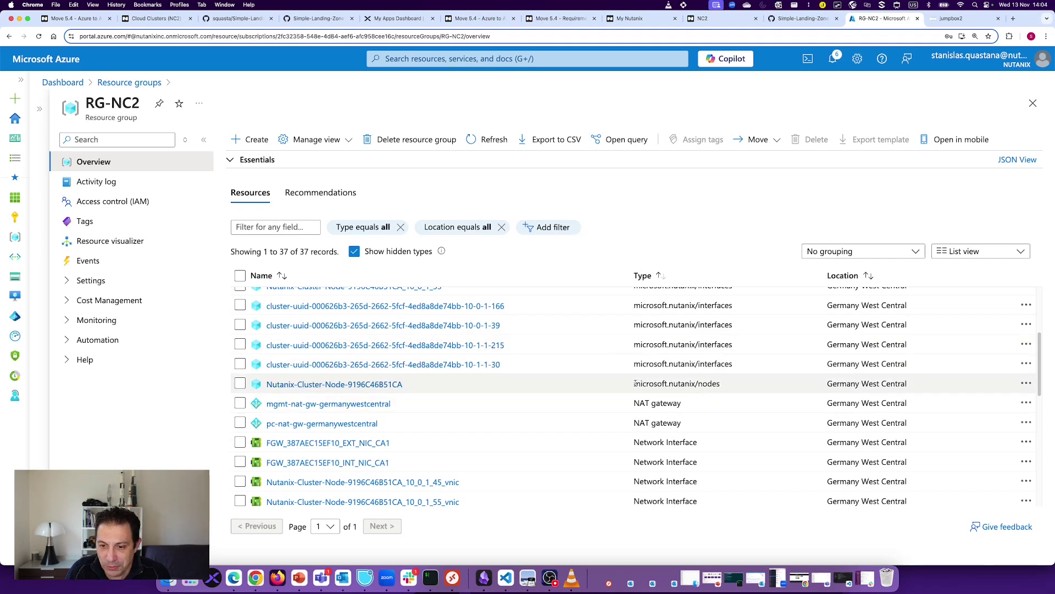
Step: Pick out the microsoft.nutanix/nodes and microsoft.nutanix/interfaces resource types in the list
left_click_drag(635, 383, 725, 392)
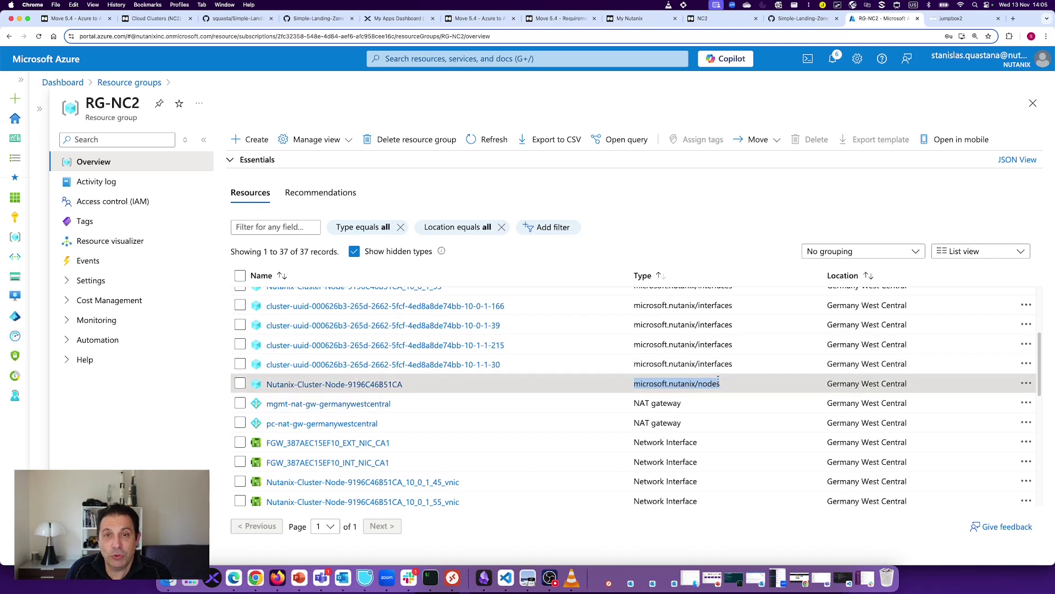
left_click_drag(735, 365, 627, 365)
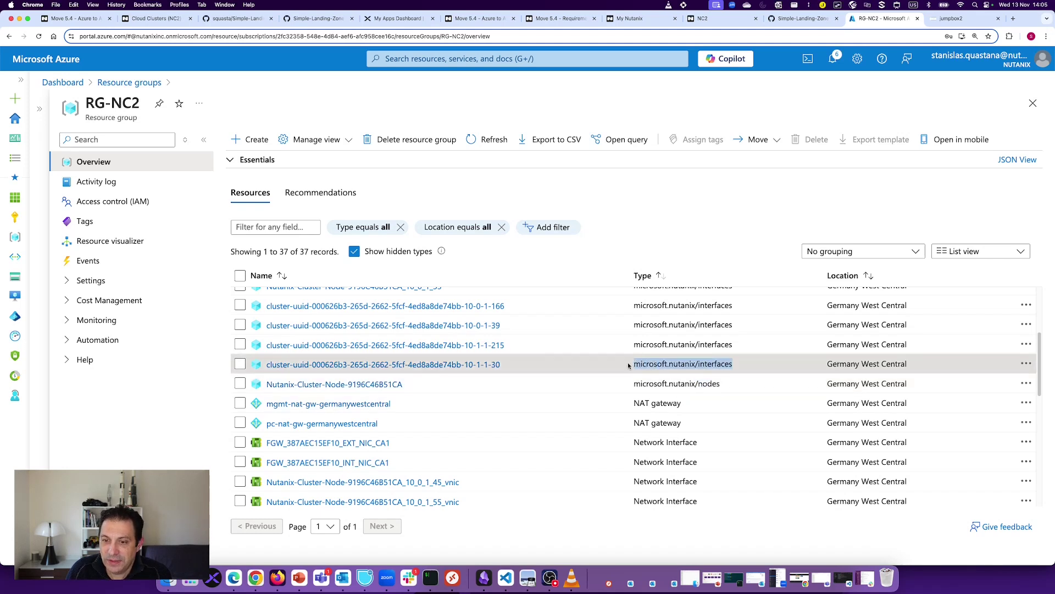
double_click(682, 383)
triple_click(685, 384)
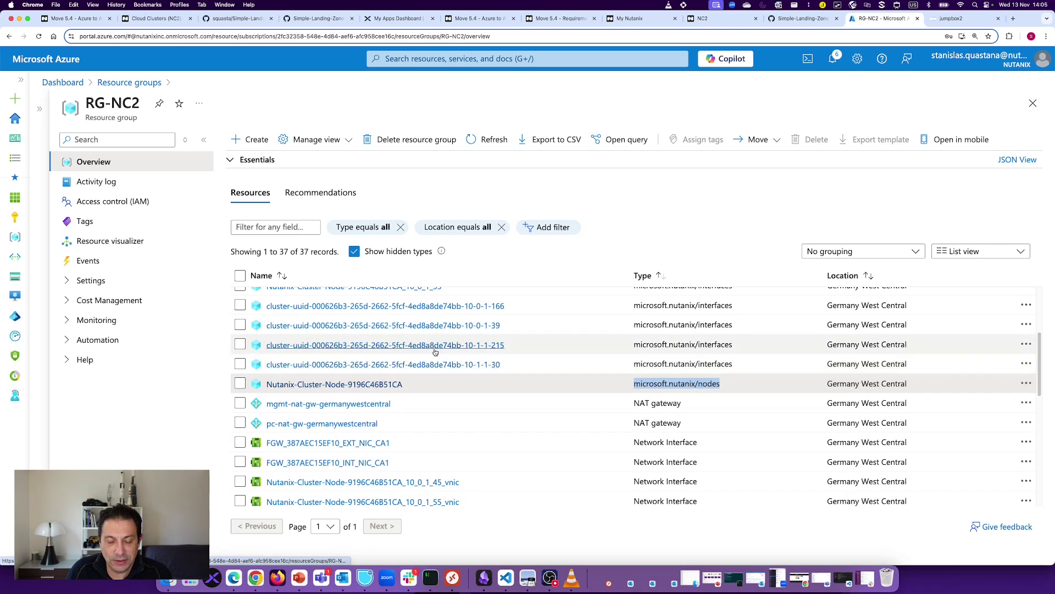
scroll(430, 456, "down", 4)
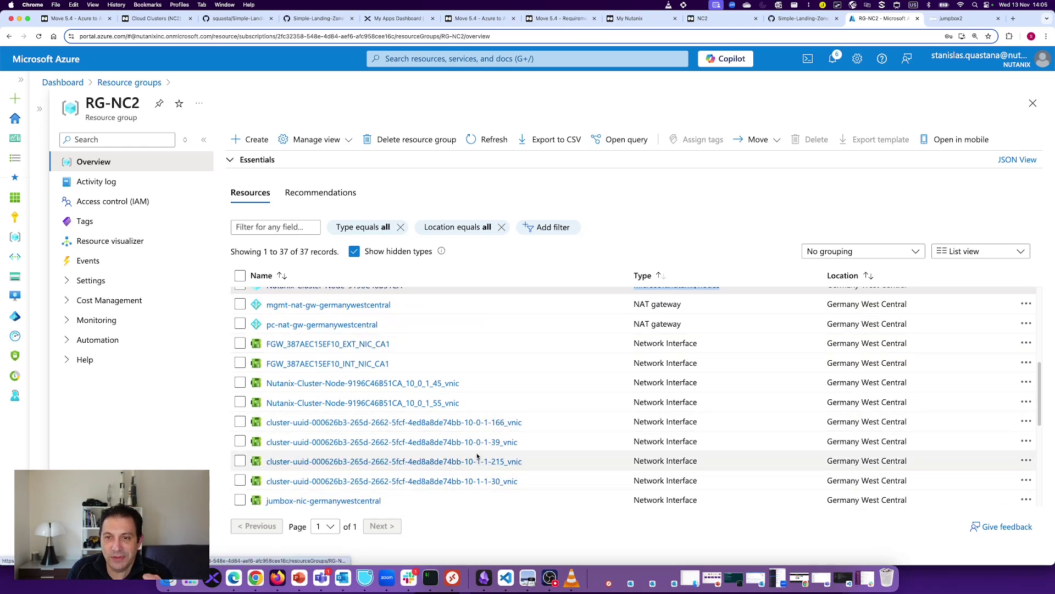
scroll(477, 454, "up", 2)
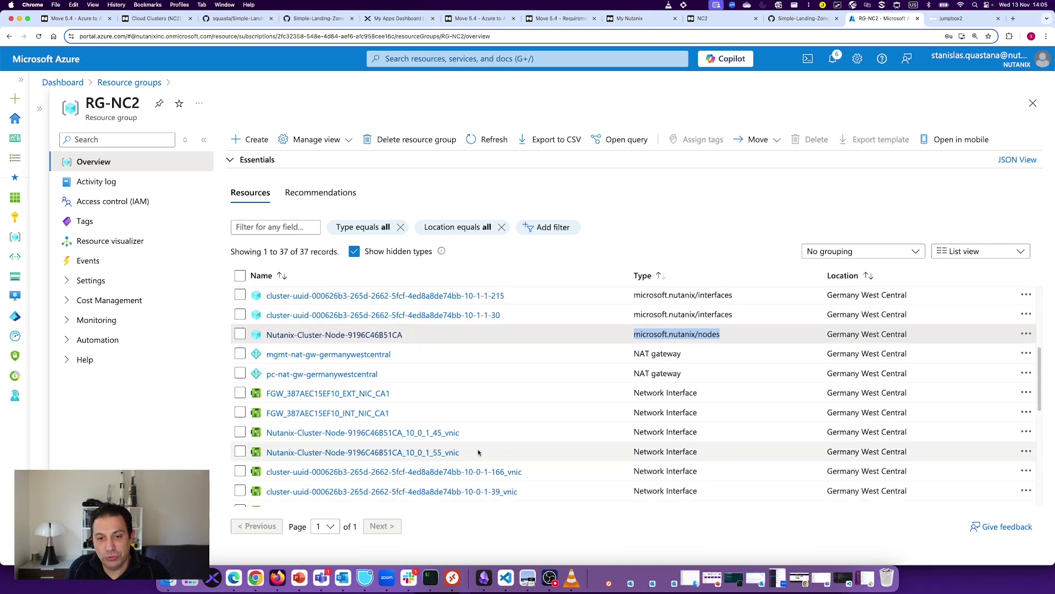
scroll(482, 451, "up", 8)
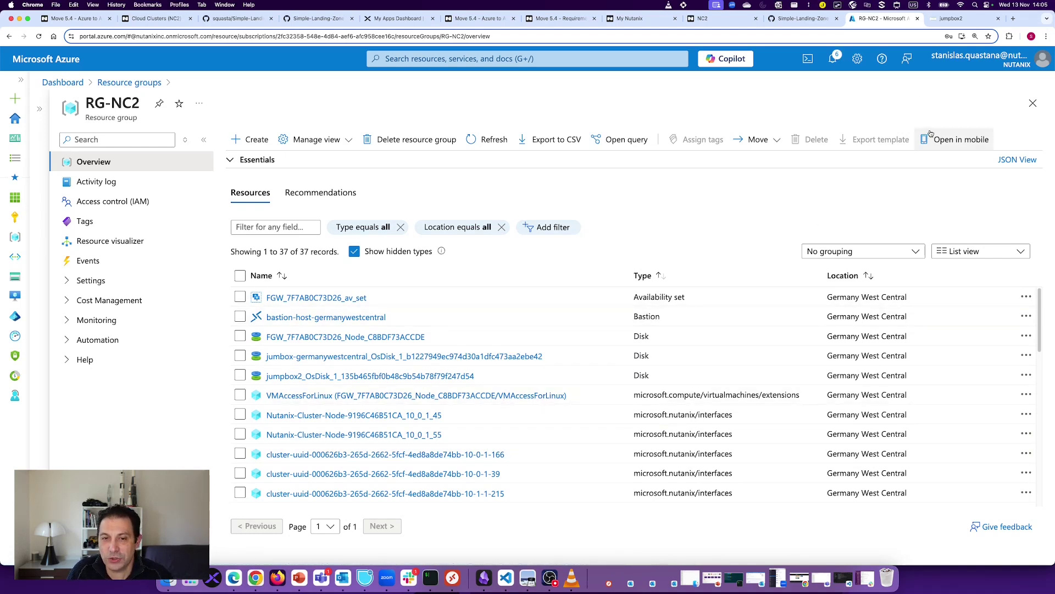
Step: Bring up the StanOrg-demo Prism Element dashboard on jumpbox2, noting the Azure Nutanix Ready Node model
left_click(957, 20)
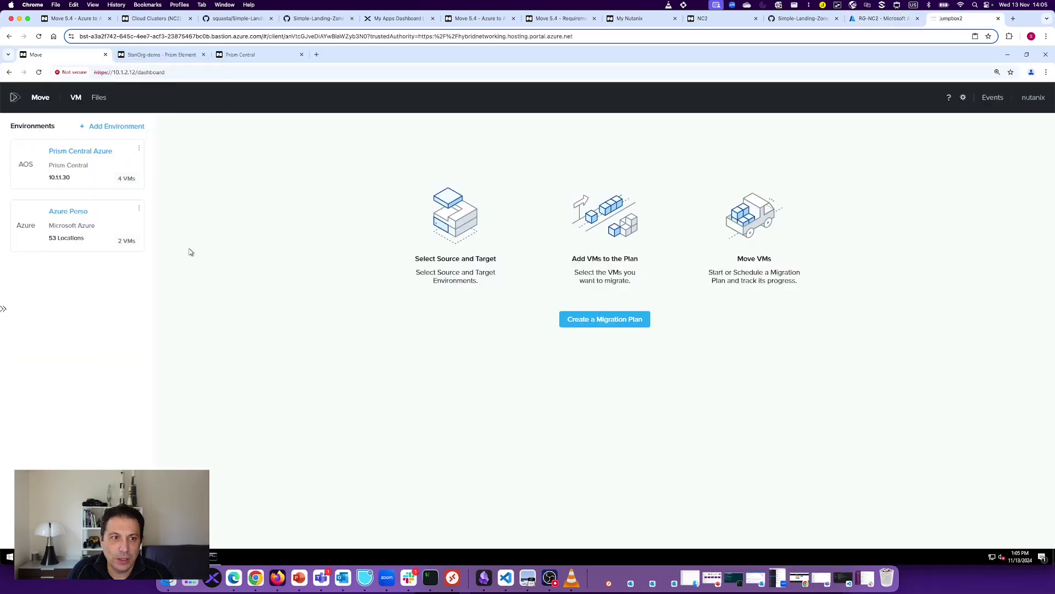
left_click(160, 54)
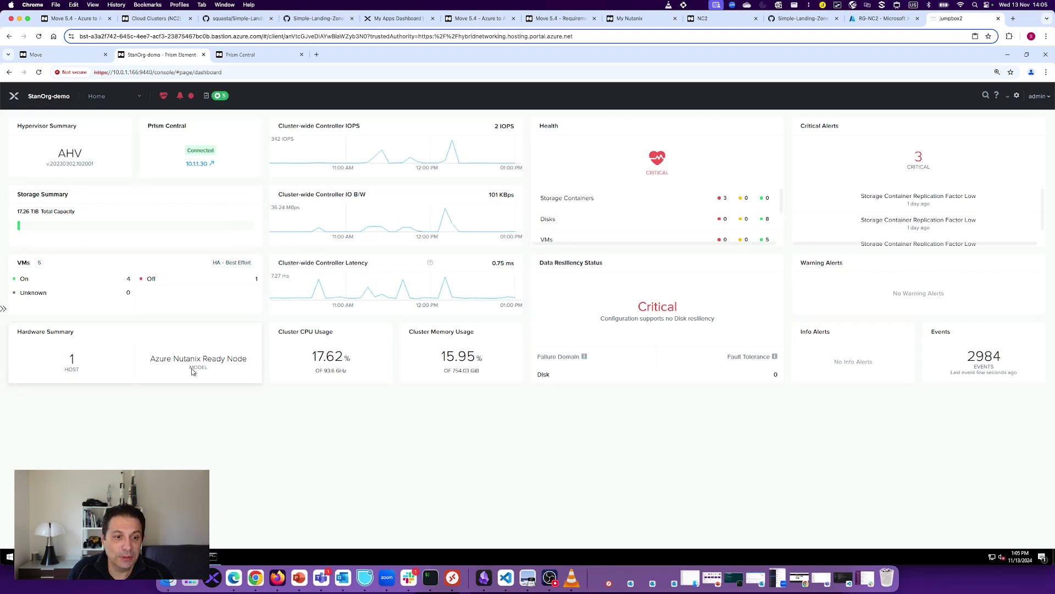
left_click_drag(150, 361, 242, 363)
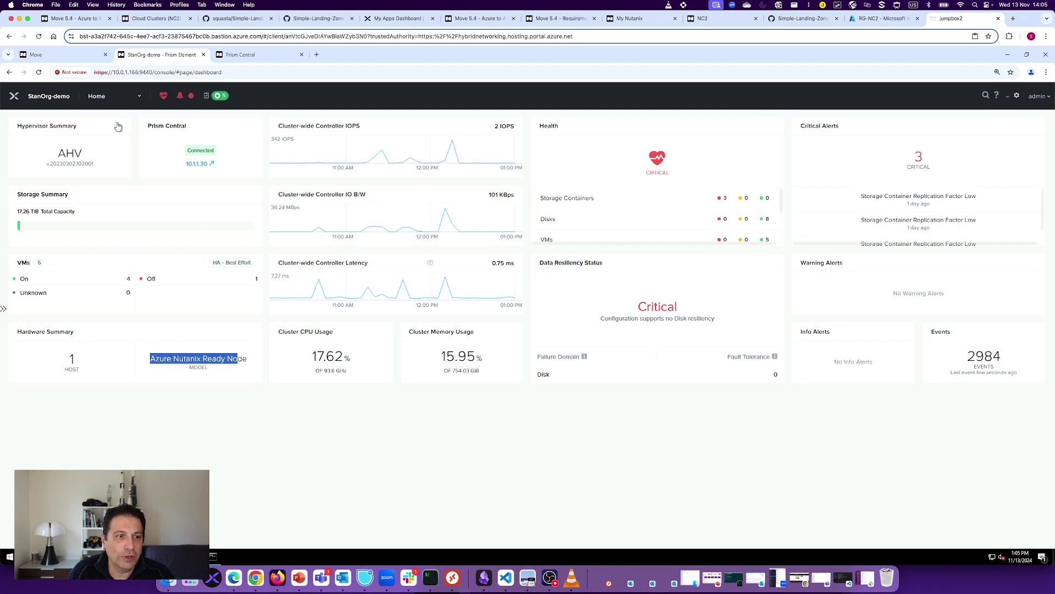
Step: View the cluster's VM table, then move to the Prism Central dashboard
left_click(126, 98)
left_click(94, 146)
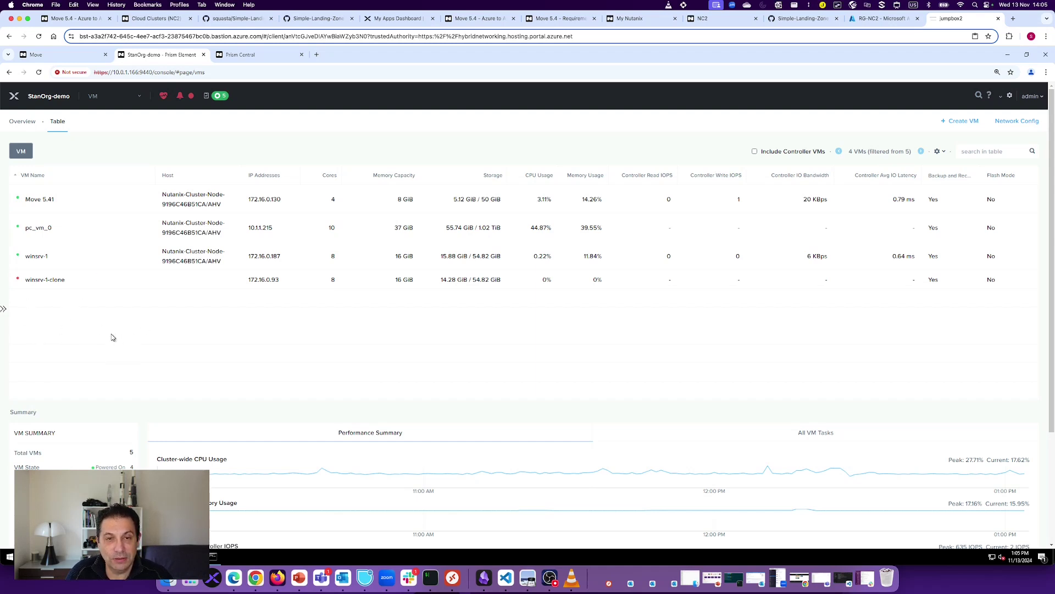
left_click(253, 55)
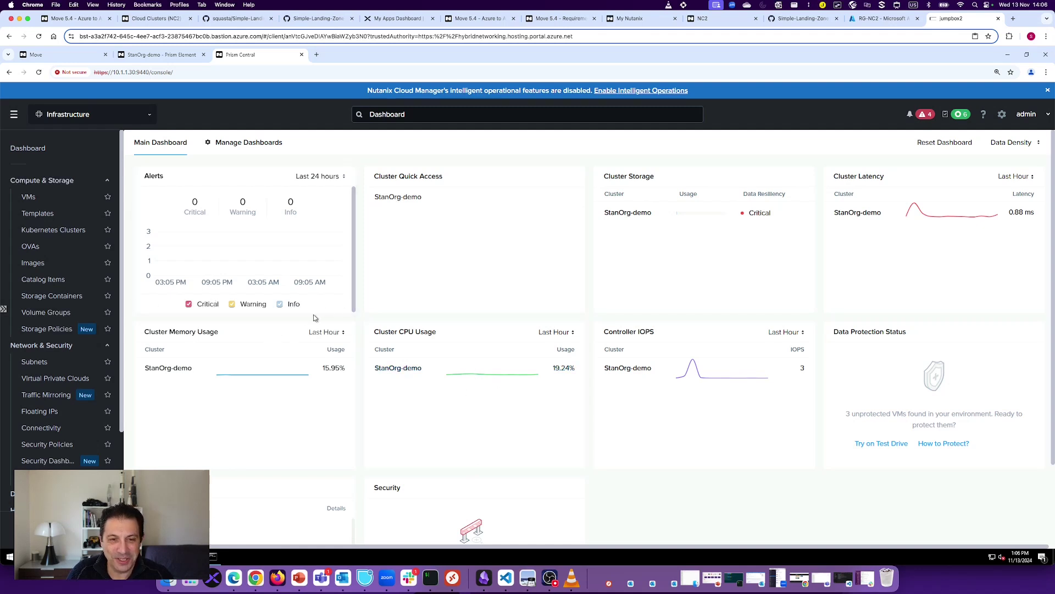
Step: Find User-VPC-1's subnet 172.16.0.0/24, then locate Move 5.41's IP 172.16.0.130 in the VMs list
left_click(30, 198)
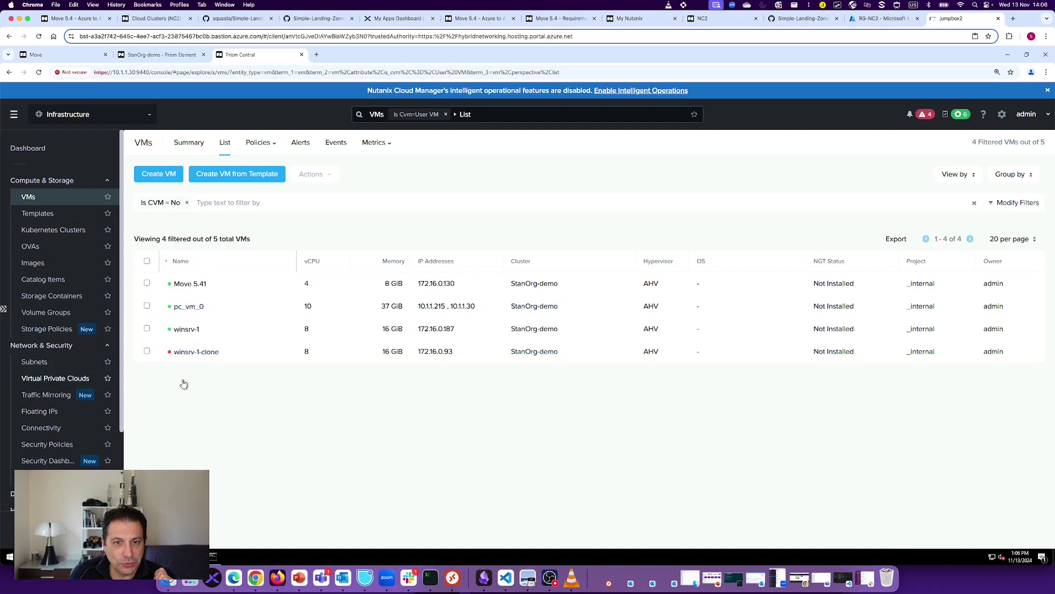
left_click(47, 382)
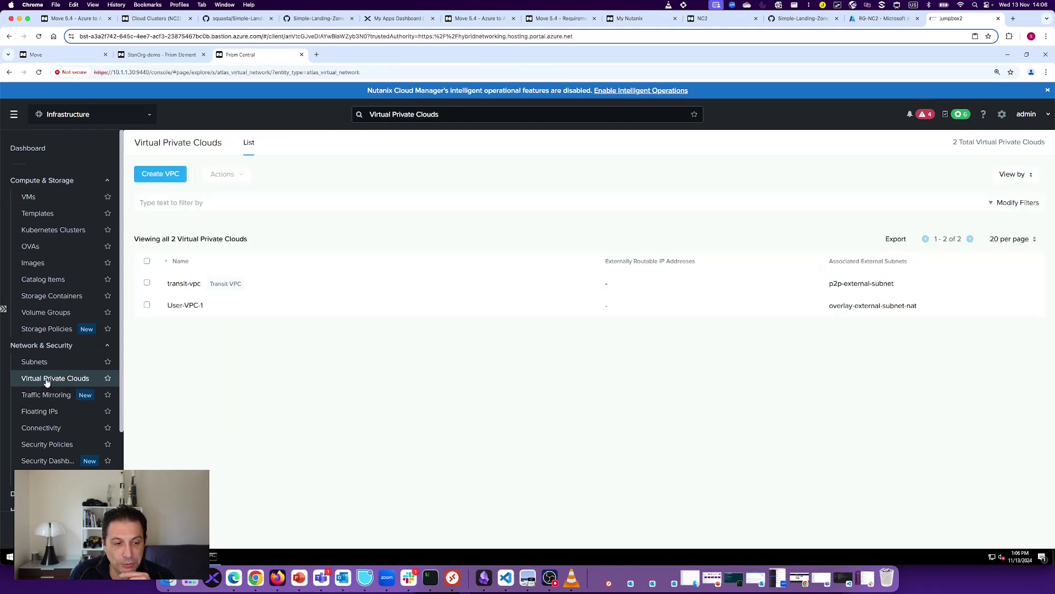
left_click(187, 305)
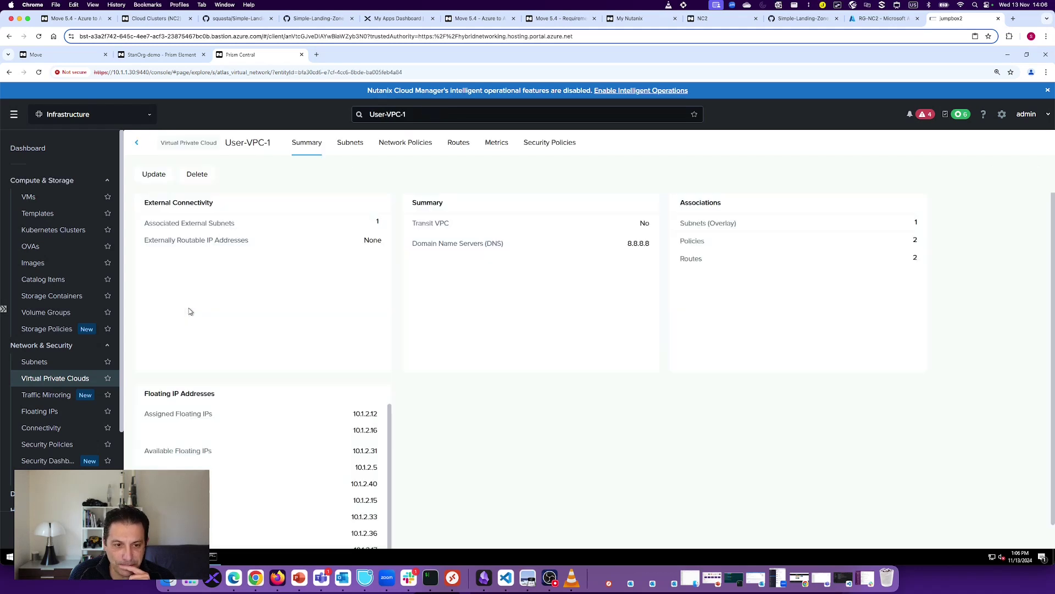
left_click(353, 149)
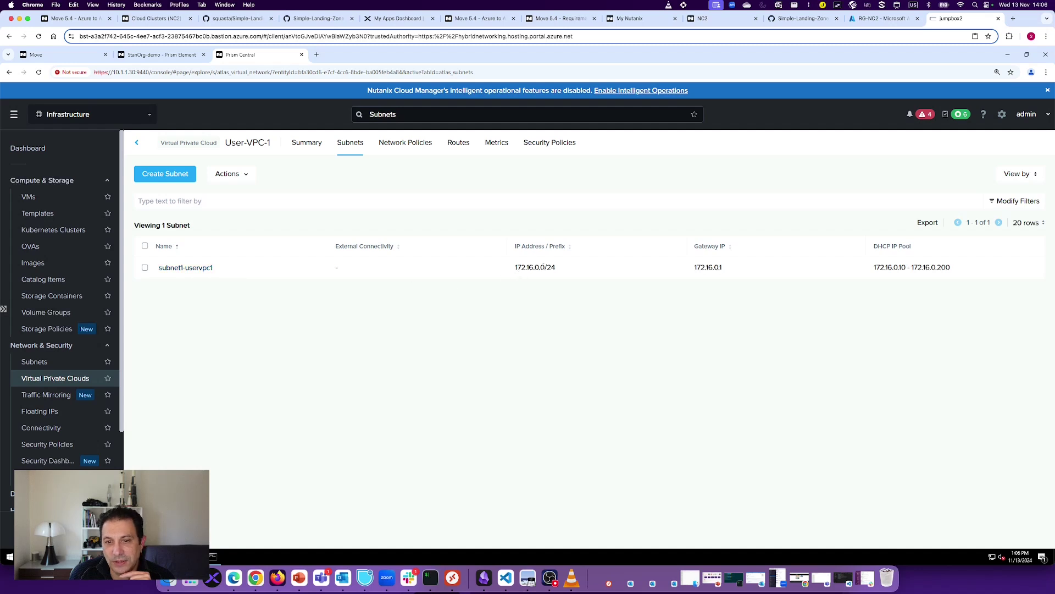
left_click_drag(515, 267, 548, 267)
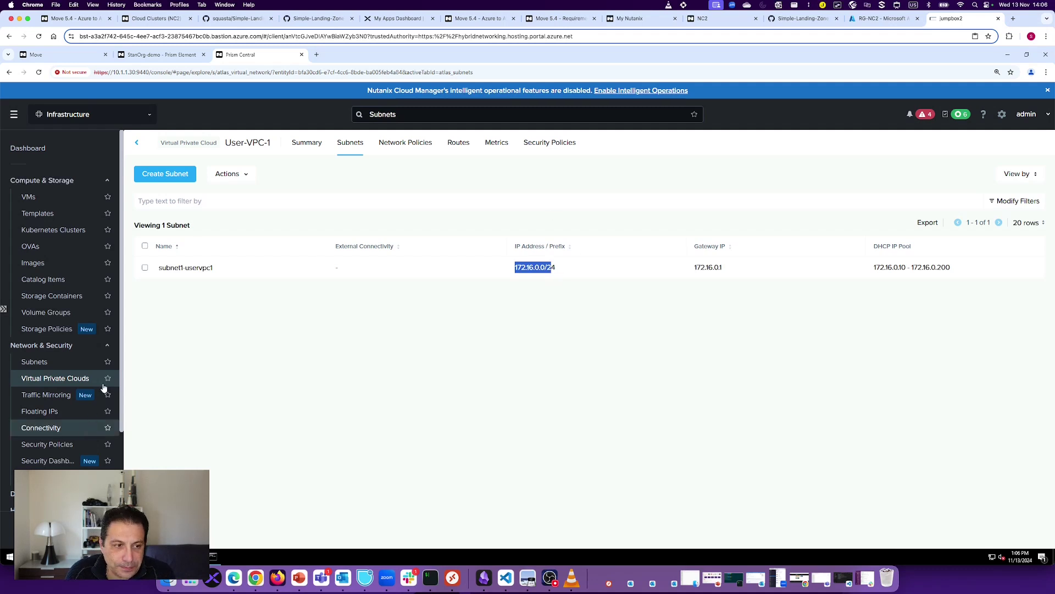
left_click(28, 196)
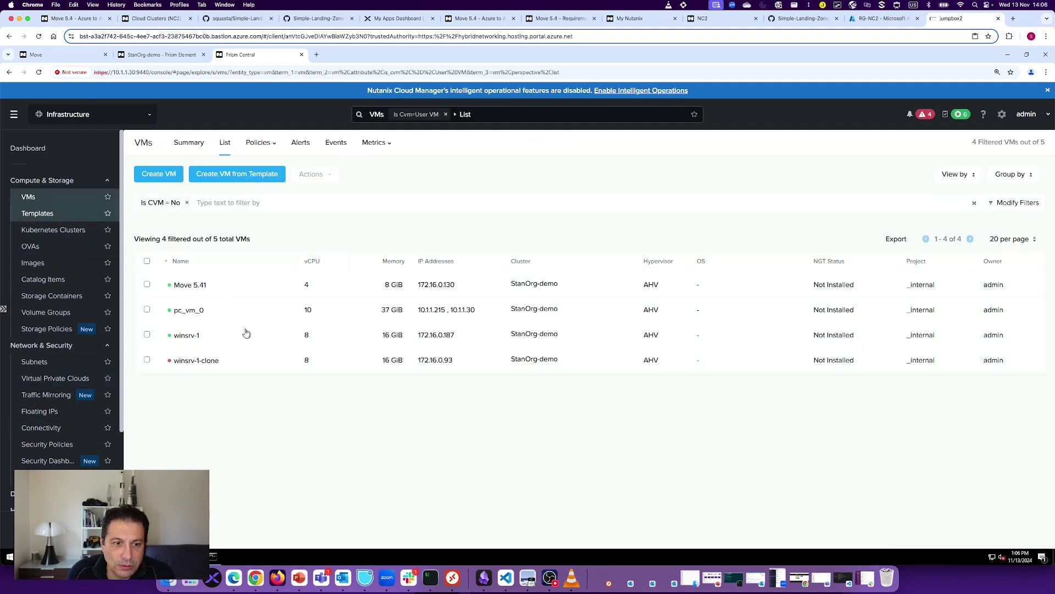
left_click_drag(417, 284, 457, 288)
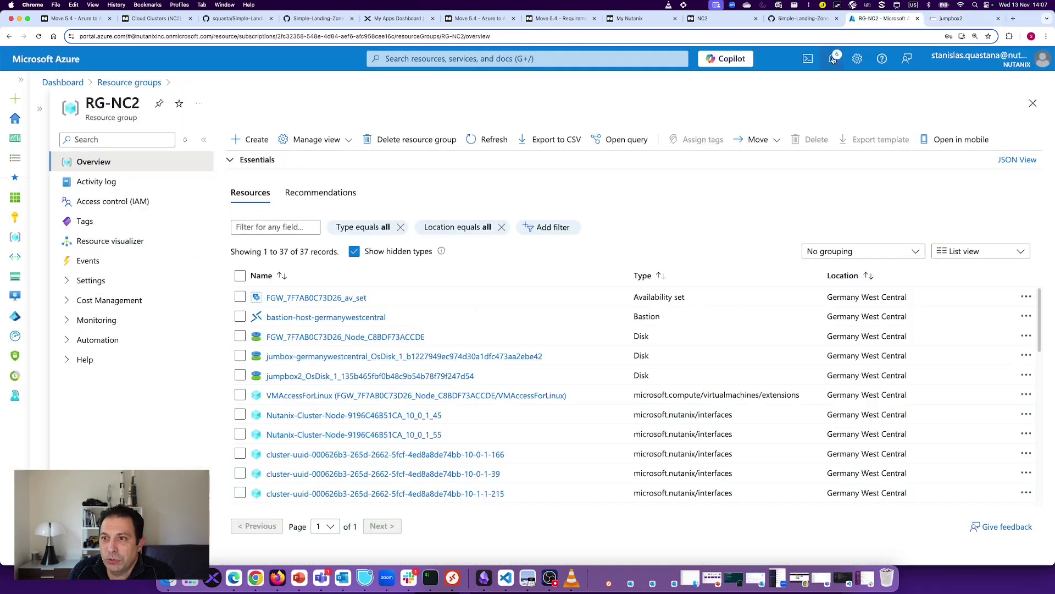
Step: Scroll RG-NC2's resources down to the virtual machines and open FGW_7F7AB0C73D26_Node_C8BDF73ACCDE
left_click(886, 18)
scroll(280, 396, "down", 10)
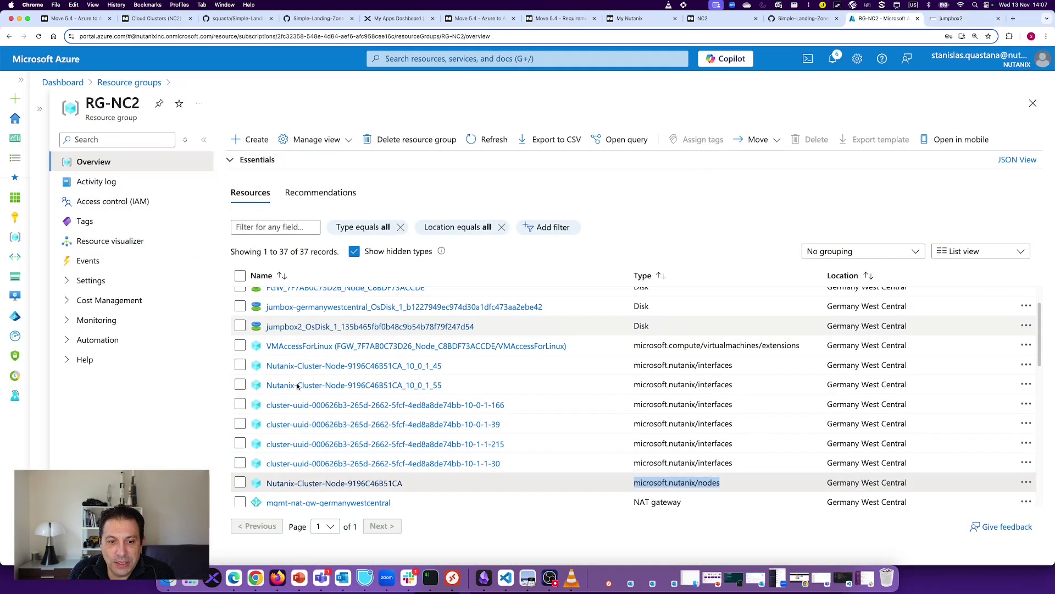
scroll(312, 424, "down", 3)
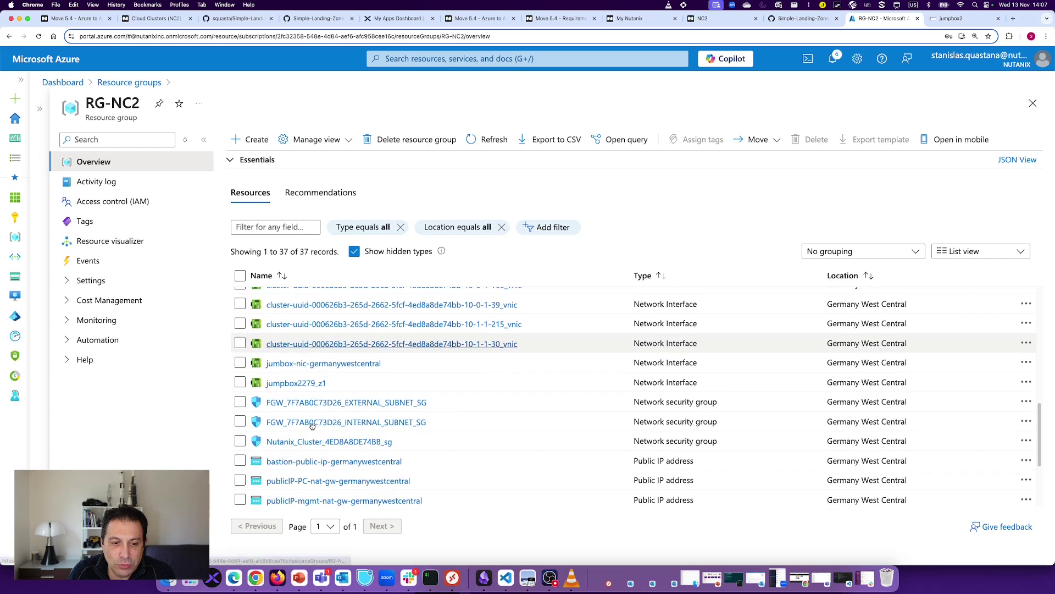
scroll(605, 385, "up", 5)
triple_click(676, 384)
scroll(429, 397, "up", 2)
scroll(428, 397, "up", 2)
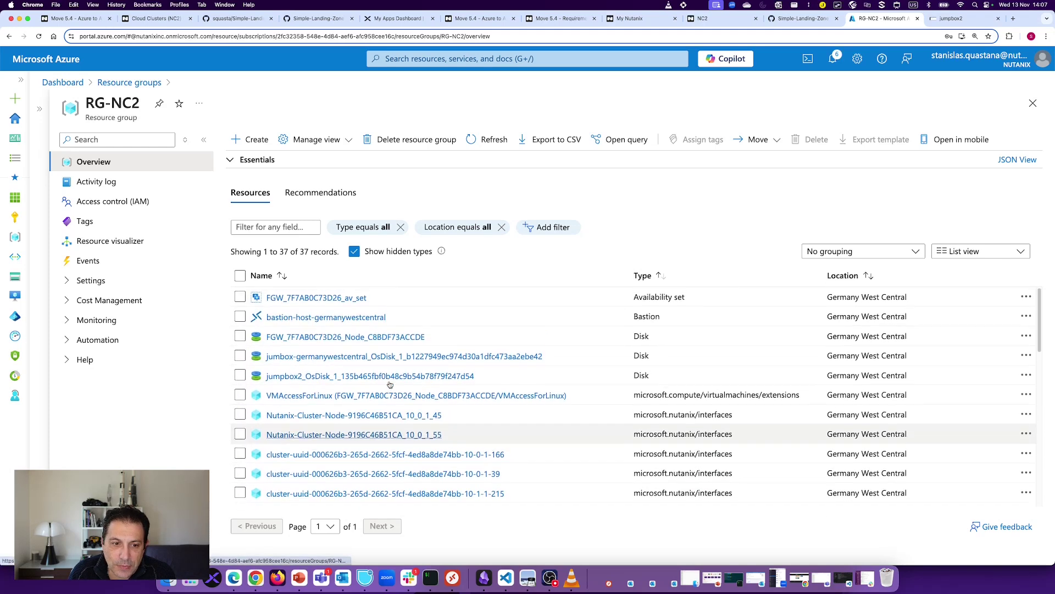
scroll(385, 385, "down", 6)
scroll(360, 380, "down", 10)
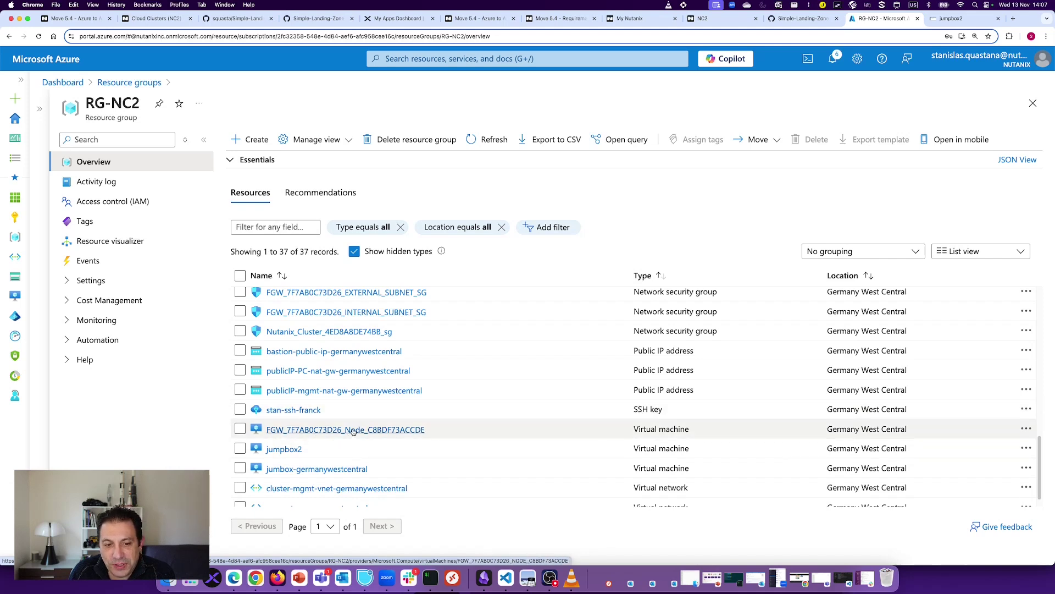
left_click(324, 431)
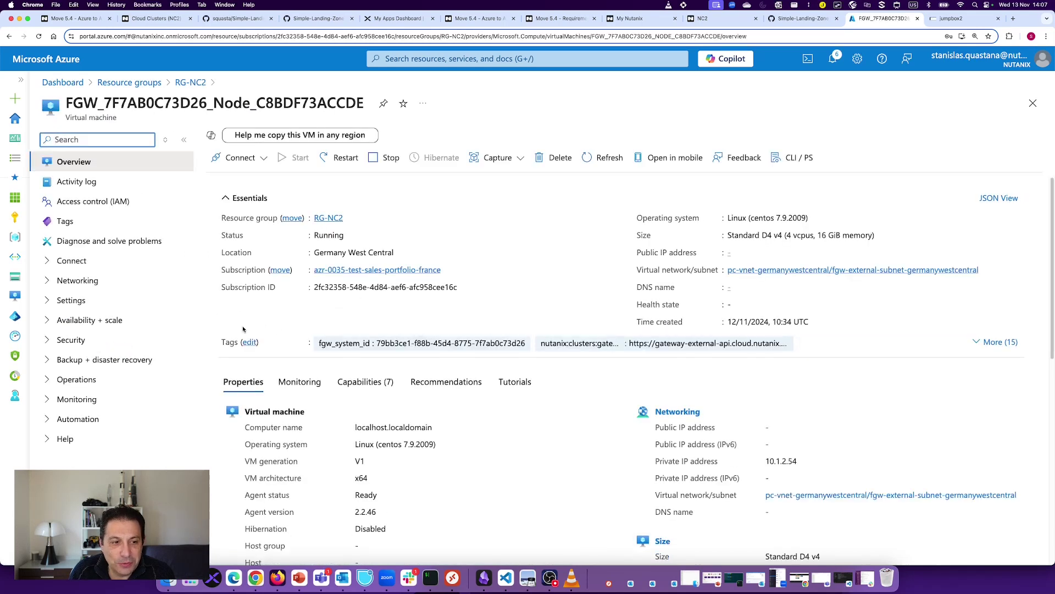
Step: Inspect the FGW node VM's network settings and IP configurations, then return to Prism Central's VMs list
left_click(86, 281)
left_click(103, 300)
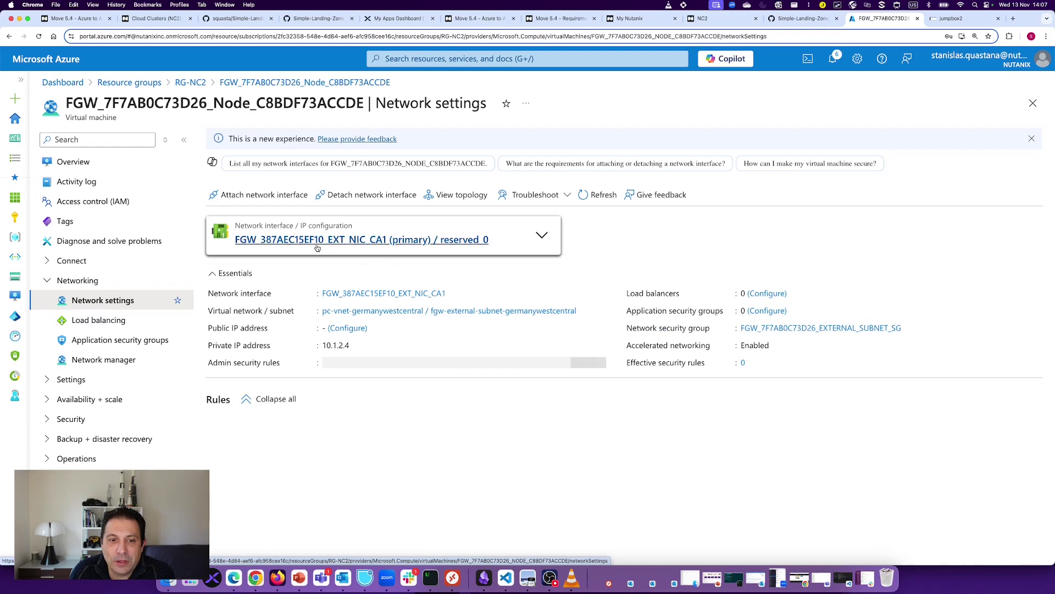
left_click(542, 237)
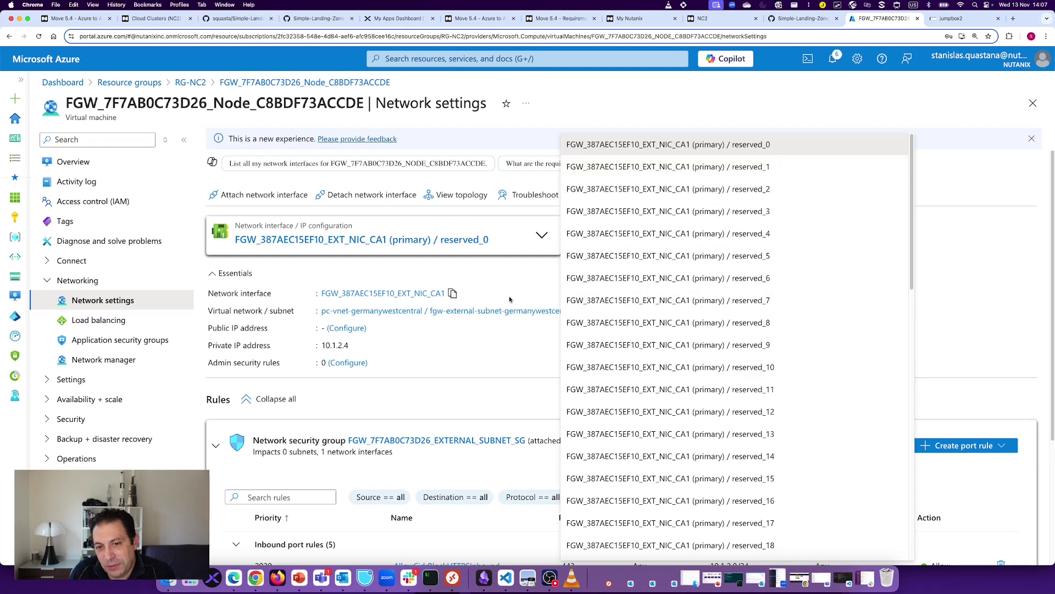
left_click(497, 277)
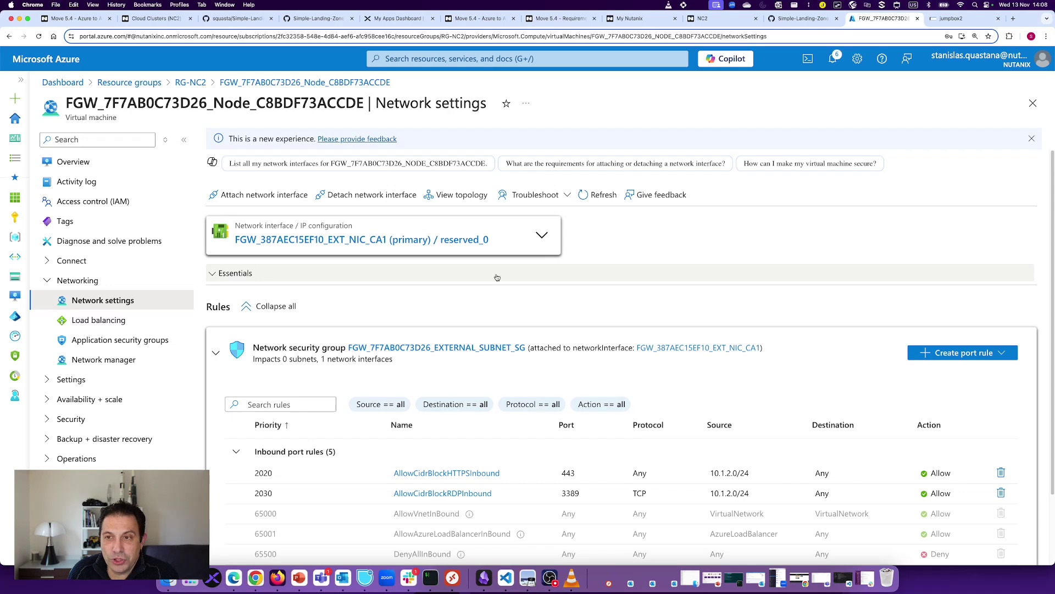
left_click(955, 21)
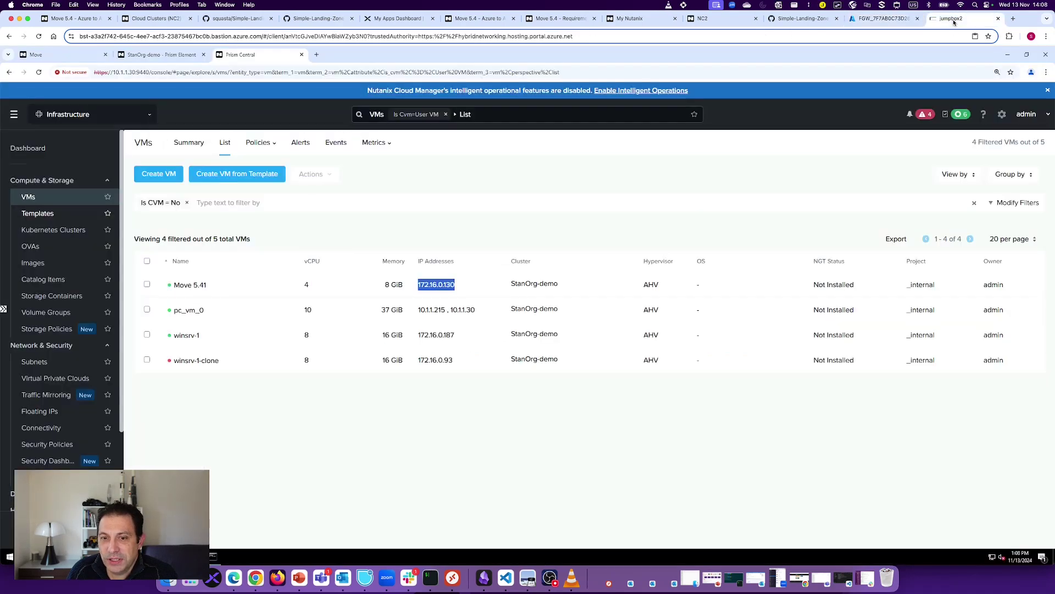
Step: Inspect Move 5.41's NIC in the Update wizard: static 172.16.0.130, floating 10.1.2.12
right_click(230, 284)
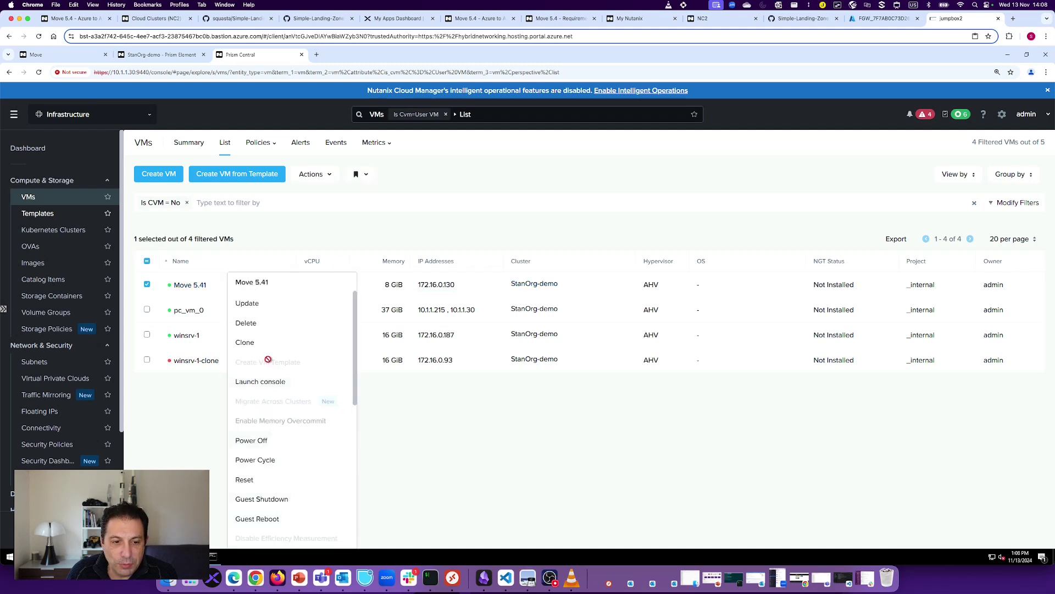
left_click(258, 306)
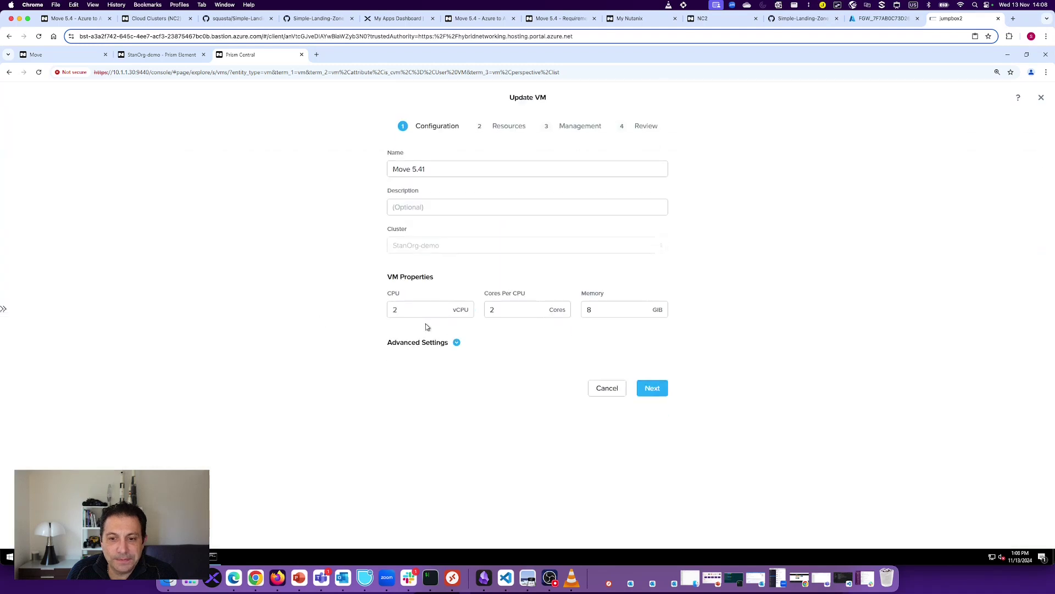
left_click(660, 389)
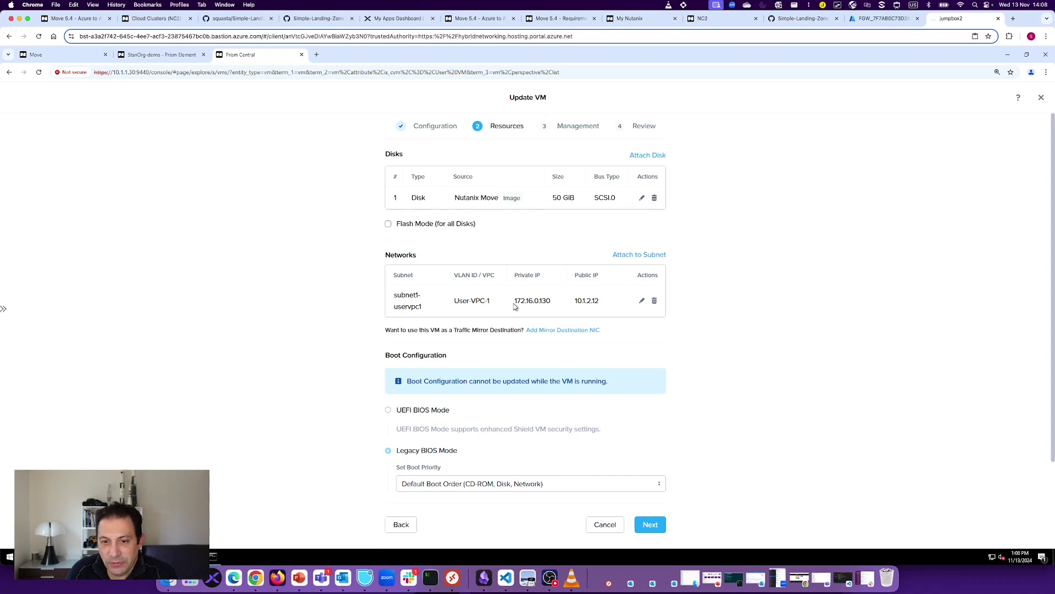
scroll(707, 330, "down", 3)
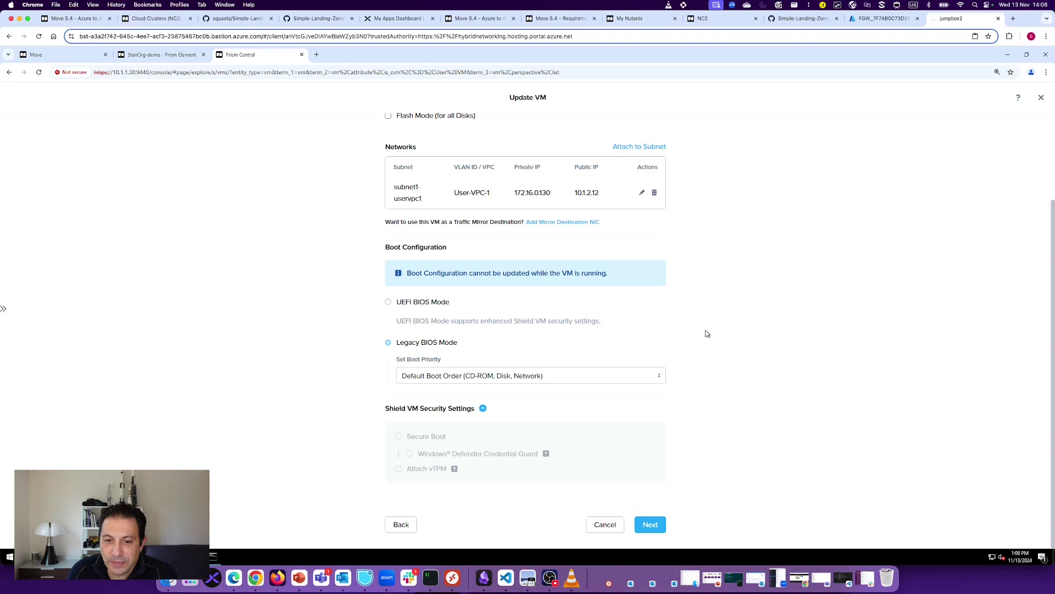
scroll(708, 334, "up", 3)
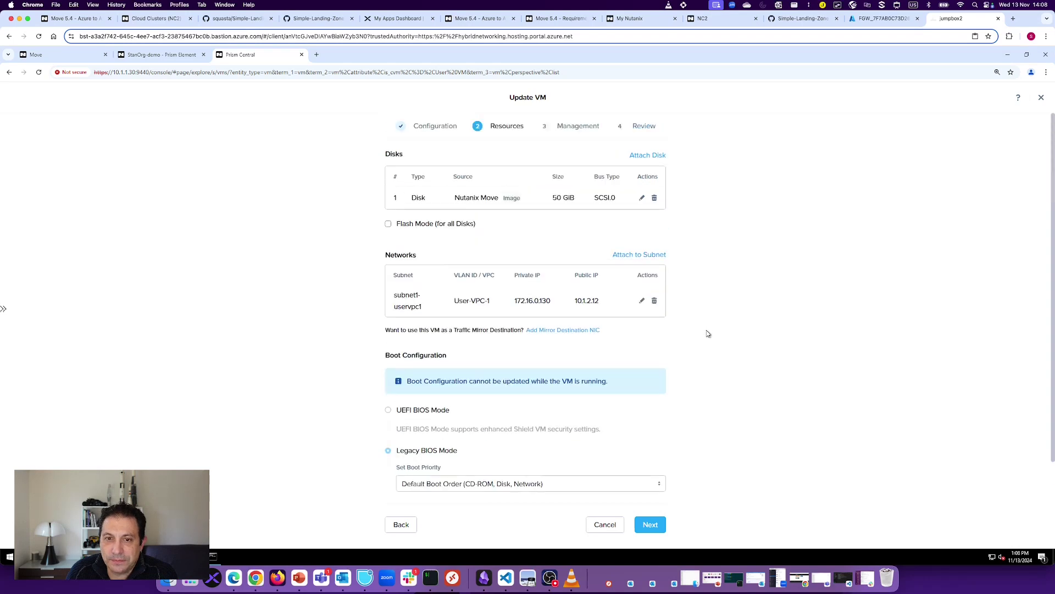
left_click(642, 302)
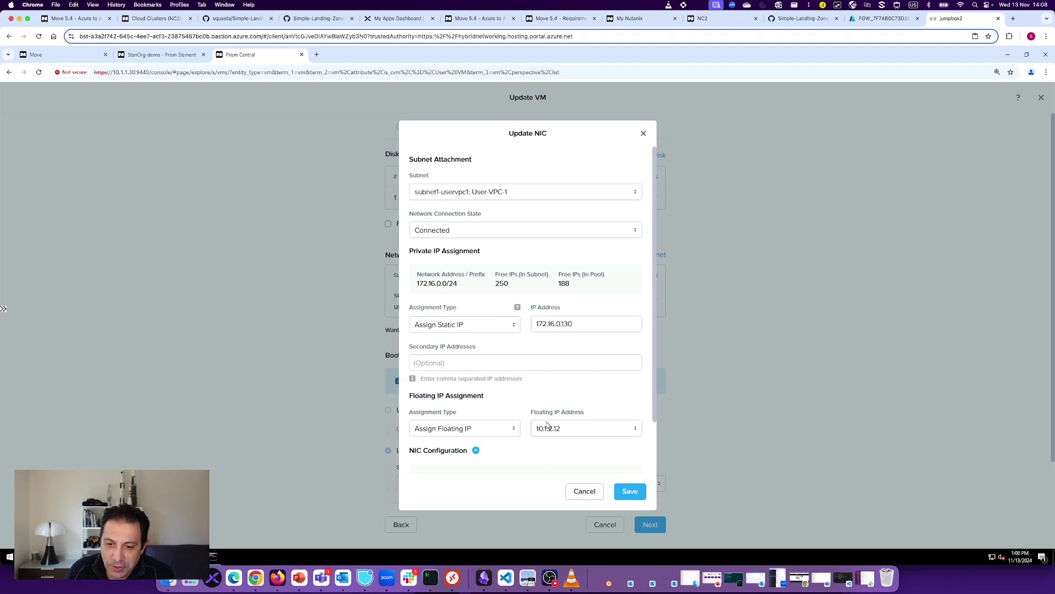
left_click(585, 491)
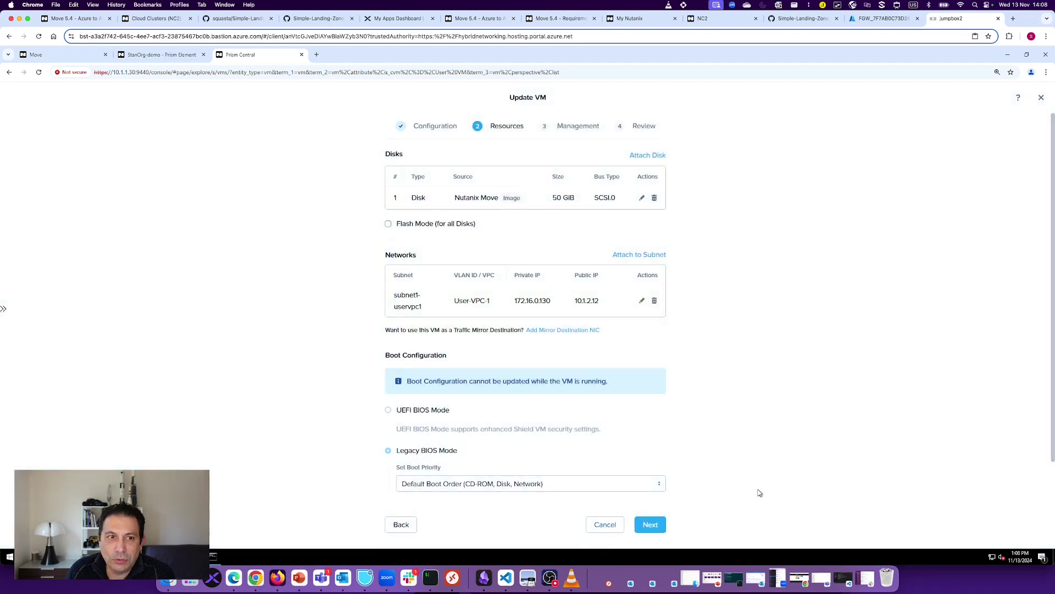
Step: Discard the unsaved VM update and switch to the Nutanix Move dashboard
key("Escape")
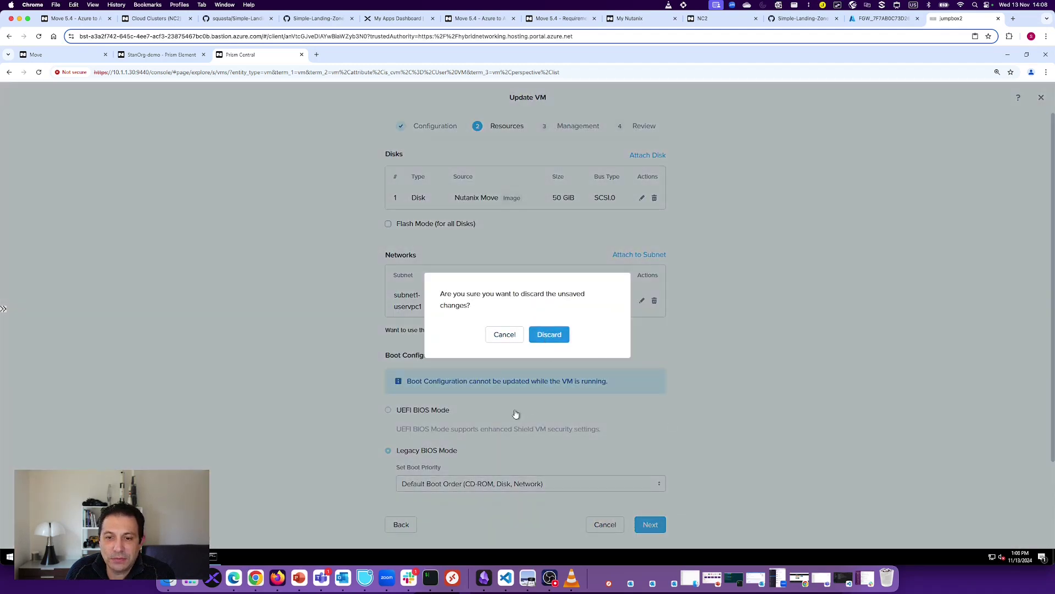
key("Return")
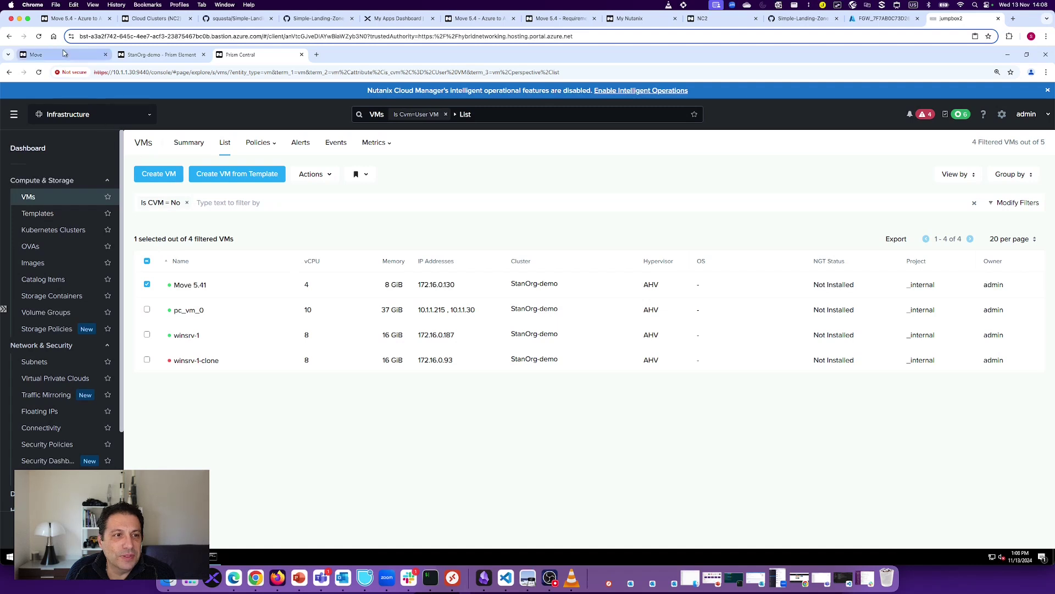
left_click(63, 51)
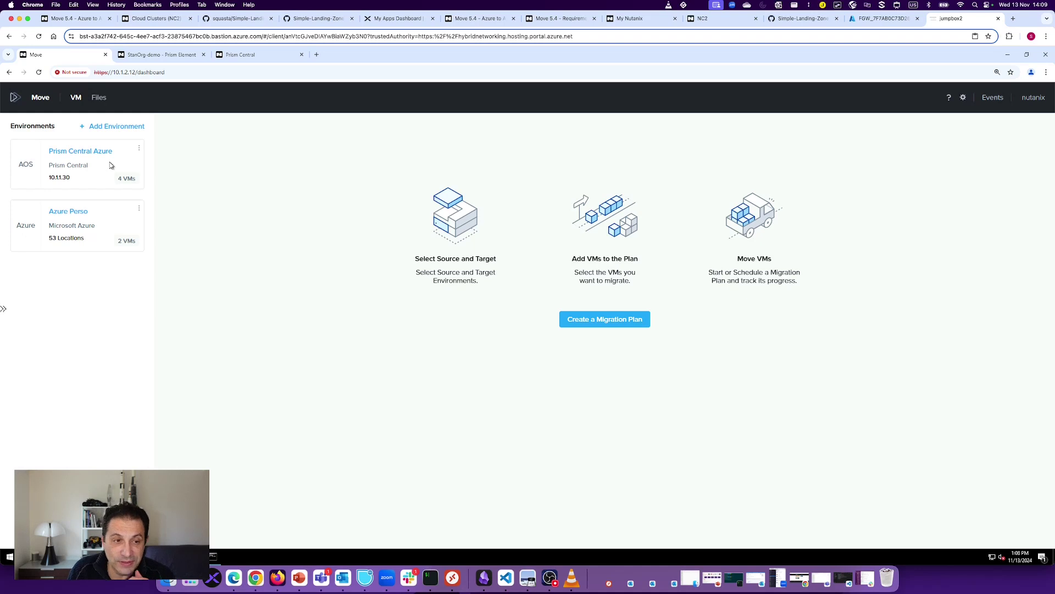
left_click(117, 127)
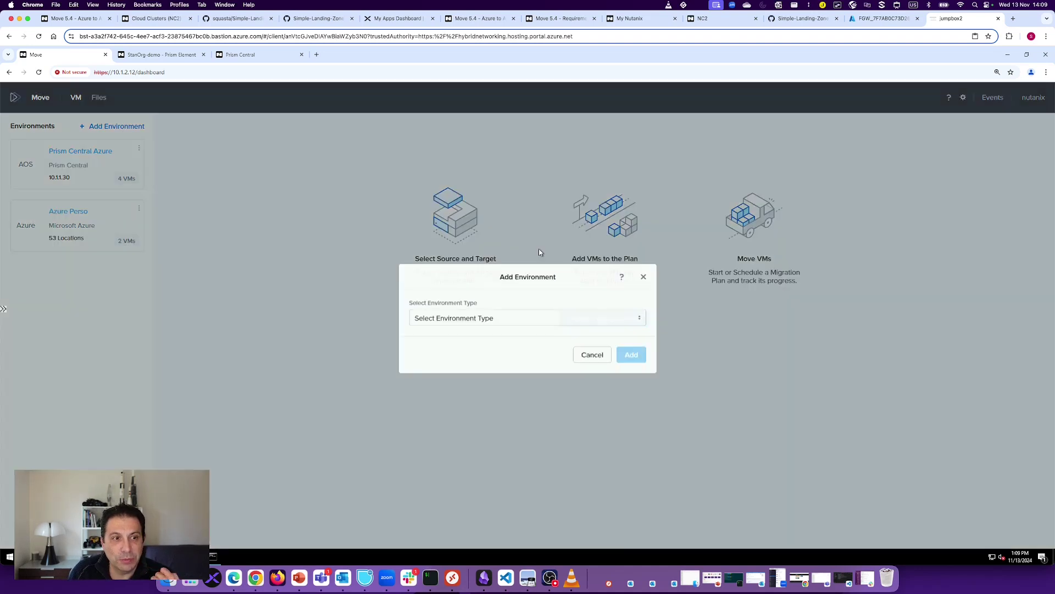
left_click(543, 321)
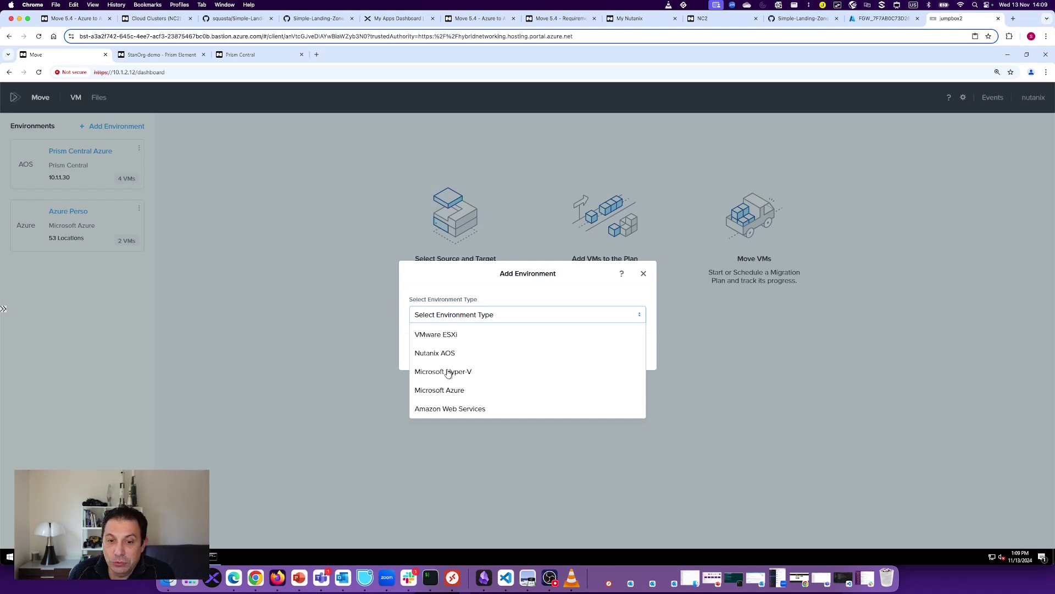
left_click(449, 392)
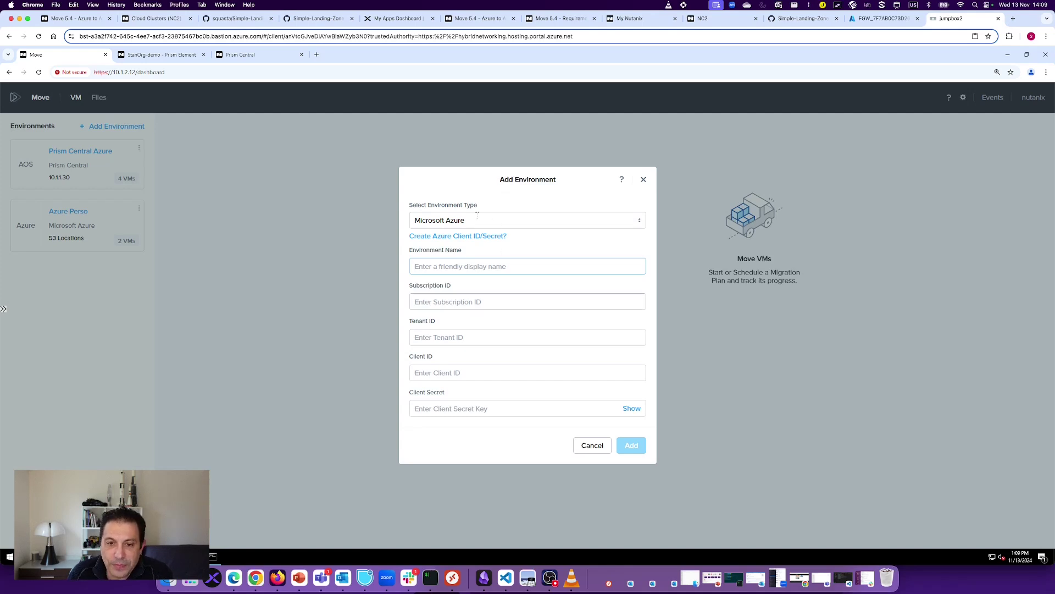
left_click(845, 282)
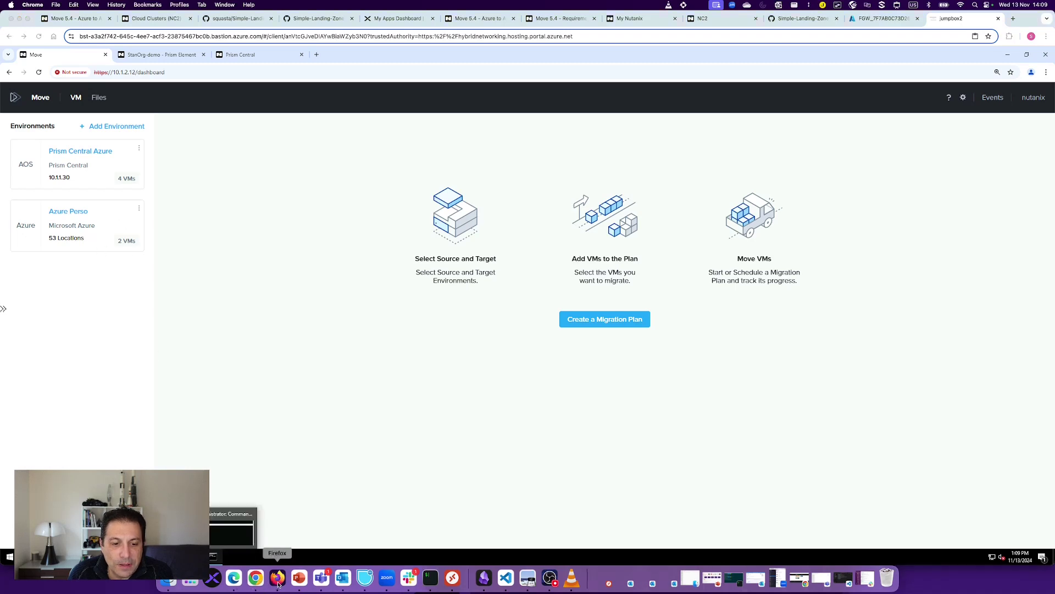
Step: Open the Entra ID tenant's App registrations list in the Azure portal
key("super+Tab")
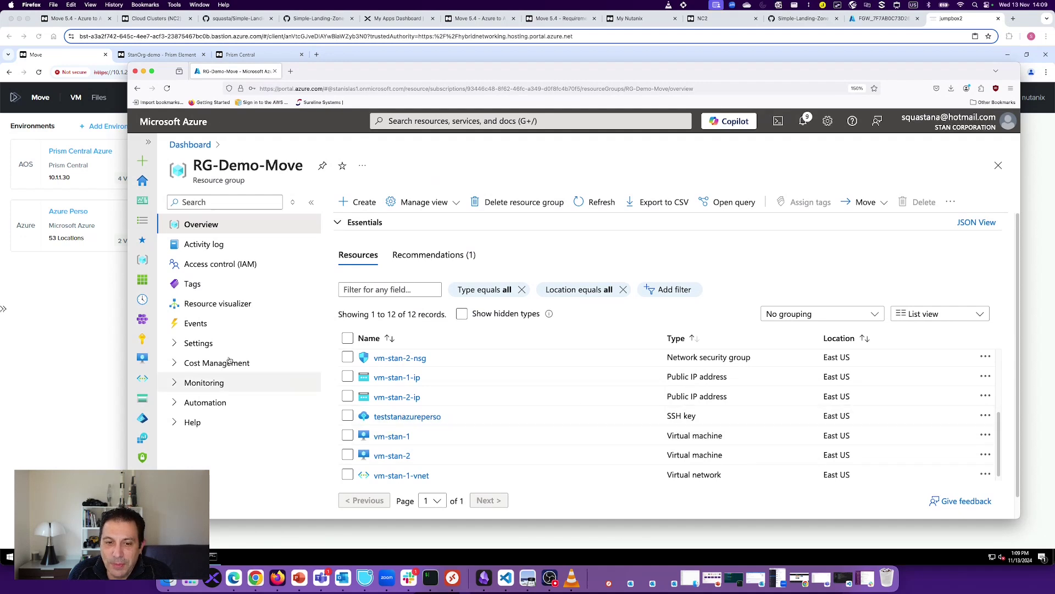
left_click(142, 418)
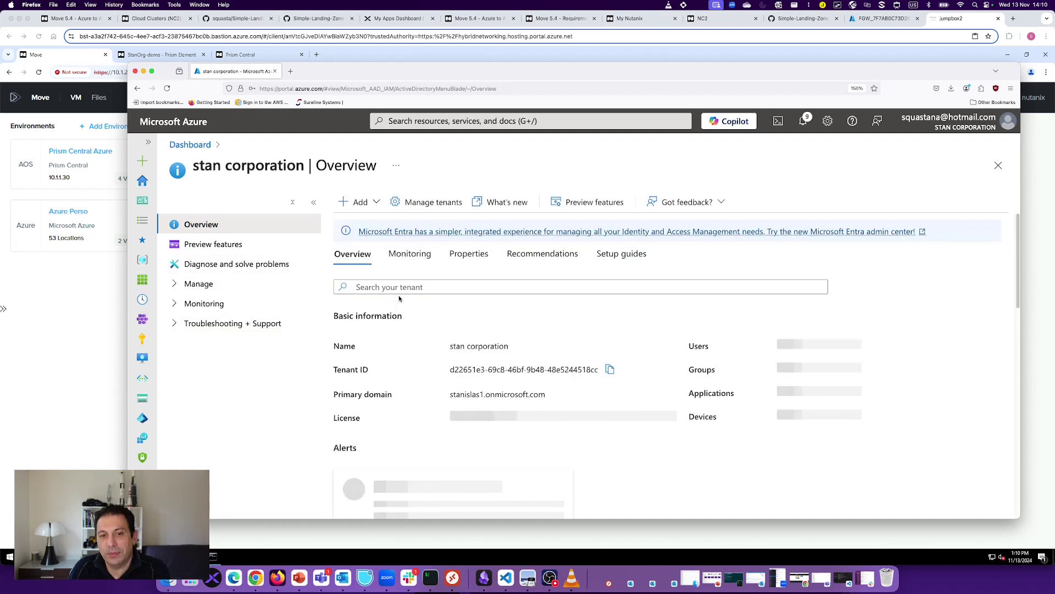
left_click(199, 284)
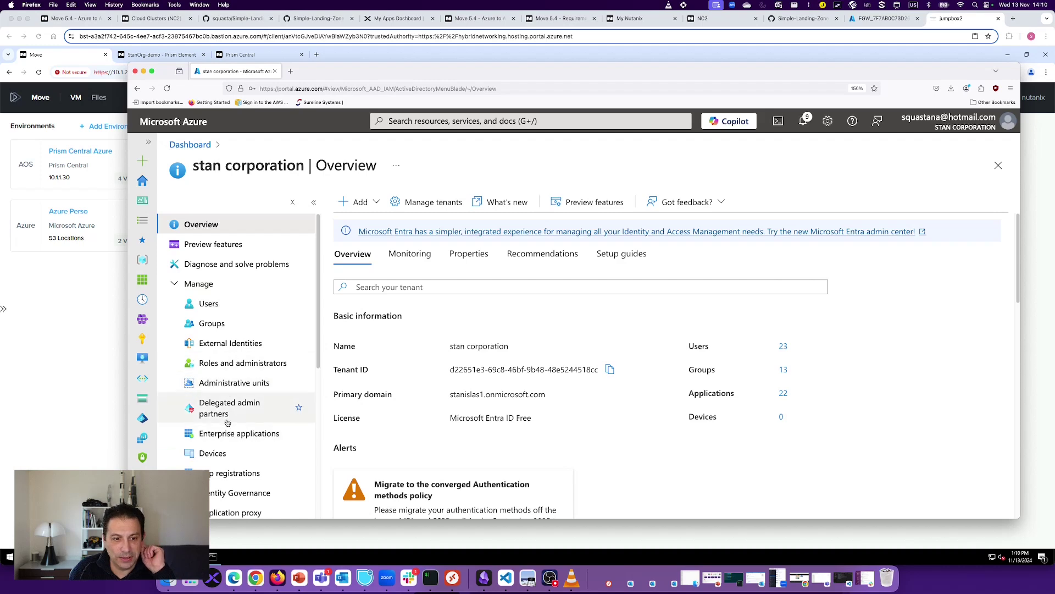
left_click(234, 473)
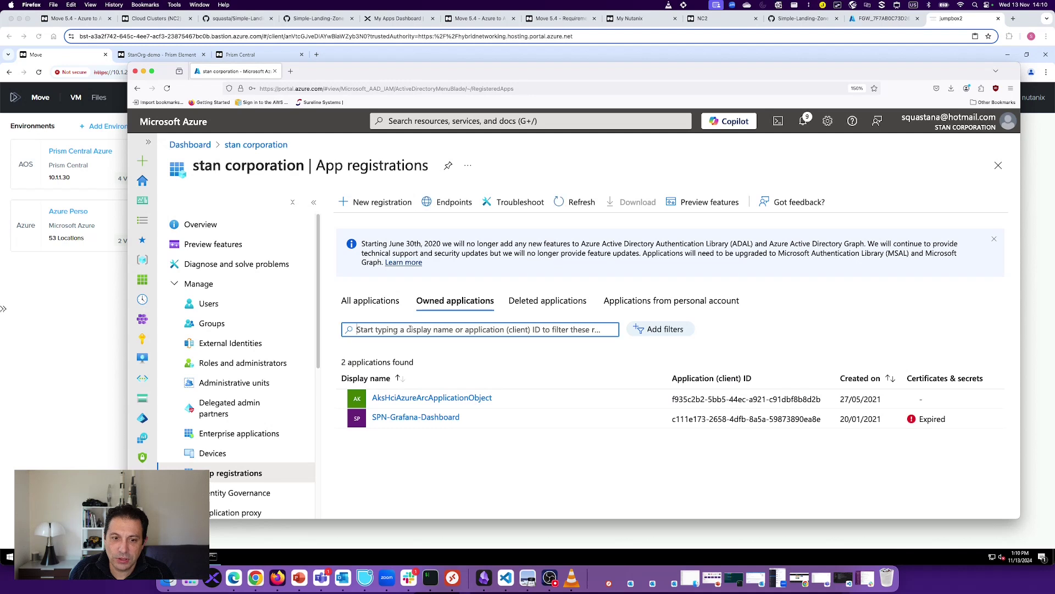
Step: Filter all applications by 'sp' to find SPN-Nutanix-Move, then go to Subscriptions
type("spn")
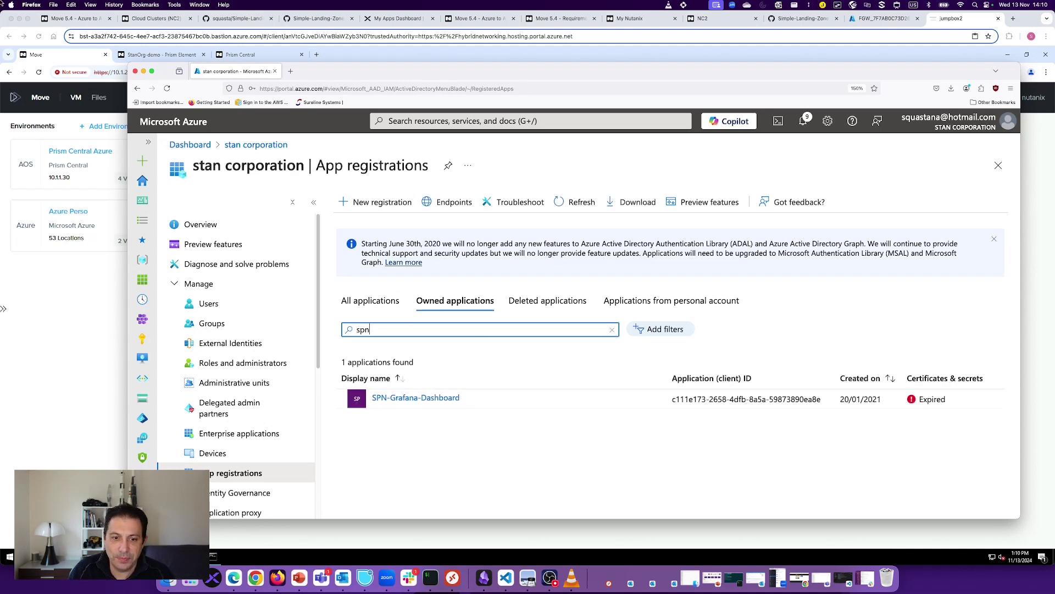
key("BackSpace")
key("BackSpace")
key("BackSpace")
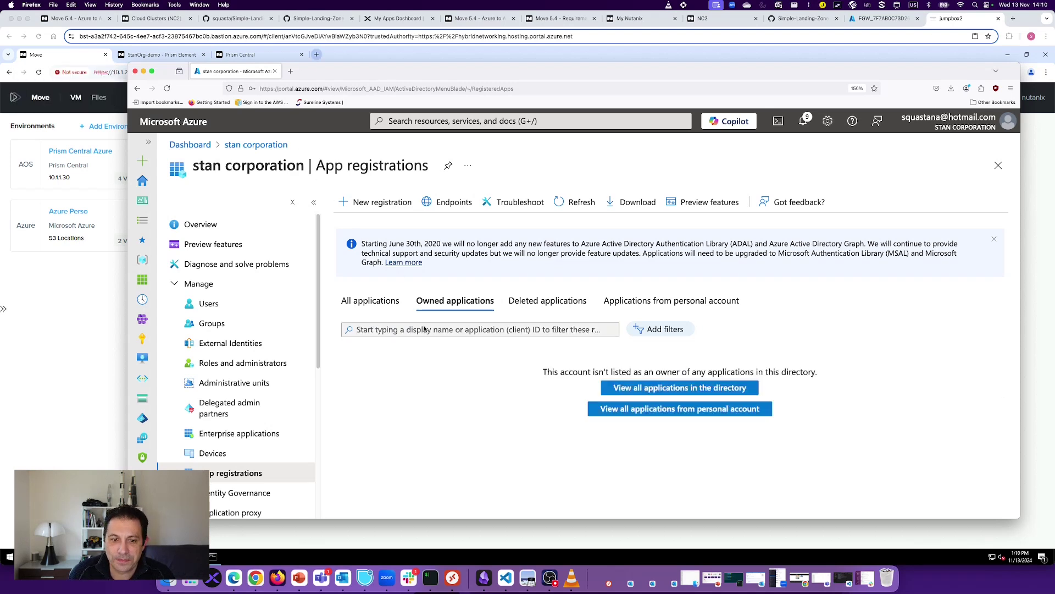
left_click(383, 329)
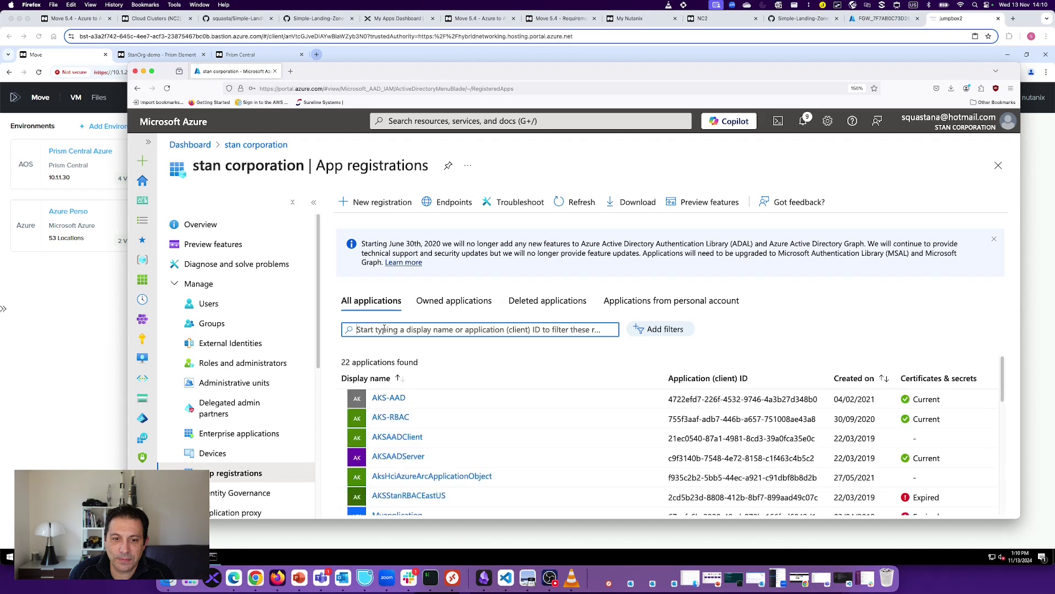
type("sp")
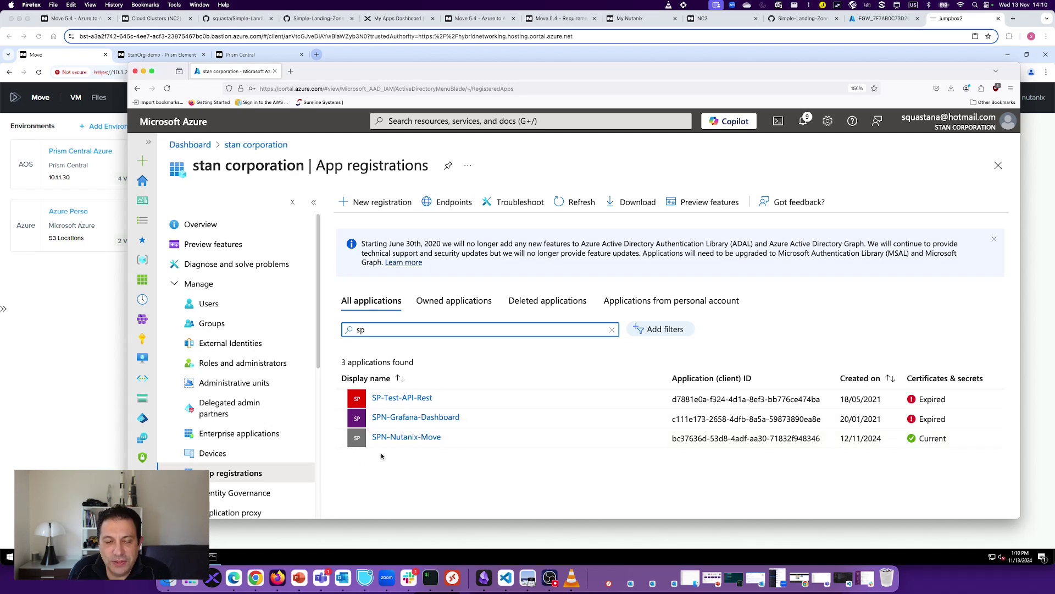
left_click(143, 338)
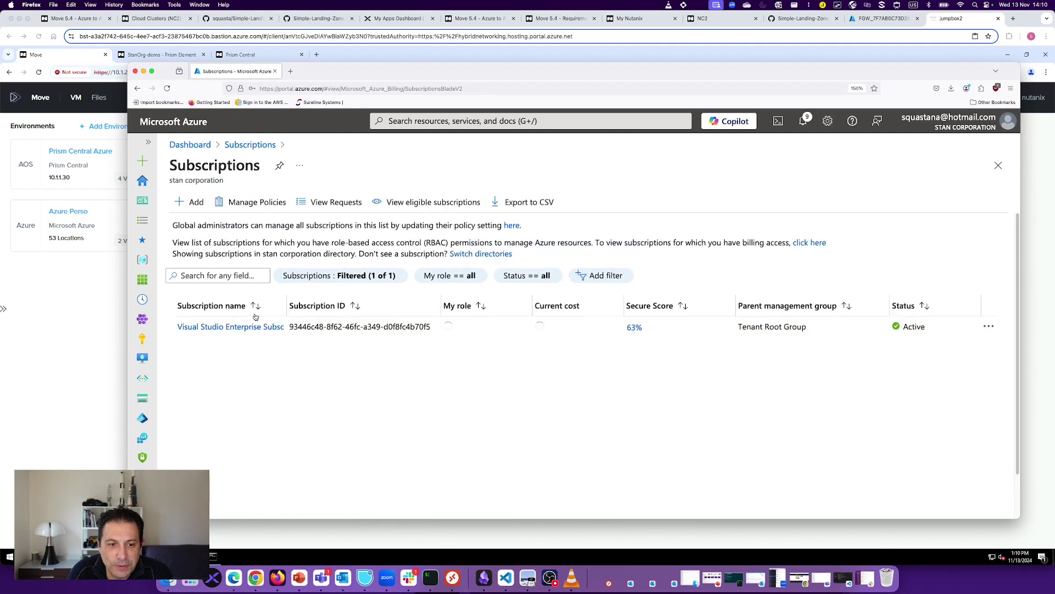
Step: Start a new role assignment from the Visual Studio Enterprise Subscription (MCT) Access control (IAM) page
left_click(263, 326)
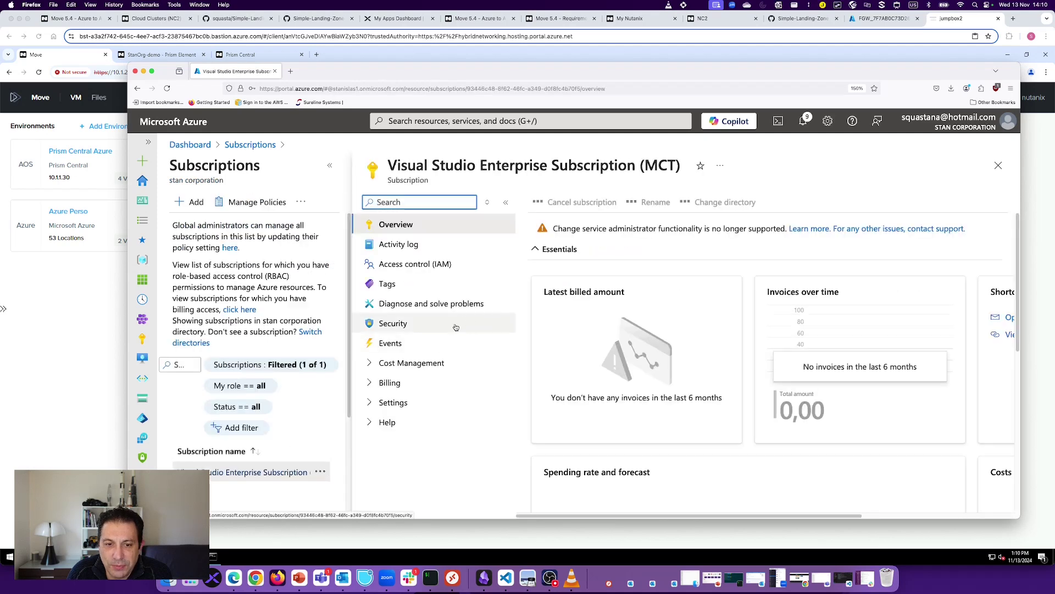
left_click(419, 264)
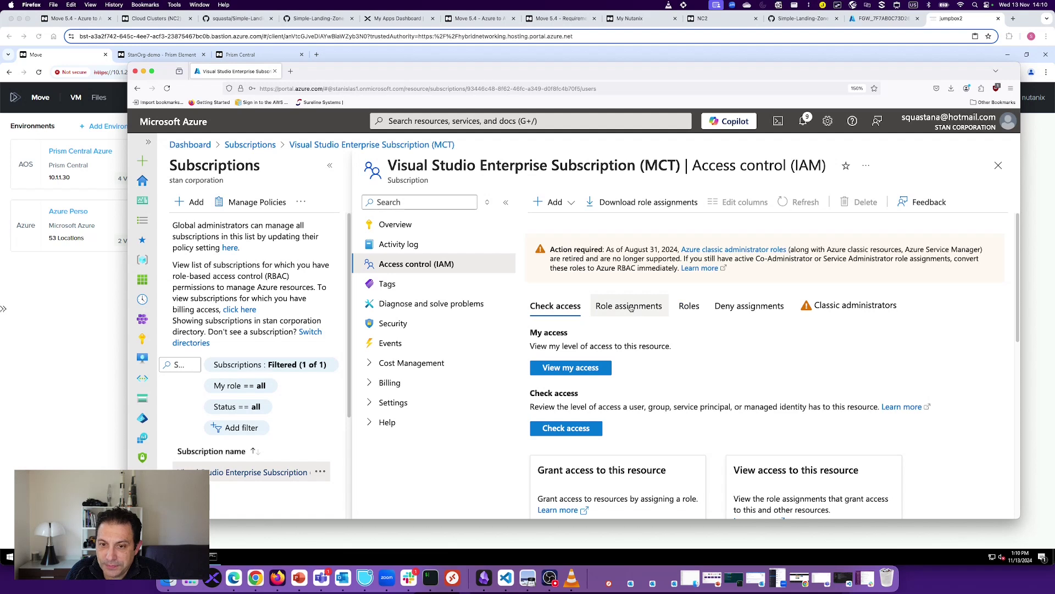
left_click(566, 201)
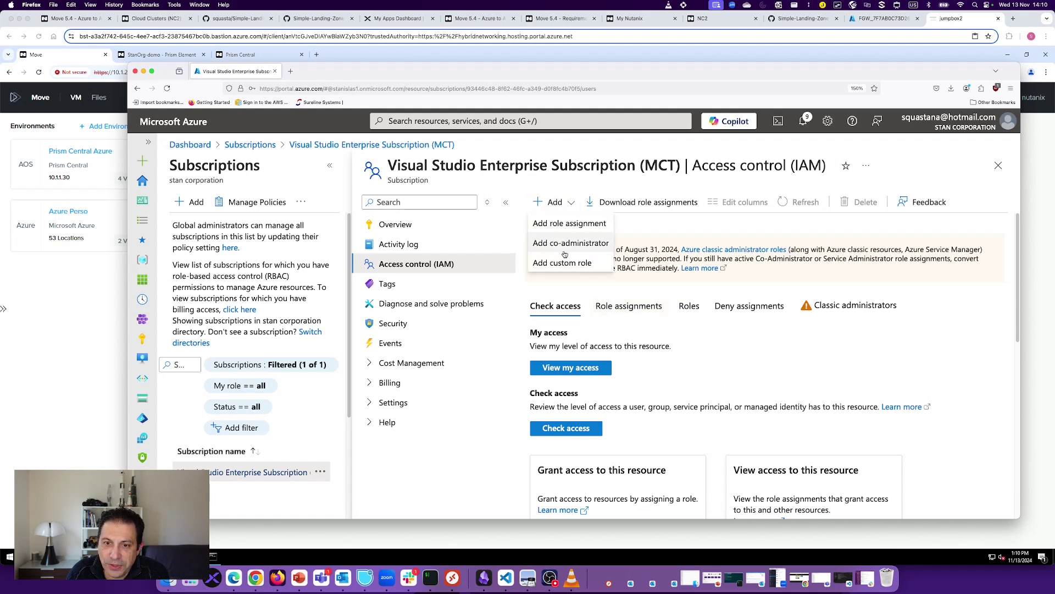
left_click(572, 224)
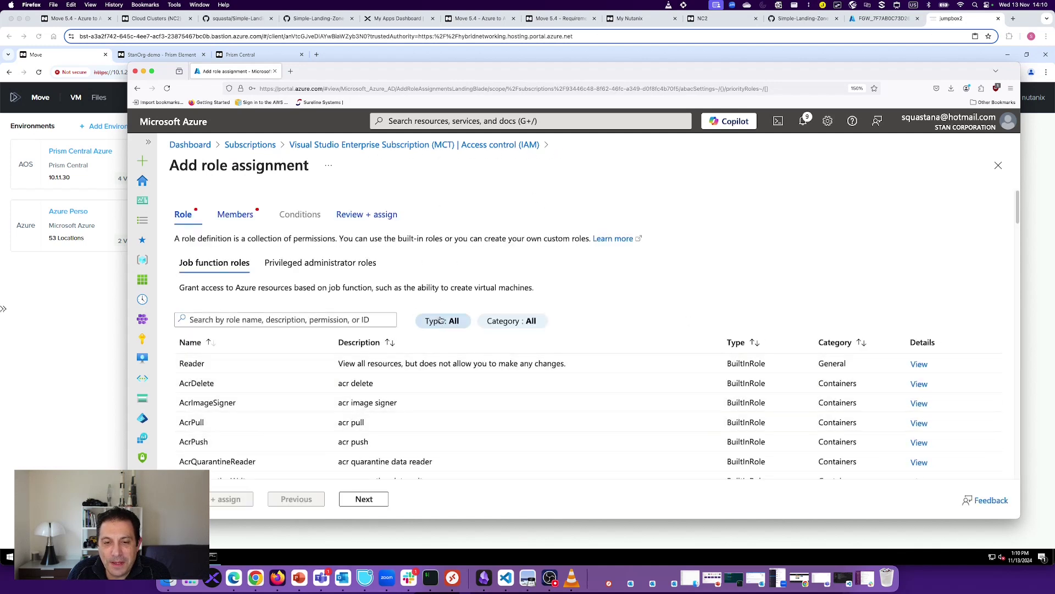
Step: Filter the Azure role list by Type to show only custom roles
left_click(440, 320)
left_click(440, 323)
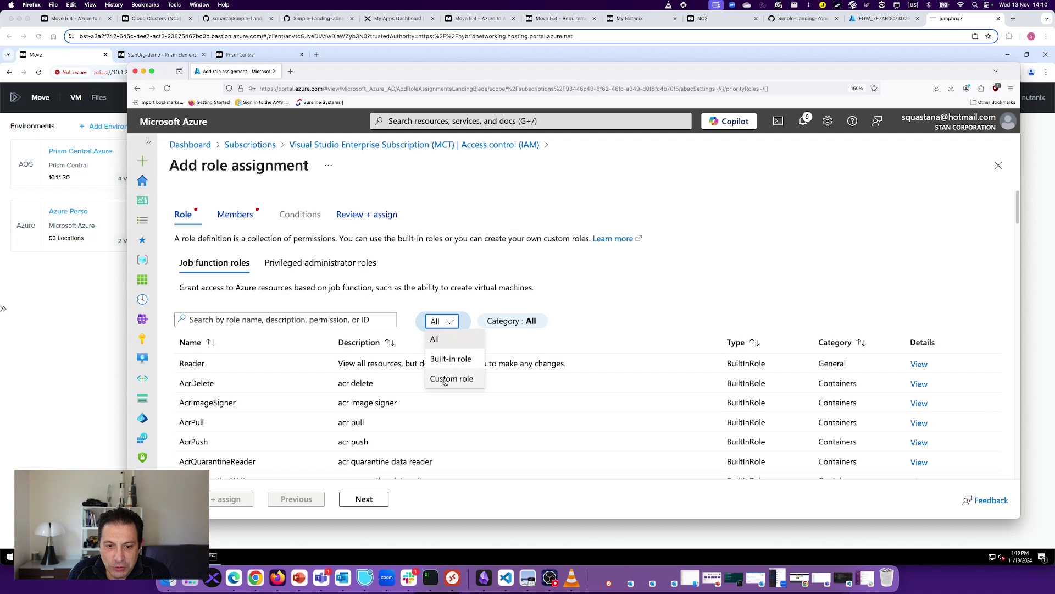
left_click(445, 379)
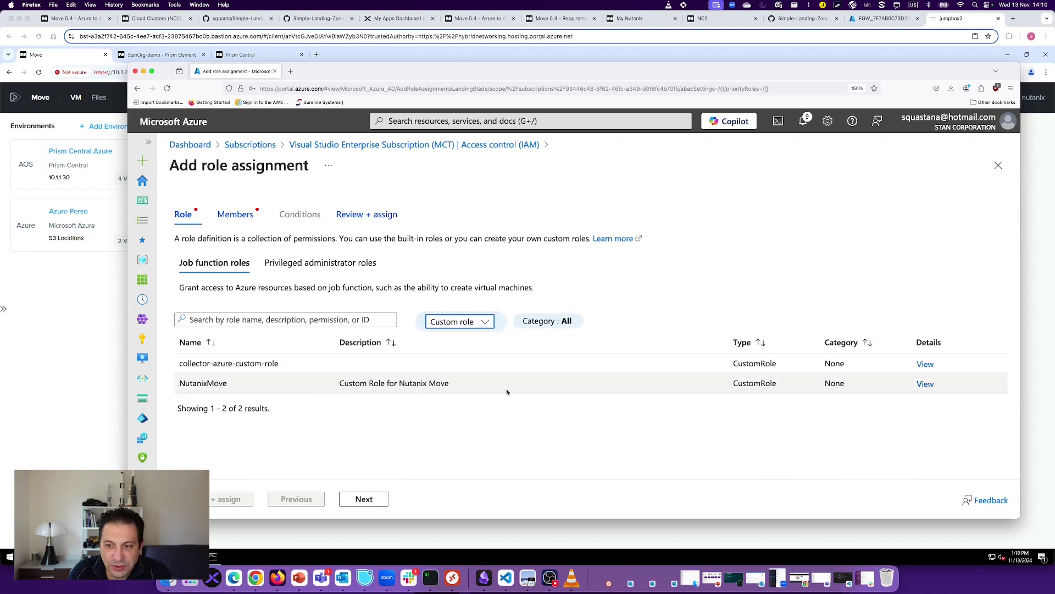
Step: Review NutanixMove's 37 permissions, noting the Microsoft.Compute and Microsoft.Resources groups, then close the details
left_click(924, 385)
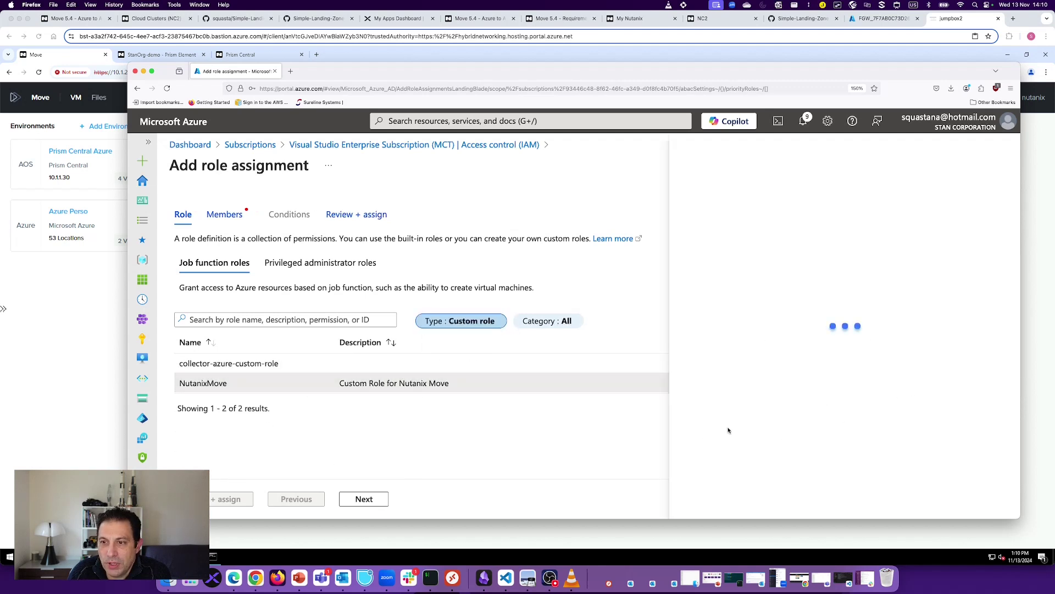
scroll(568, 377, "down", 2)
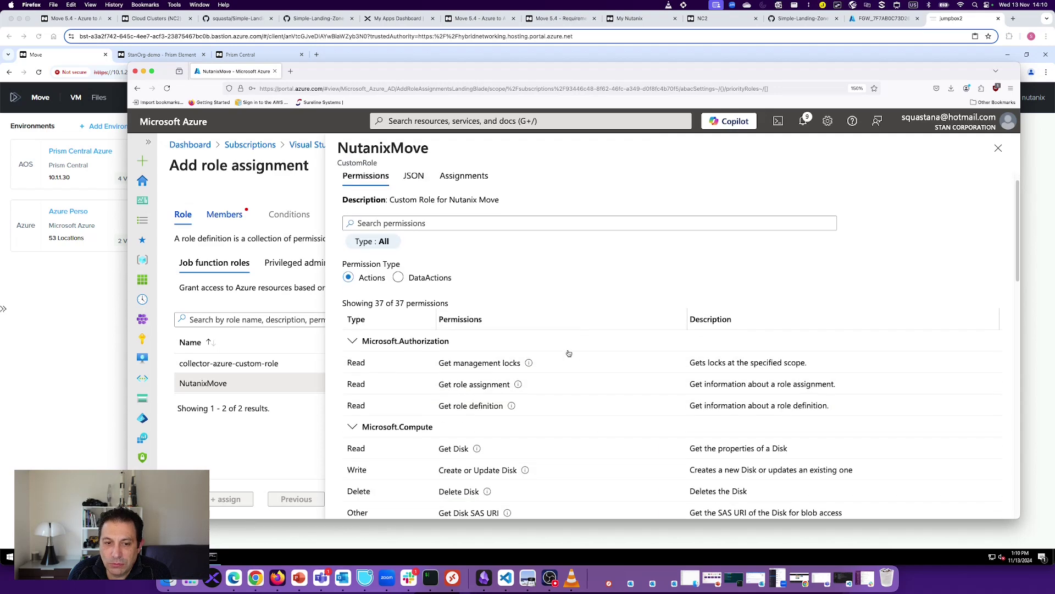
scroll(569, 353, "down", 3)
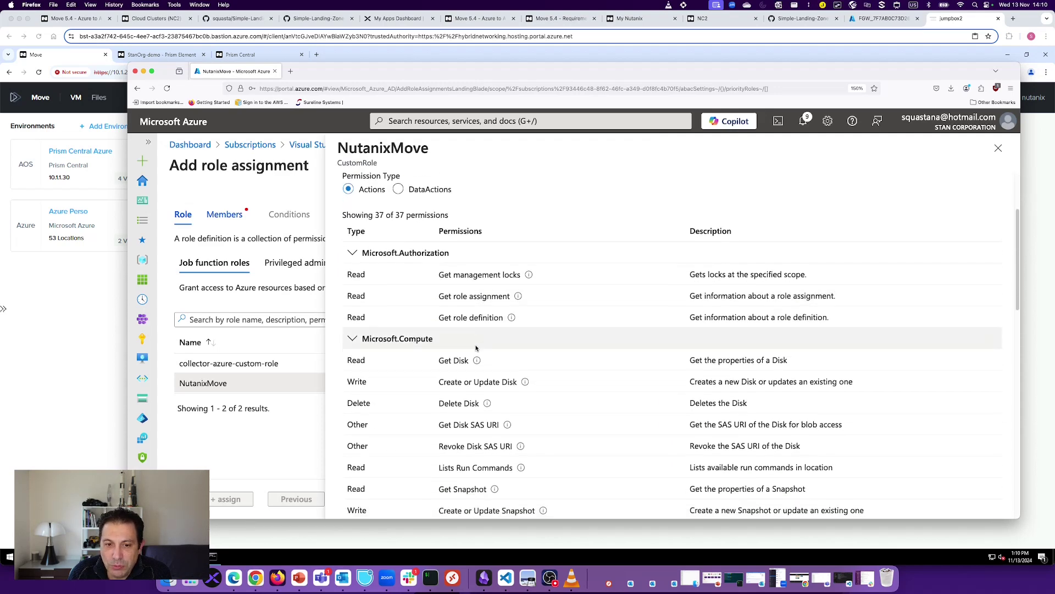
scroll(476, 347, "down", 1)
left_click_drag(364, 316, 438, 316)
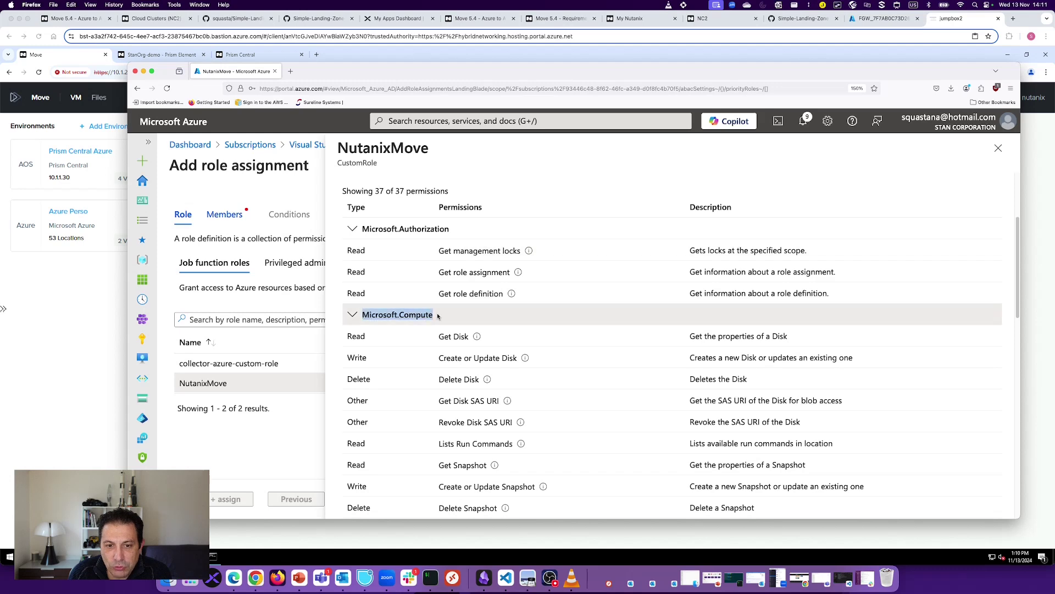
scroll(553, 316, "down", 15)
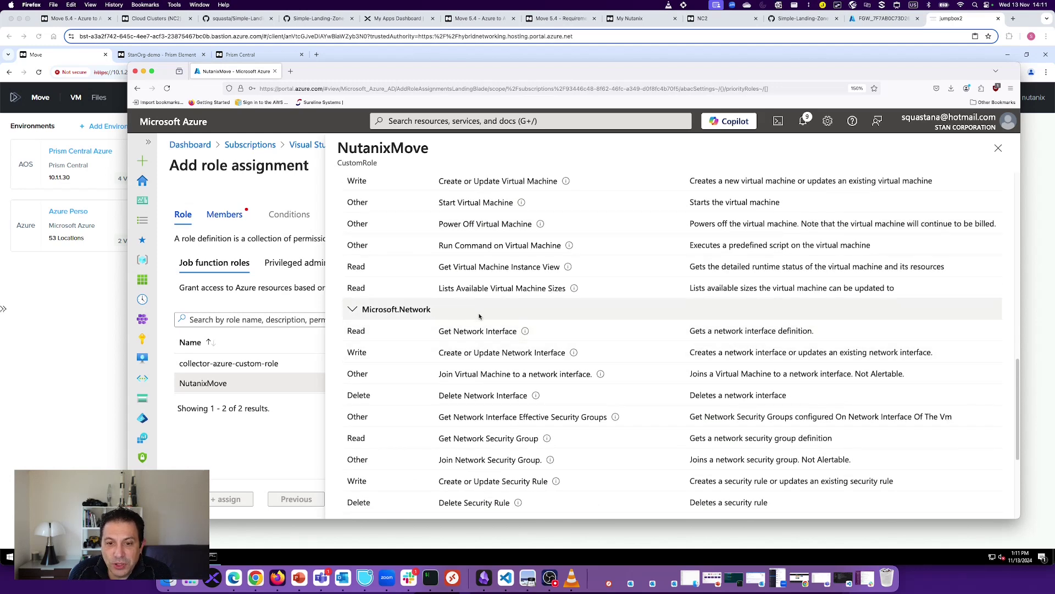
scroll(506, 381, "down", 5)
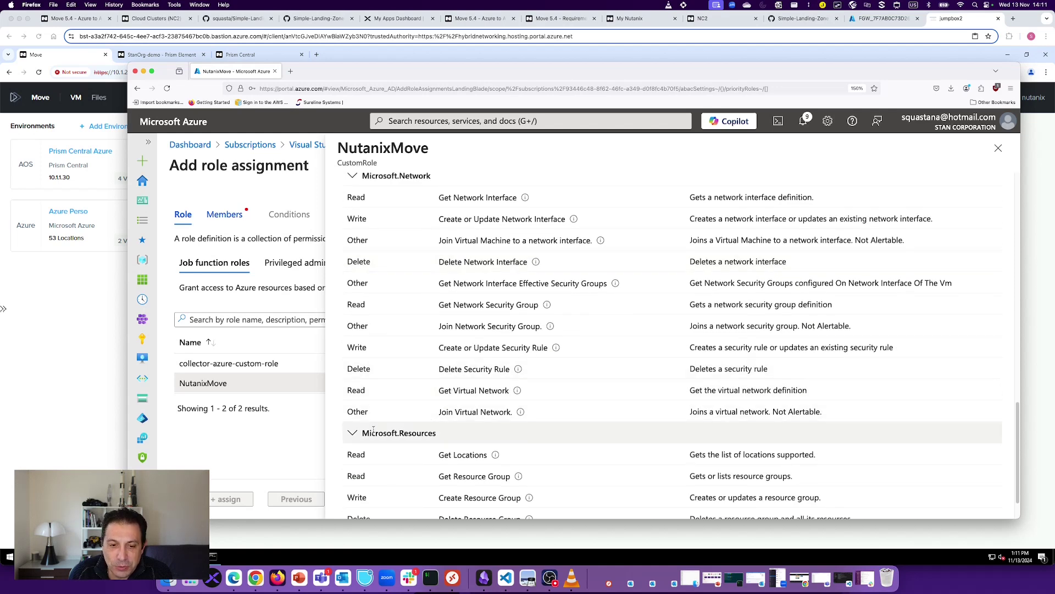
scroll(434, 407, "down", 2)
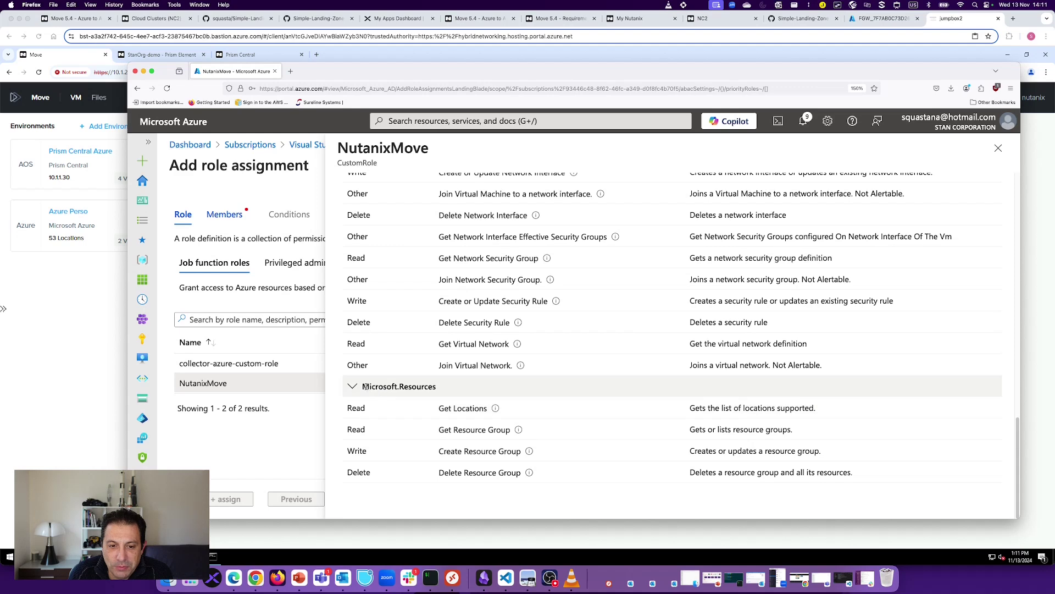
left_click_drag(369, 386, 437, 387)
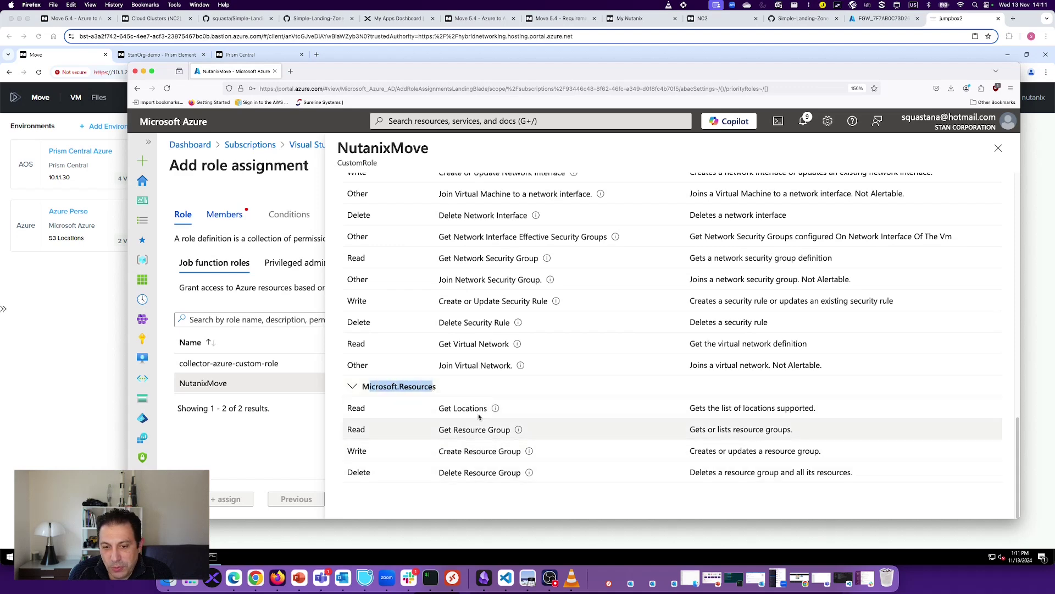
left_click(999, 147)
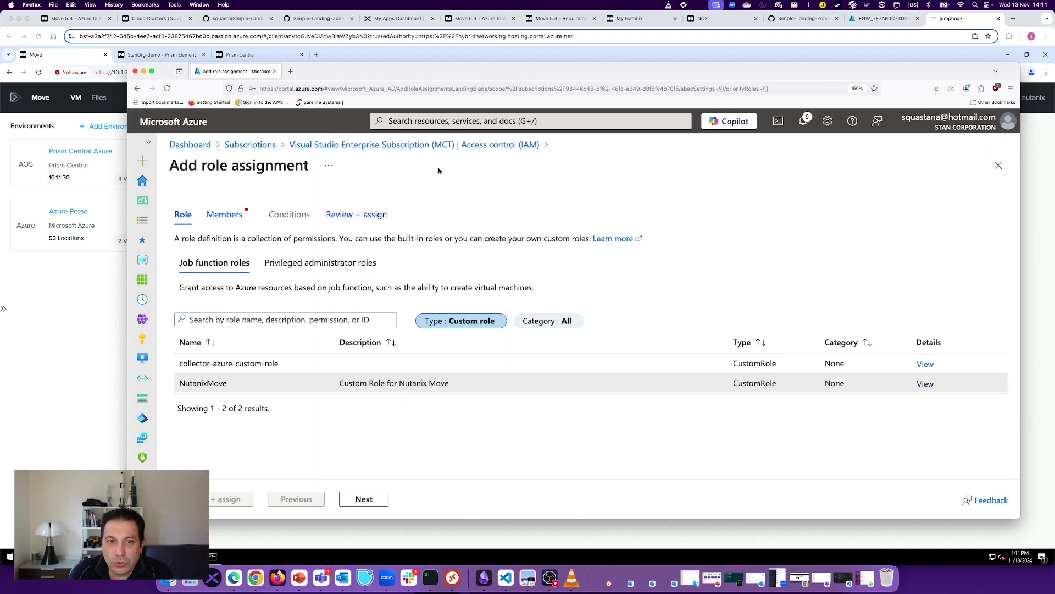
Step: Start the vm-stan-1 virtual machine from the Virtual machines list
left_click(190, 145)
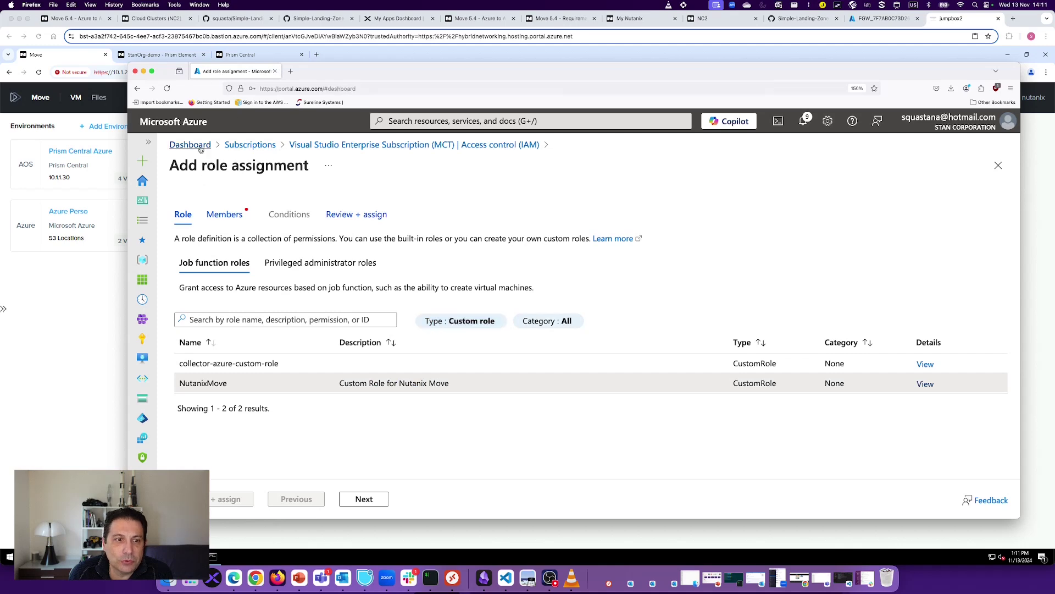
left_click(144, 72)
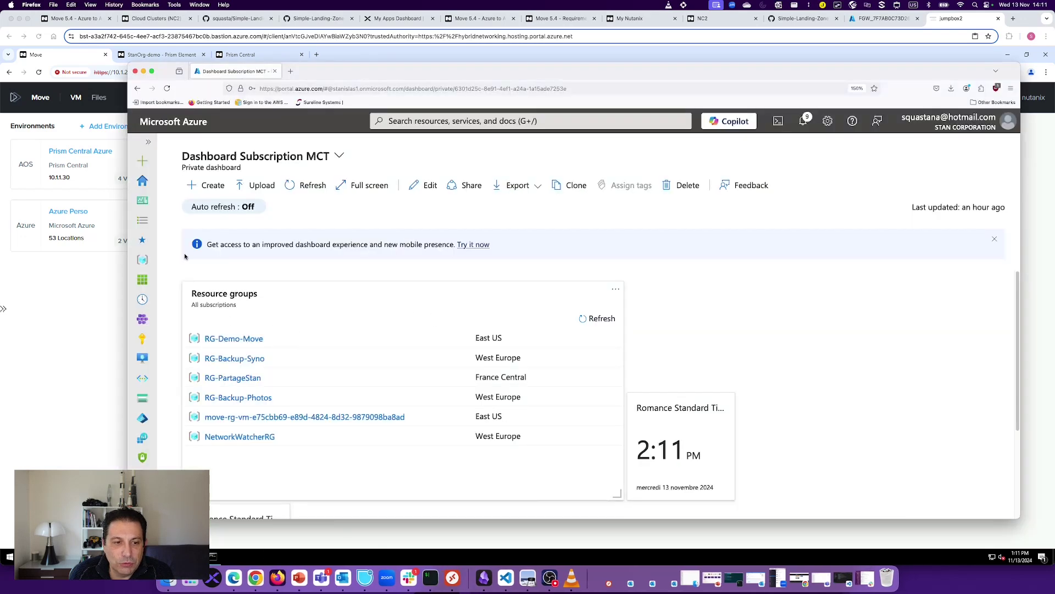
left_click(143, 259)
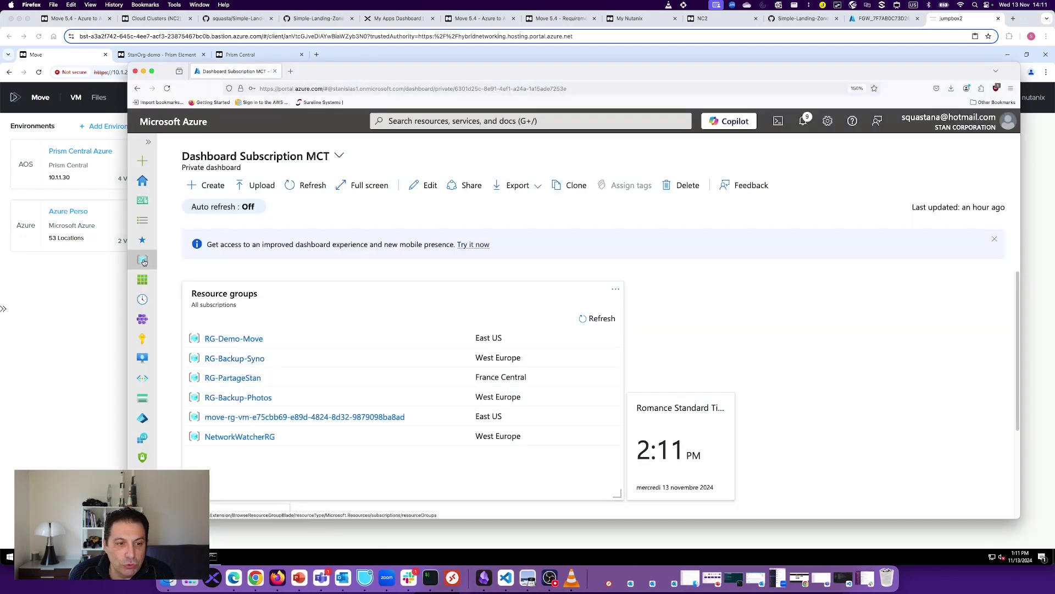
left_click(142, 358)
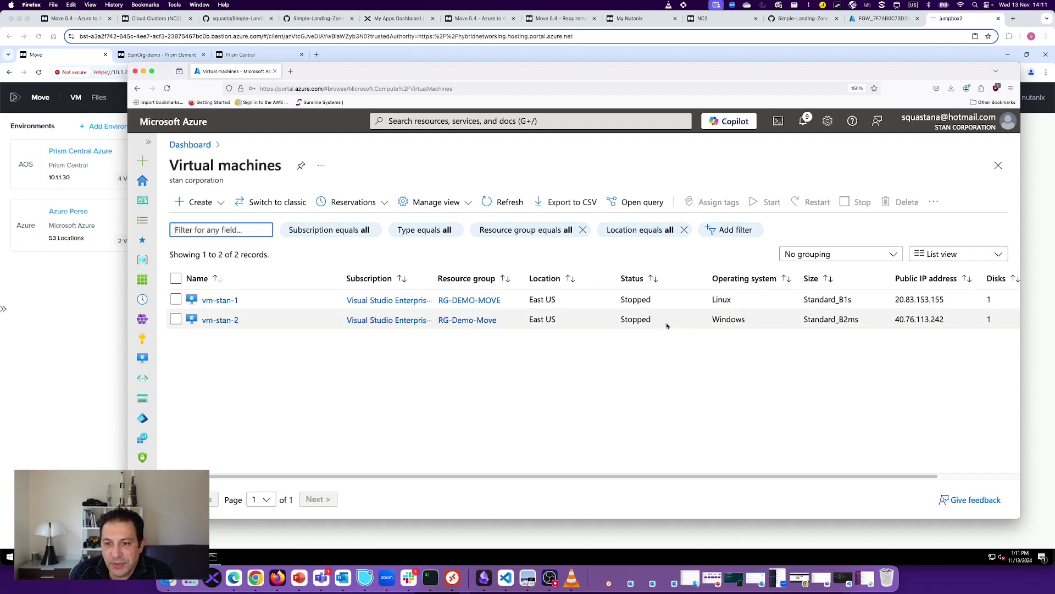
left_click(219, 299)
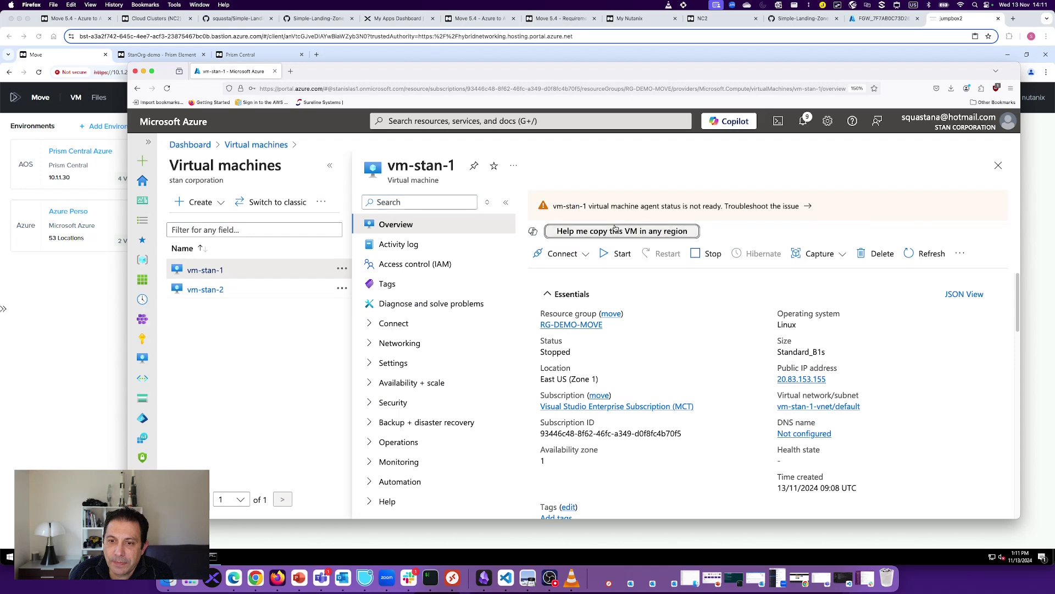
left_click(619, 253)
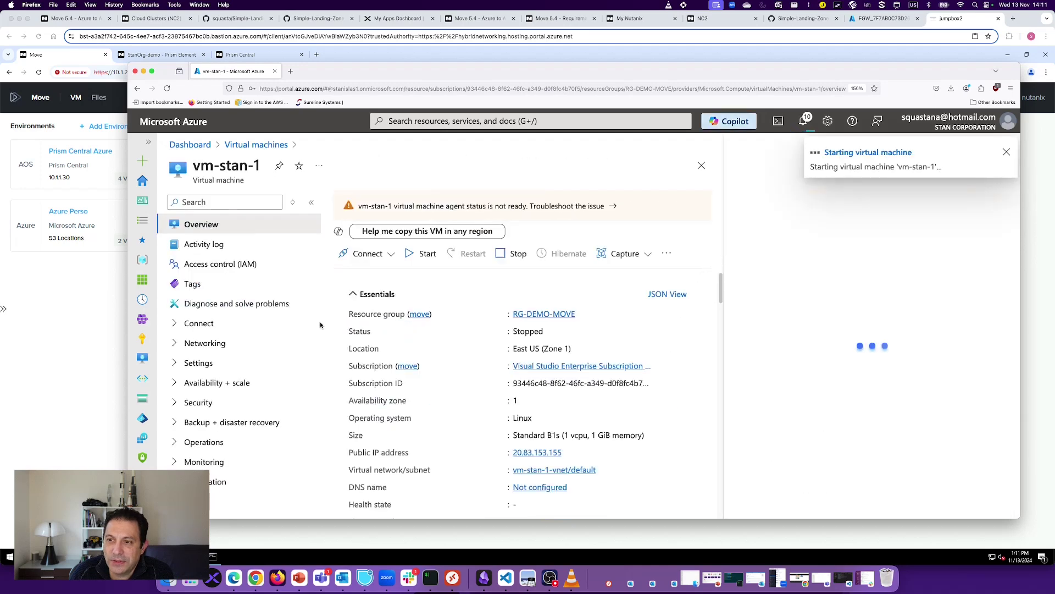
Step: Start the vm-stan-2 virtual machine as well
left_click(262, 145)
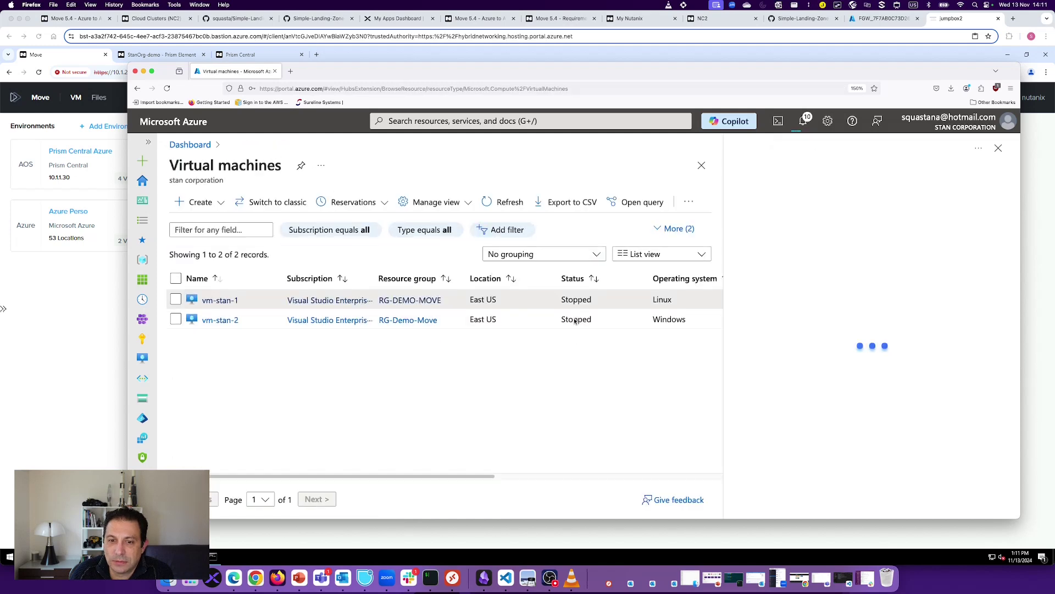
left_click(234, 321)
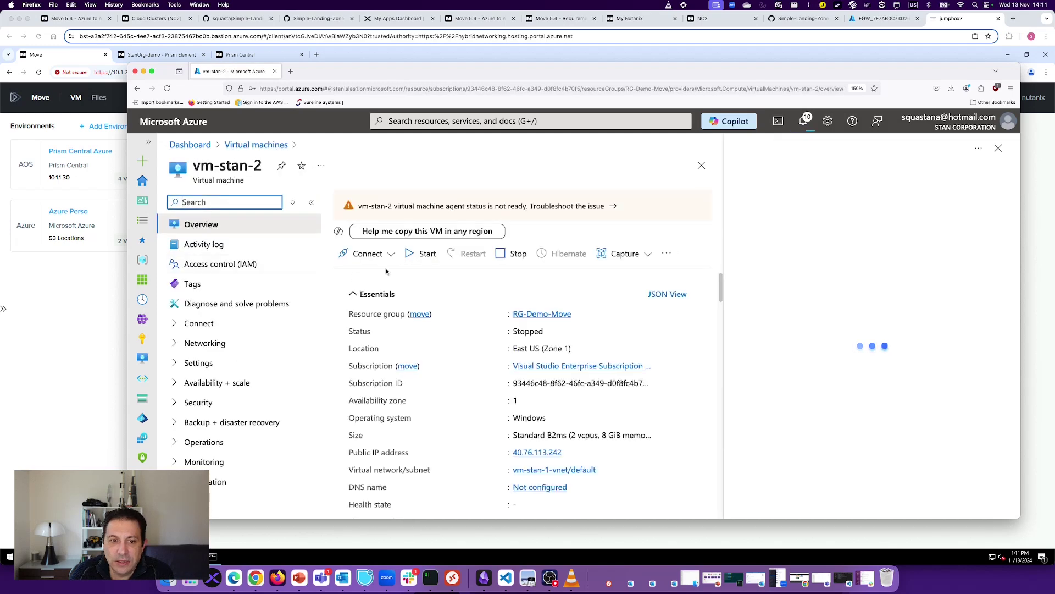
left_click(431, 260)
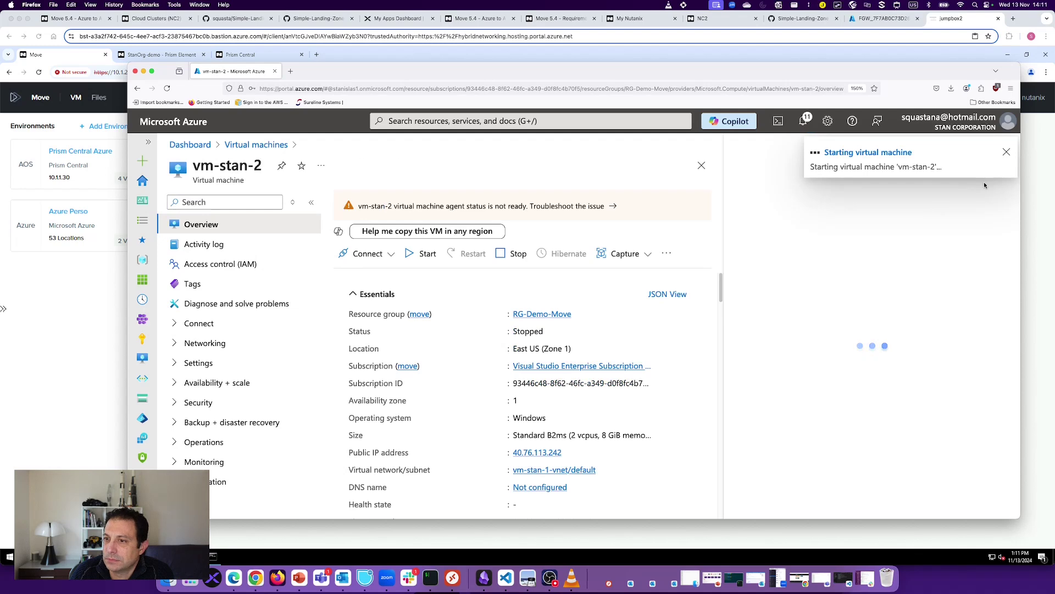
Step: Dismiss the notification and Copilot pane, and open the RG-Demo-Move resource group
left_click(1007, 153)
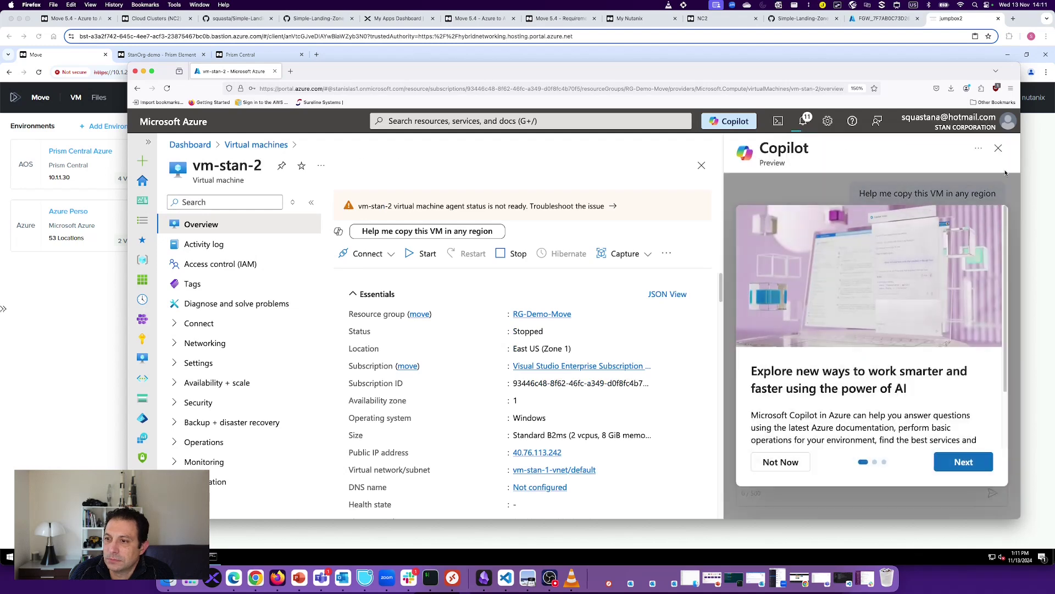
left_click(999, 149)
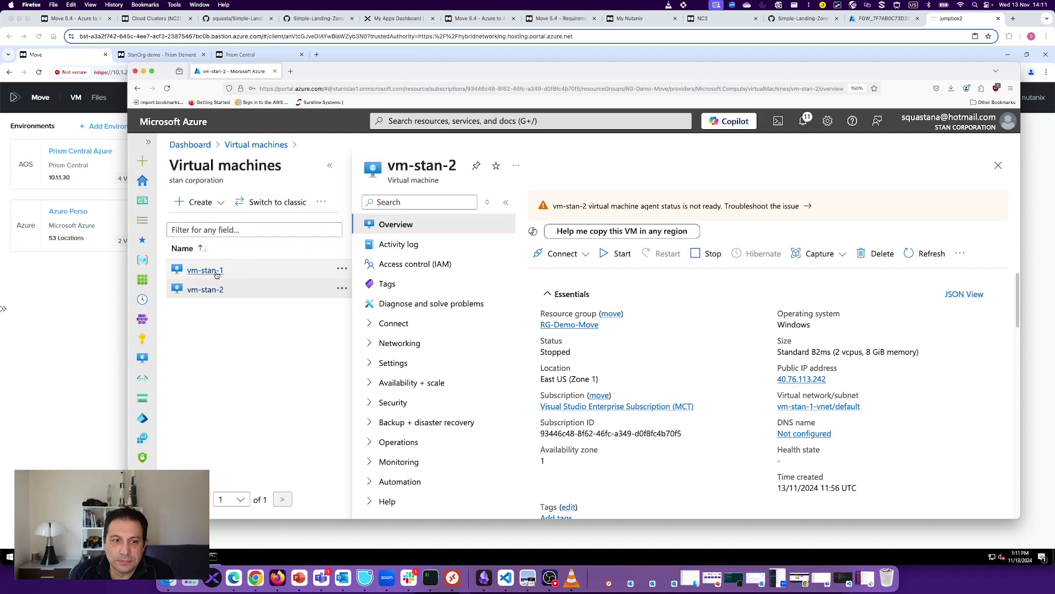
left_click(580, 324)
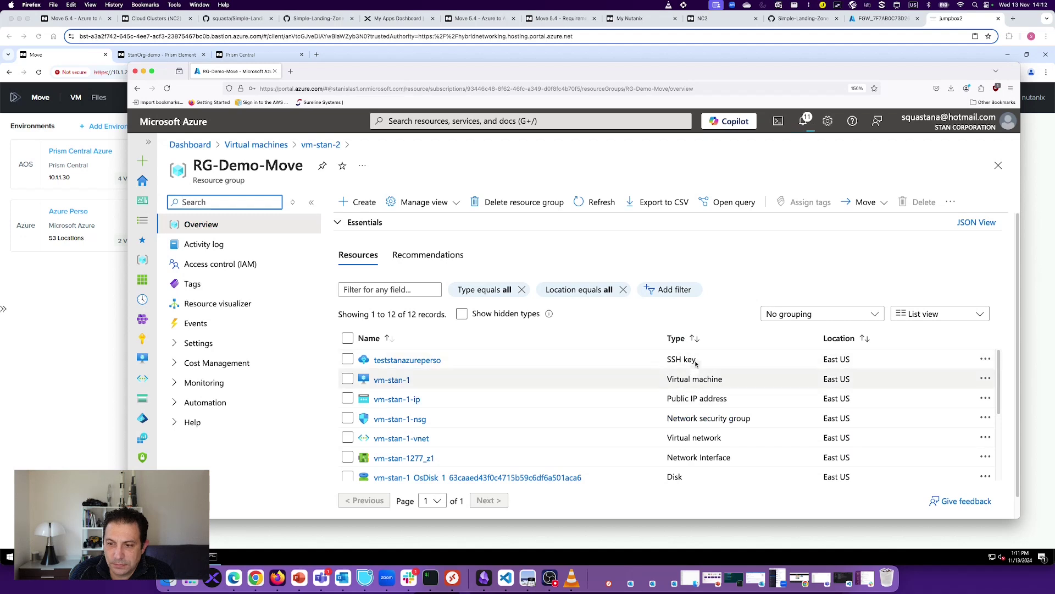
Step: Sort RG-Demo-Move's resources by type ascending, then return to the Nutanix Move dashboard
left_click(674, 338)
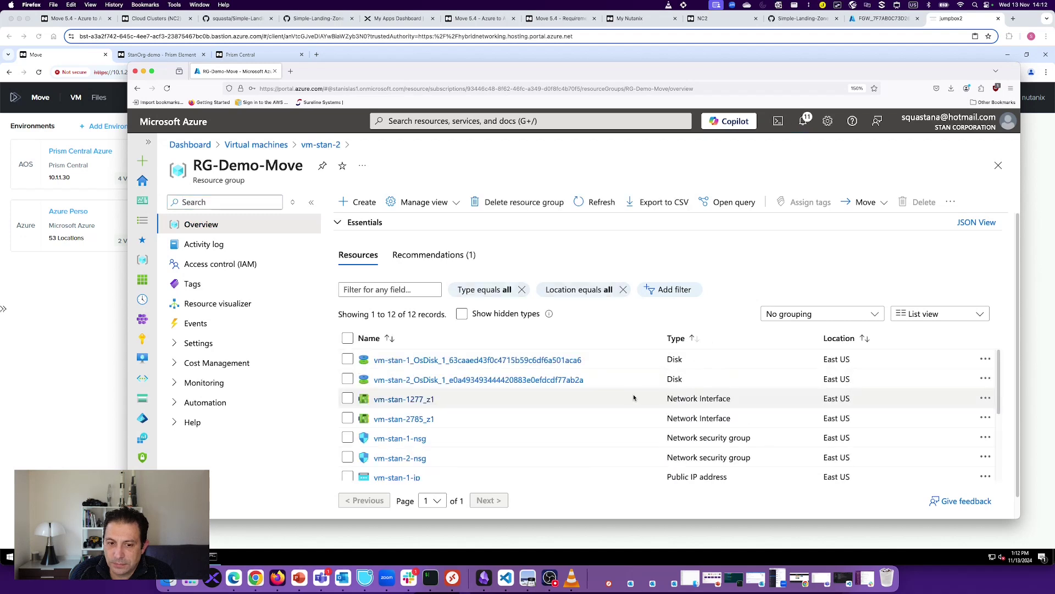
scroll(632, 398, "down", 3)
scroll(632, 405, "down", 1)
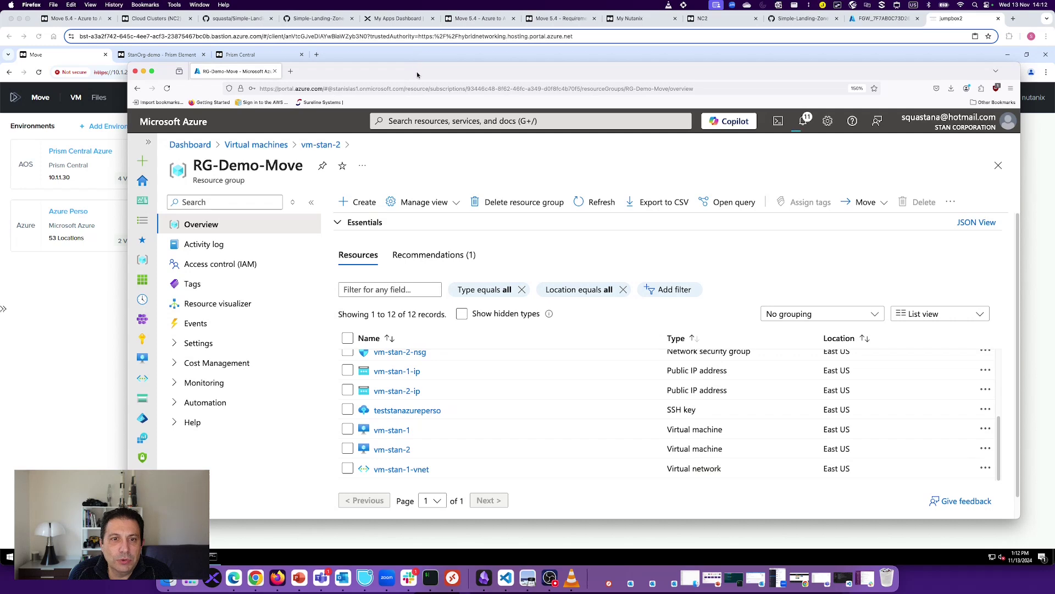
left_click_drag(417, 71, 407, 71)
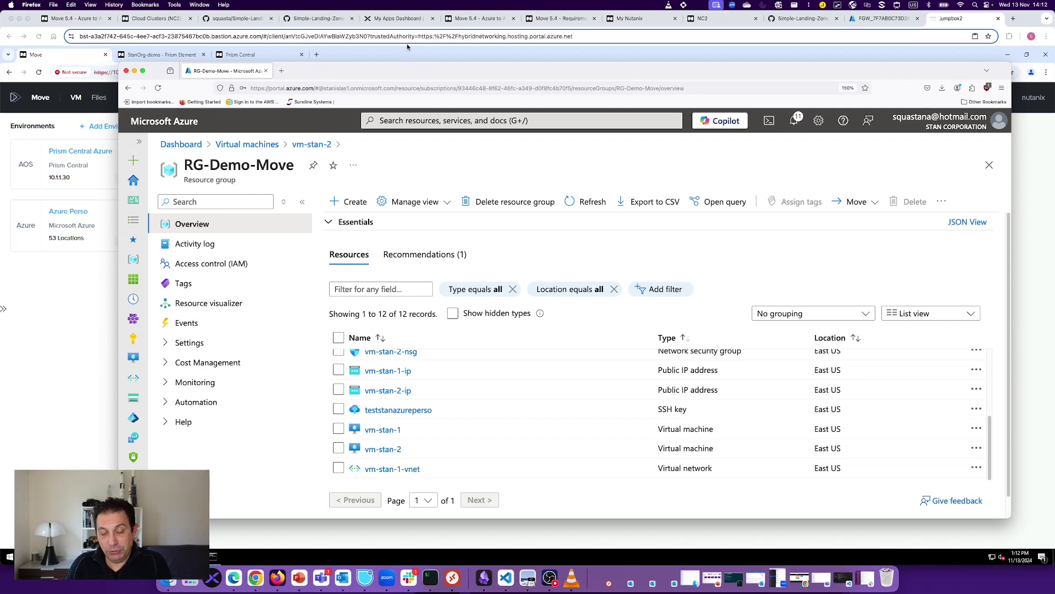
left_click(75, 307)
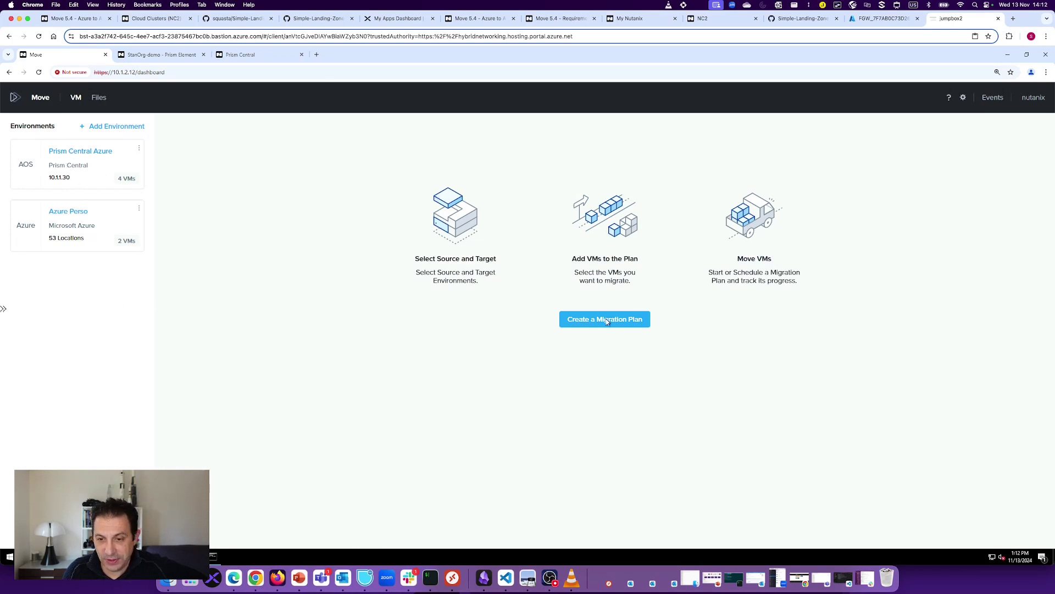
left_click(128, 128)
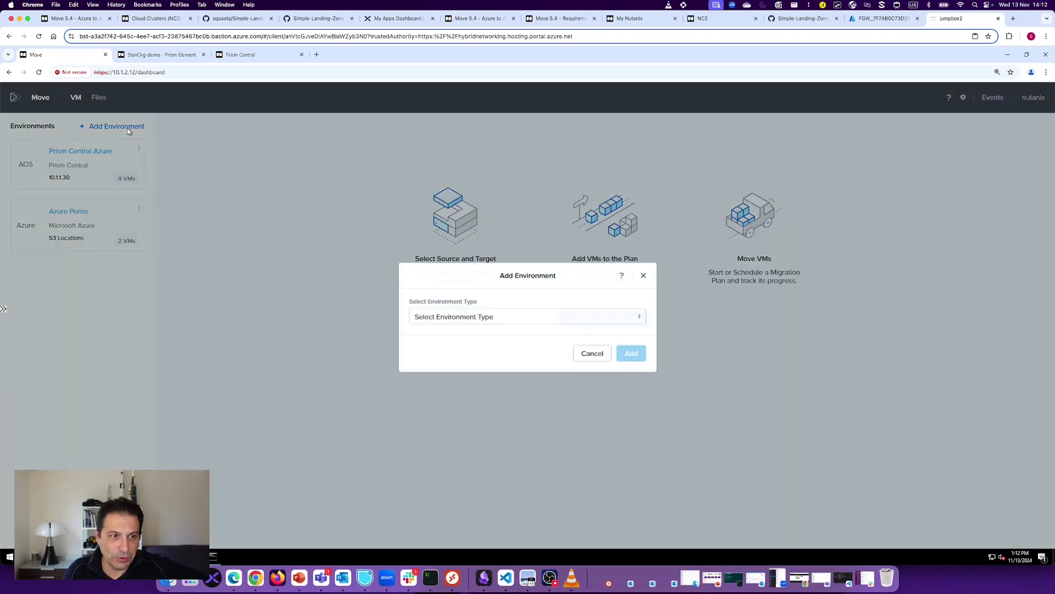
left_click(498, 322)
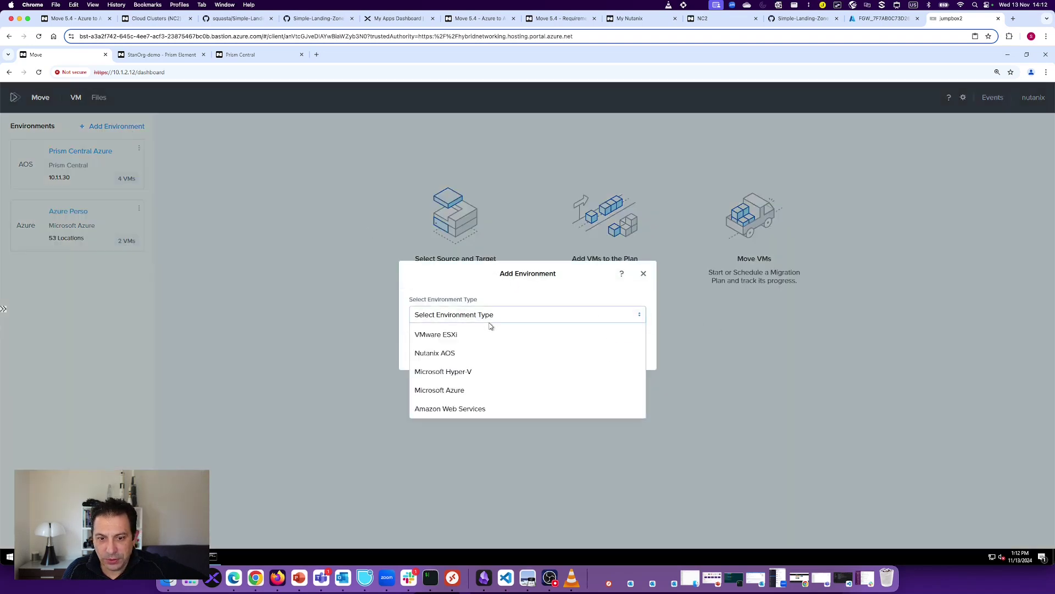
left_click(438, 354)
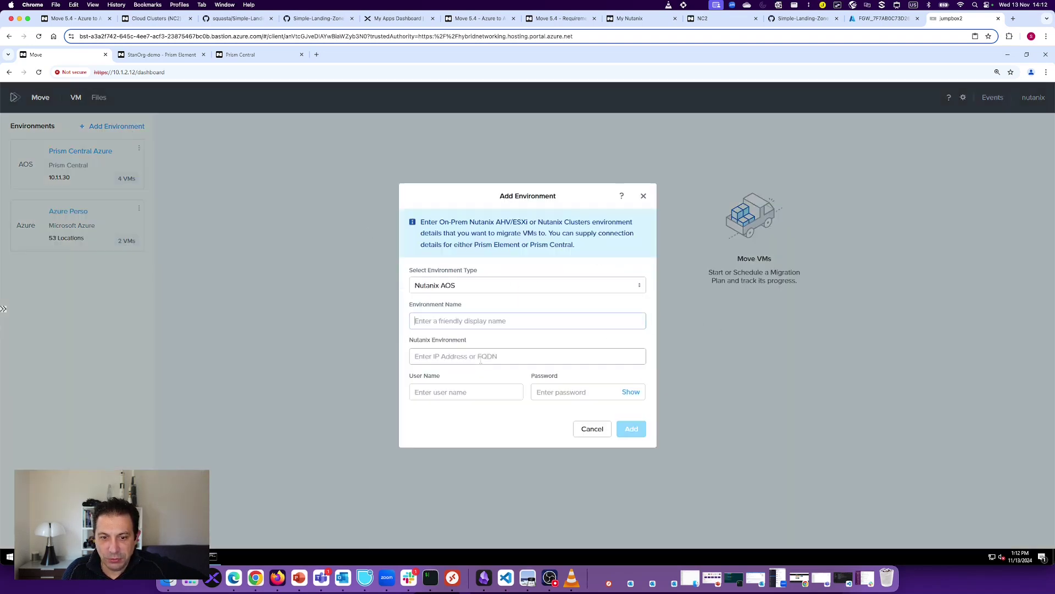
left_click(420, 317)
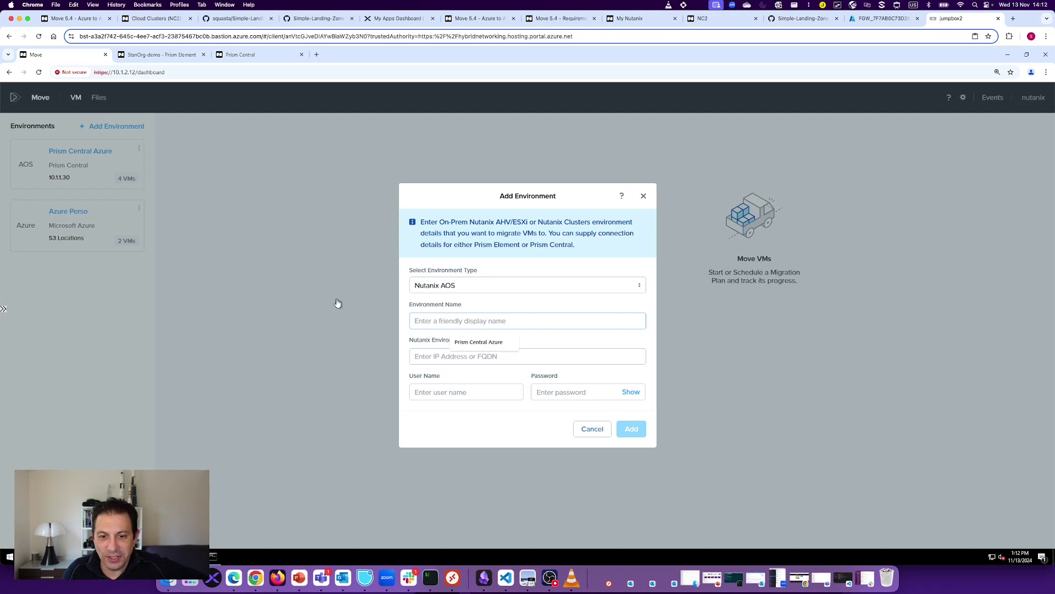
left_click(431, 356)
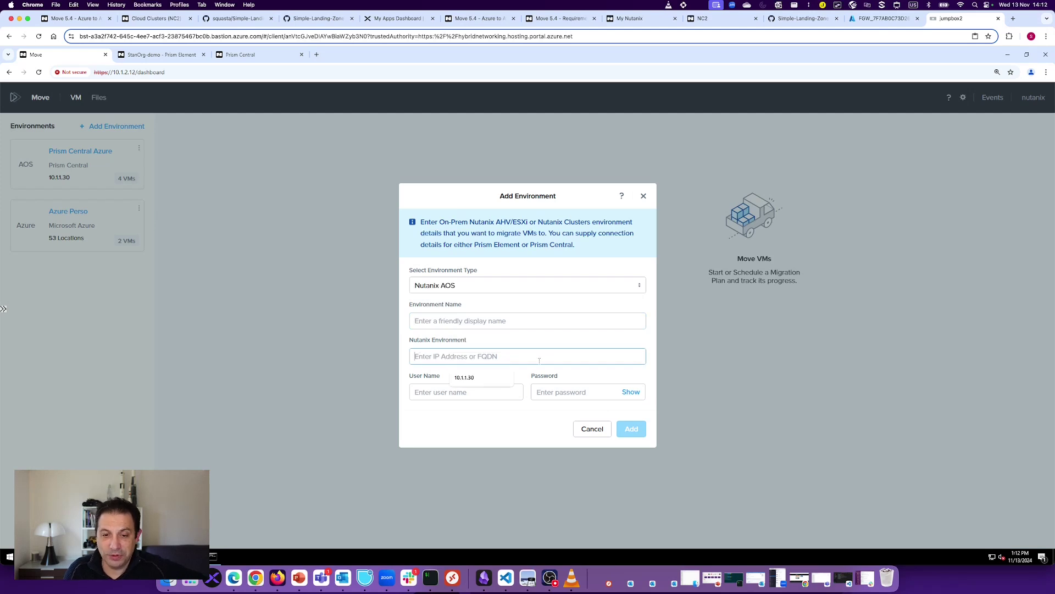
left_click(444, 394)
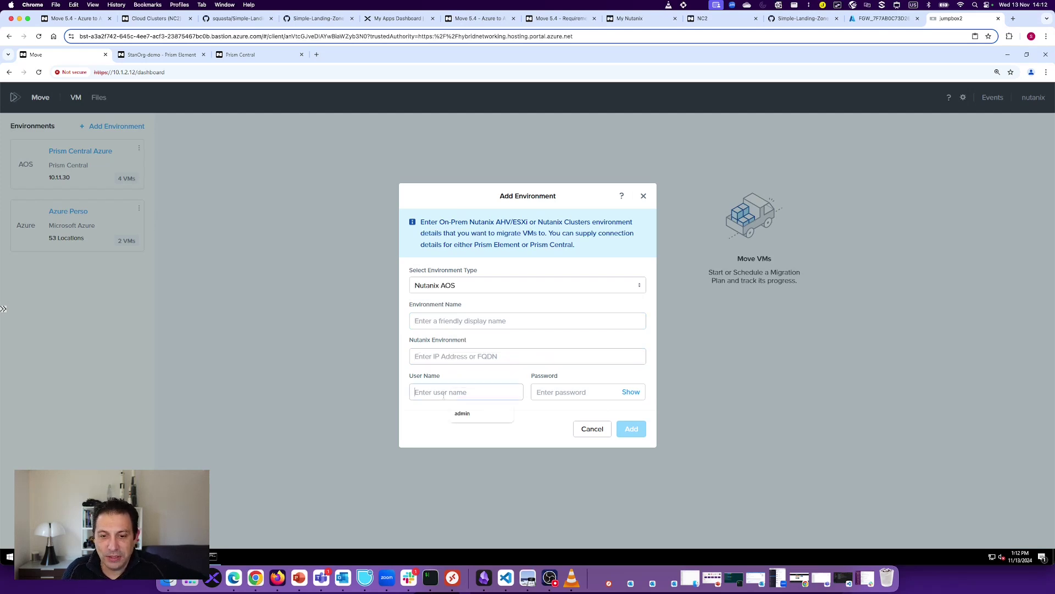
left_click(598, 435)
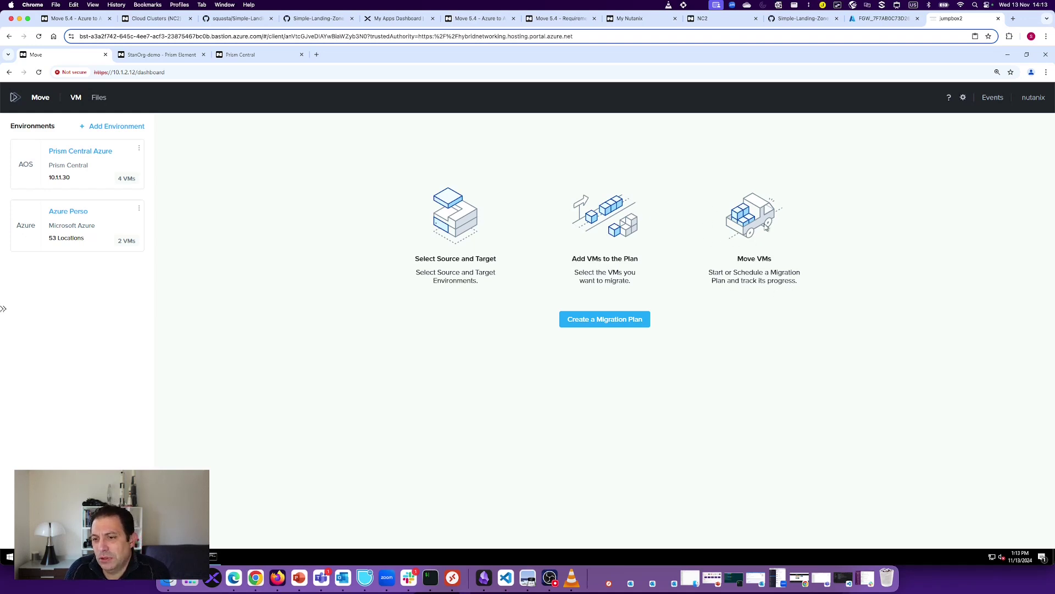
Step: Create a new migration plan named 'Azure to NC2 on Azure'
left_click(593, 324)
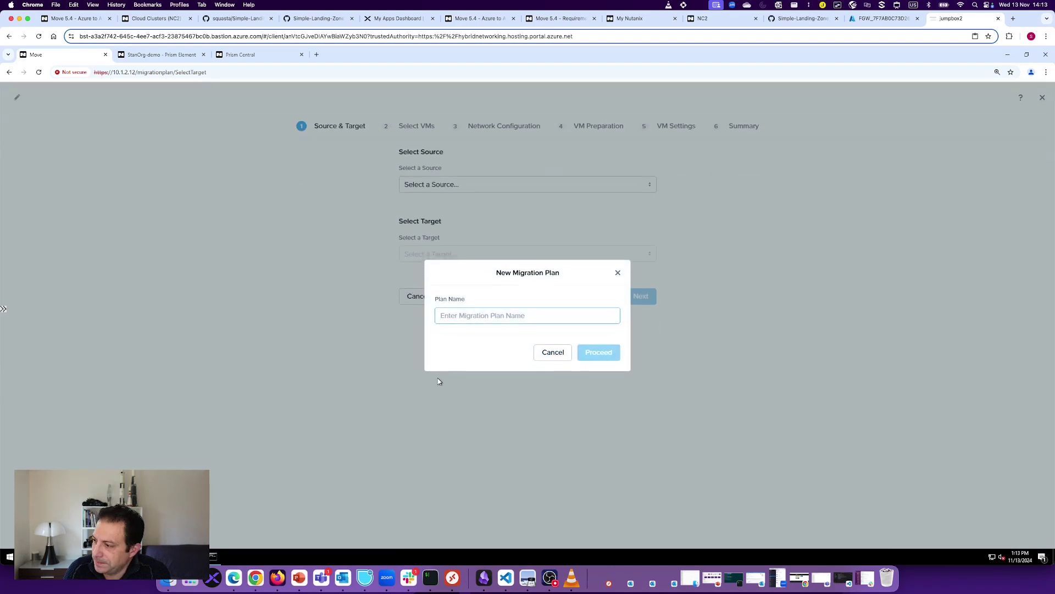
left_click(496, 318)
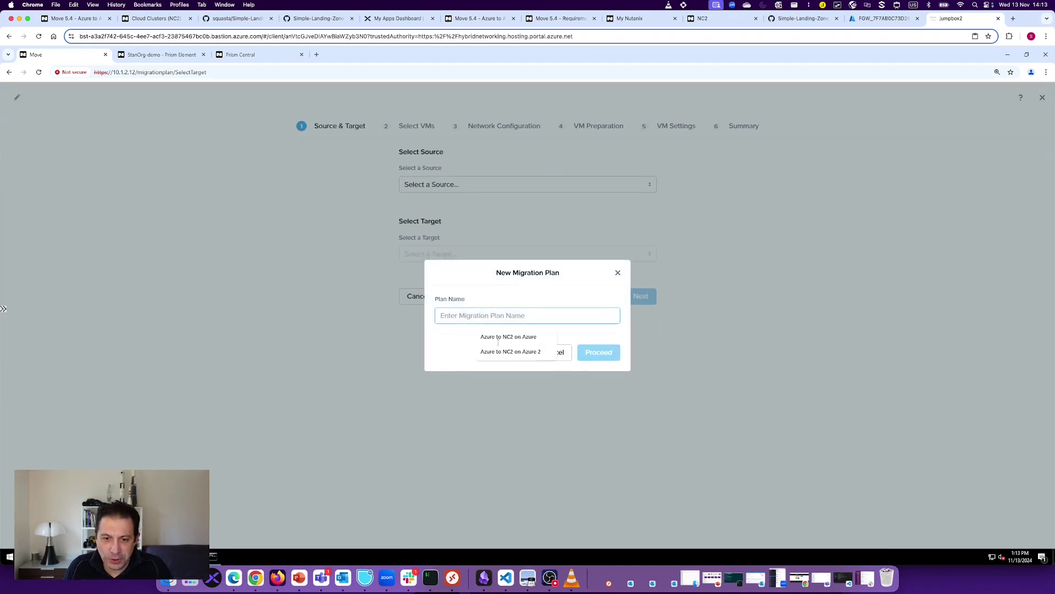
left_click(500, 339)
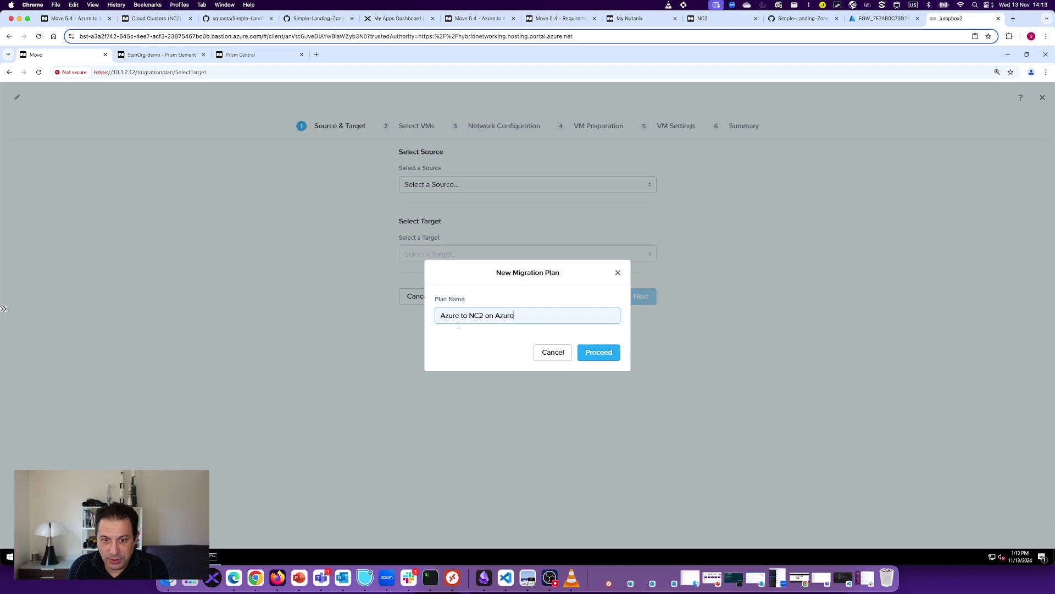
left_click(600, 353)
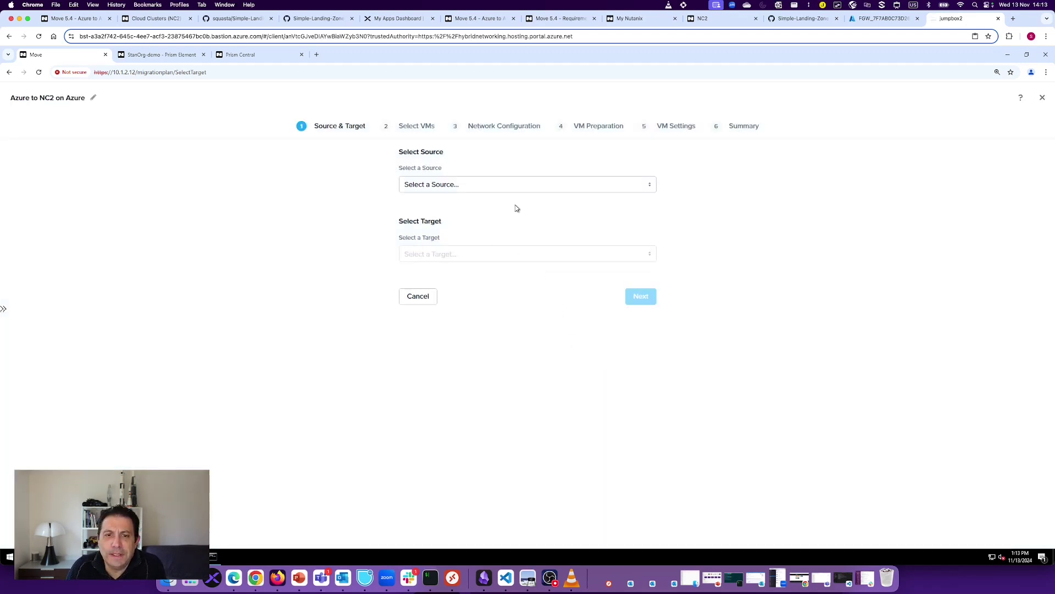
Step: Set the plan's source to Azure Perso in the East US location
left_click(494, 187)
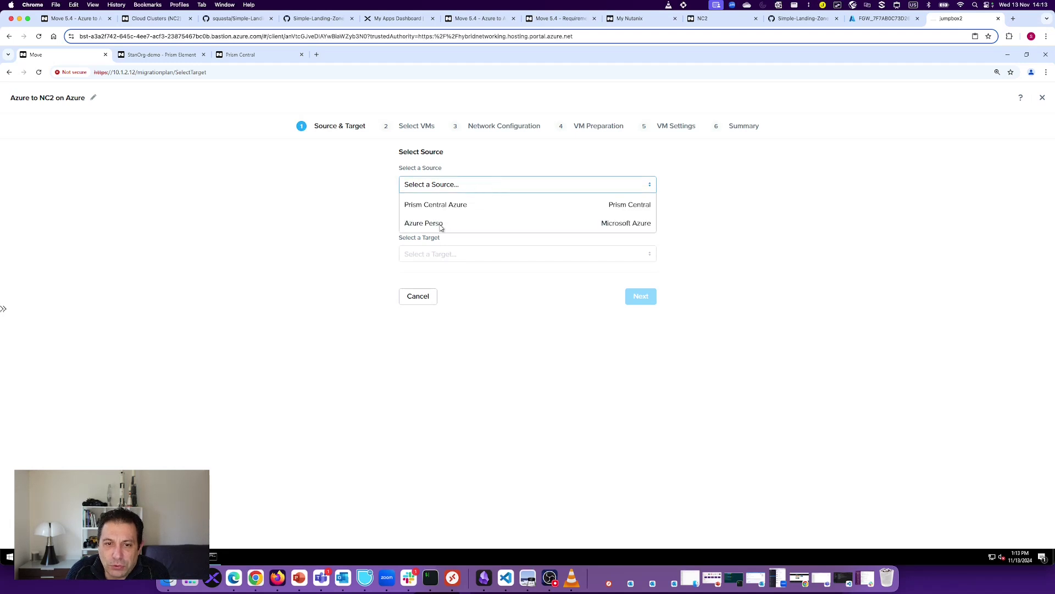
left_click(423, 224)
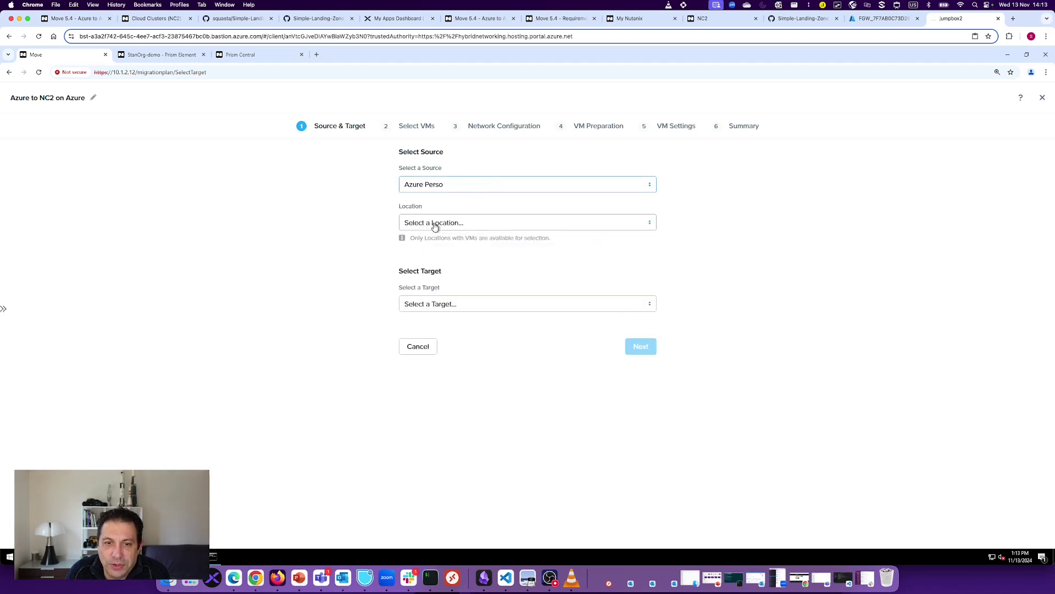
left_click(436, 226)
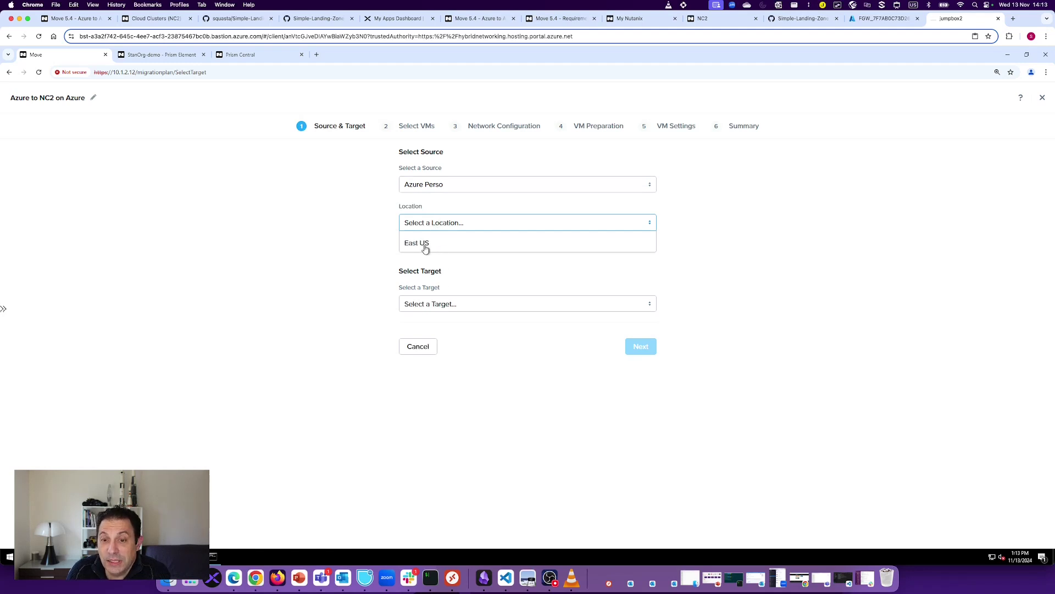
left_click(426, 248)
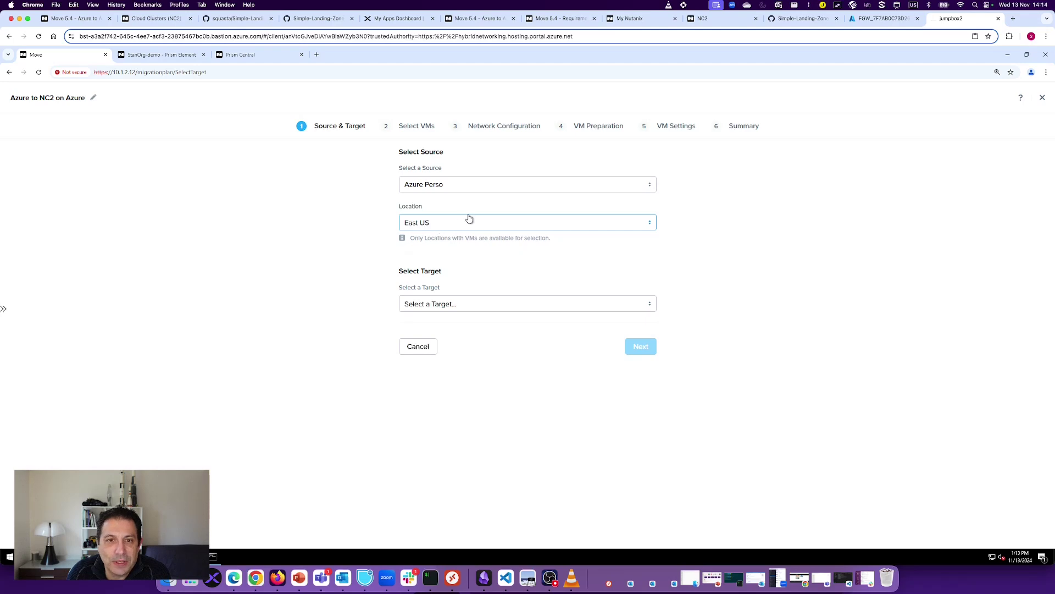
left_click(712, 22)
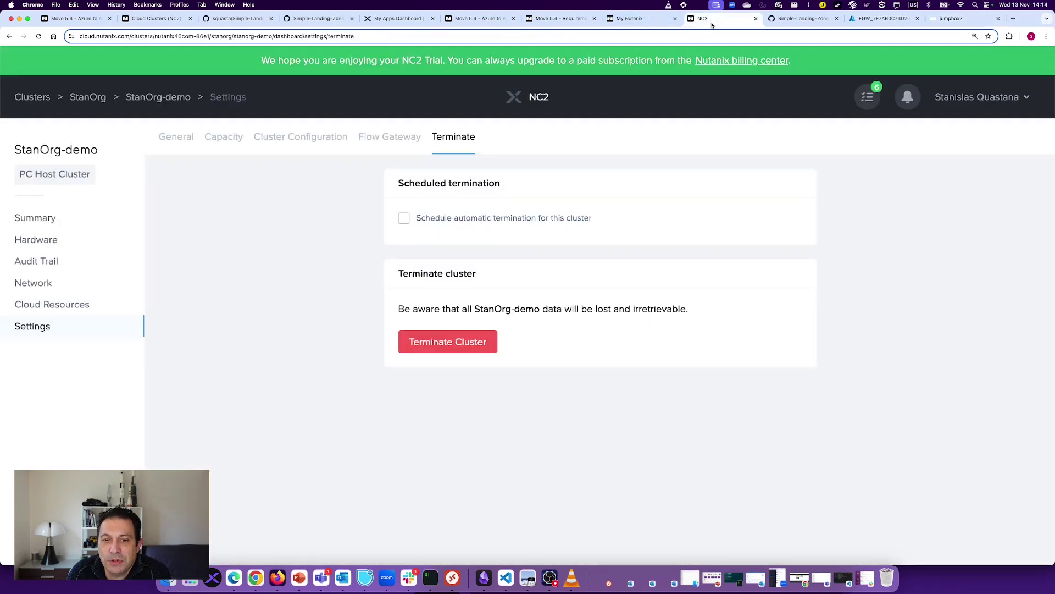
Step: Confirm StanOrg-demo's summary shows the Germany West Central region, then return to the Move plan
left_click(33, 219)
scroll(360, 450, "down", 3)
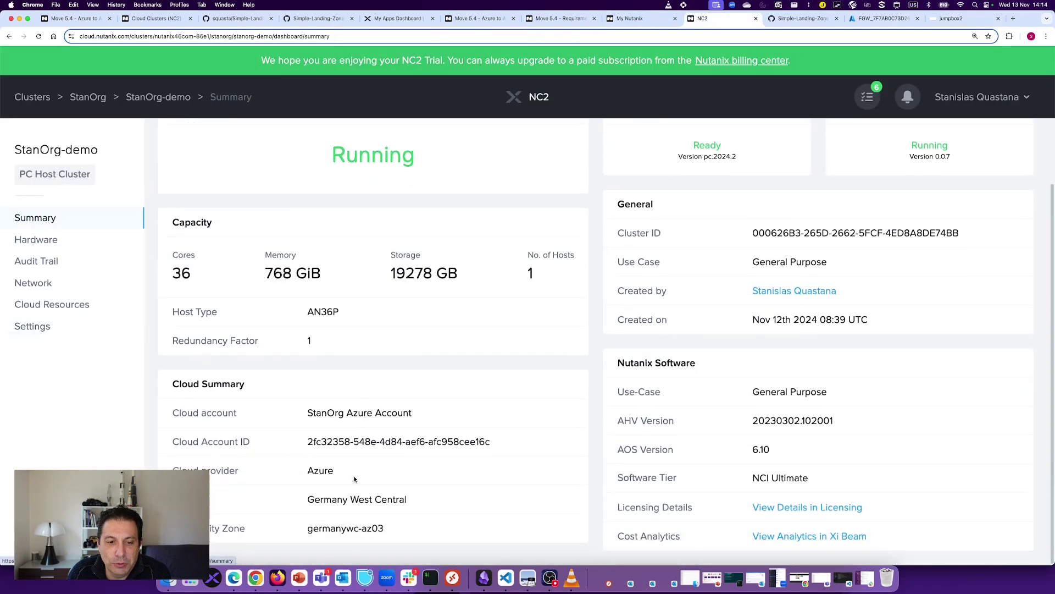
left_click_drag(307, 501, 408, 502)
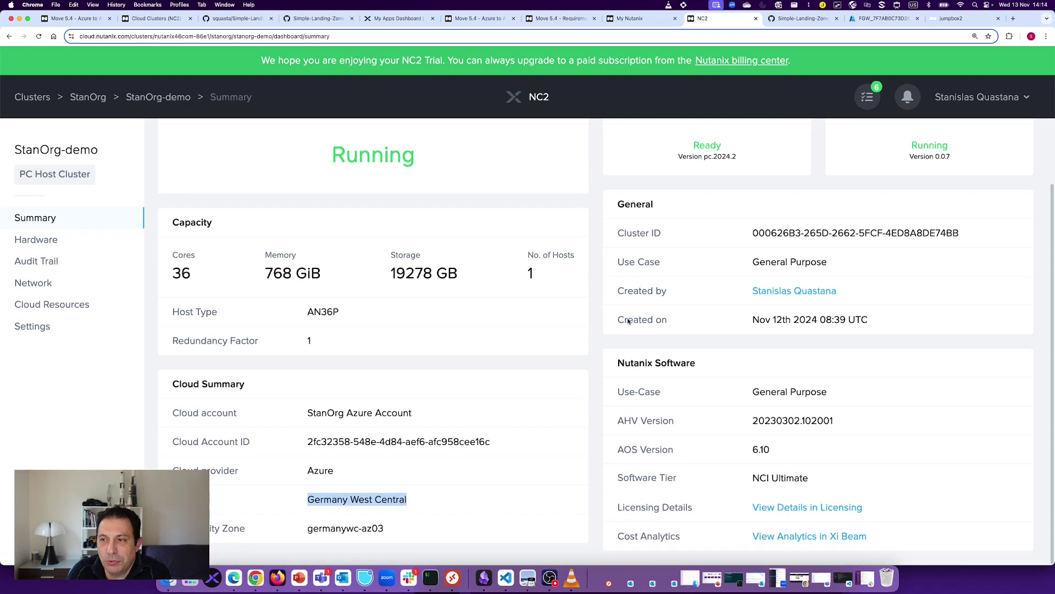
left_click(952, 18)
left_click(447, 303)
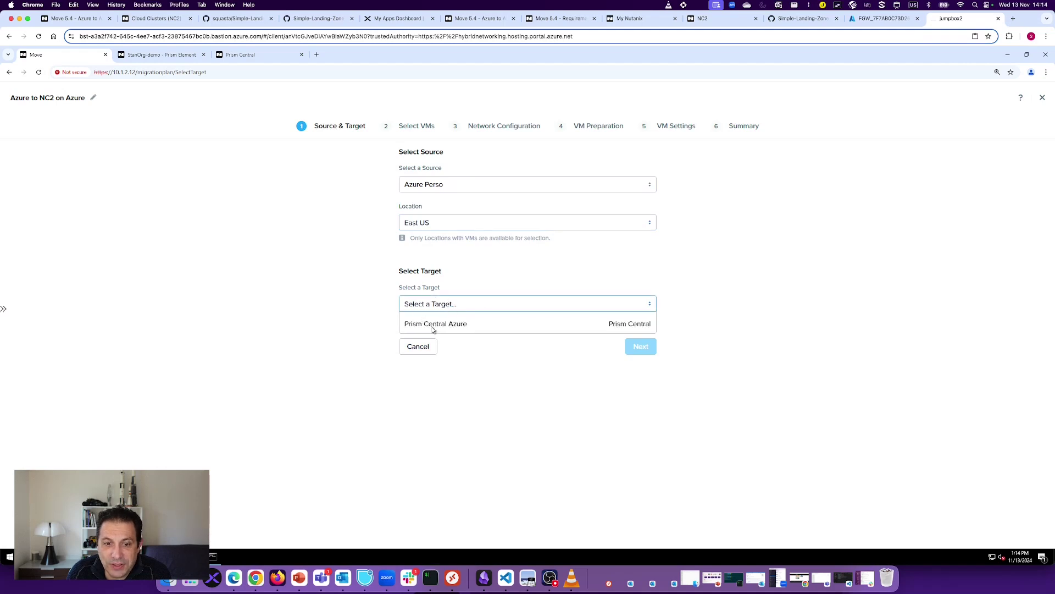
Step: Target Prism Central Azure, cluster StanOrg-demo and its default container, then proceed to VM selection
left_click(434, 328)
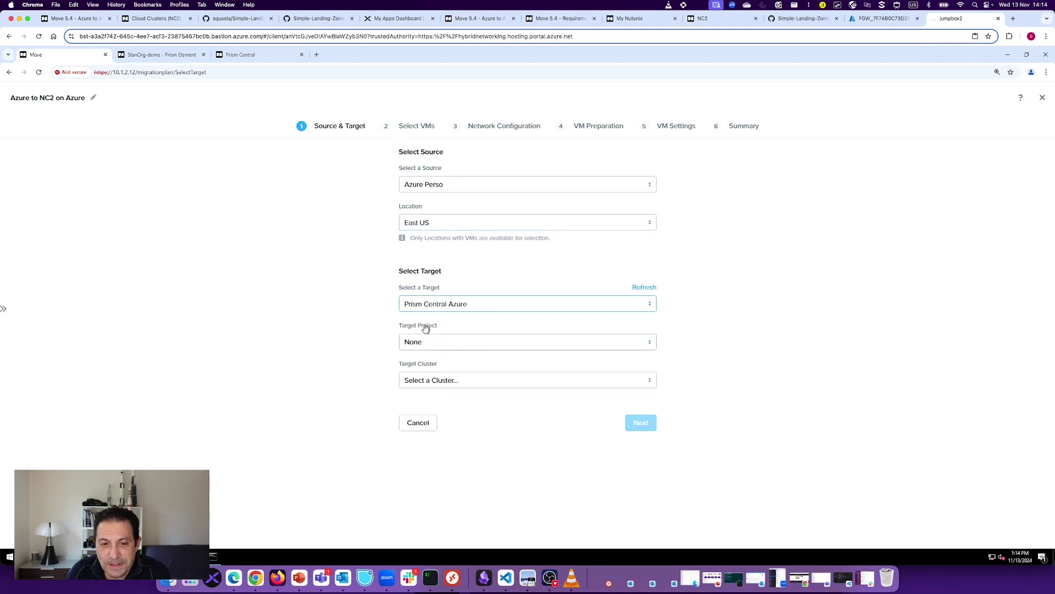
left_click(442, 385)
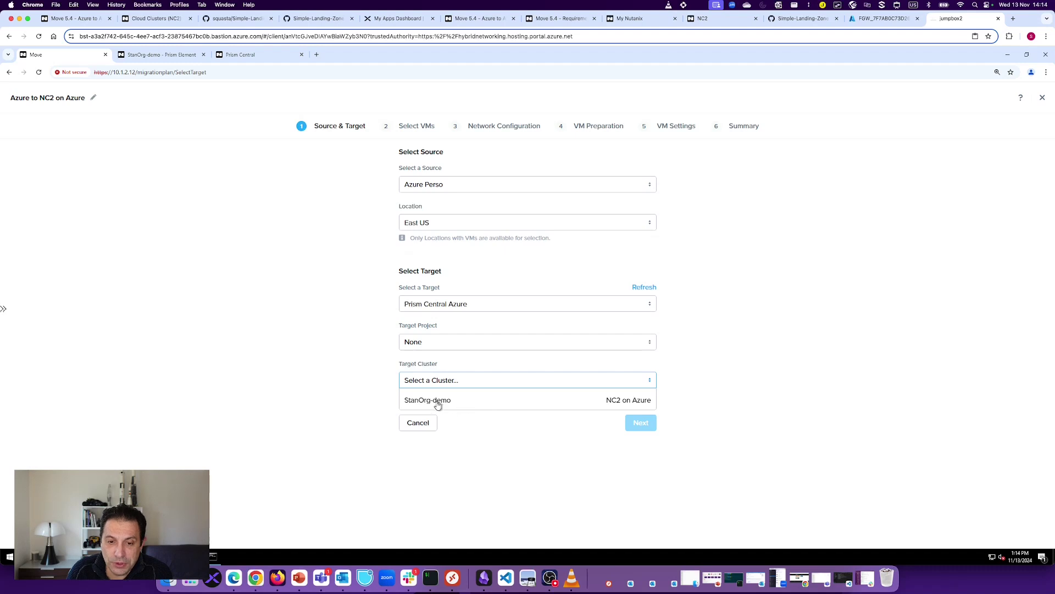
left_click(436, 400)
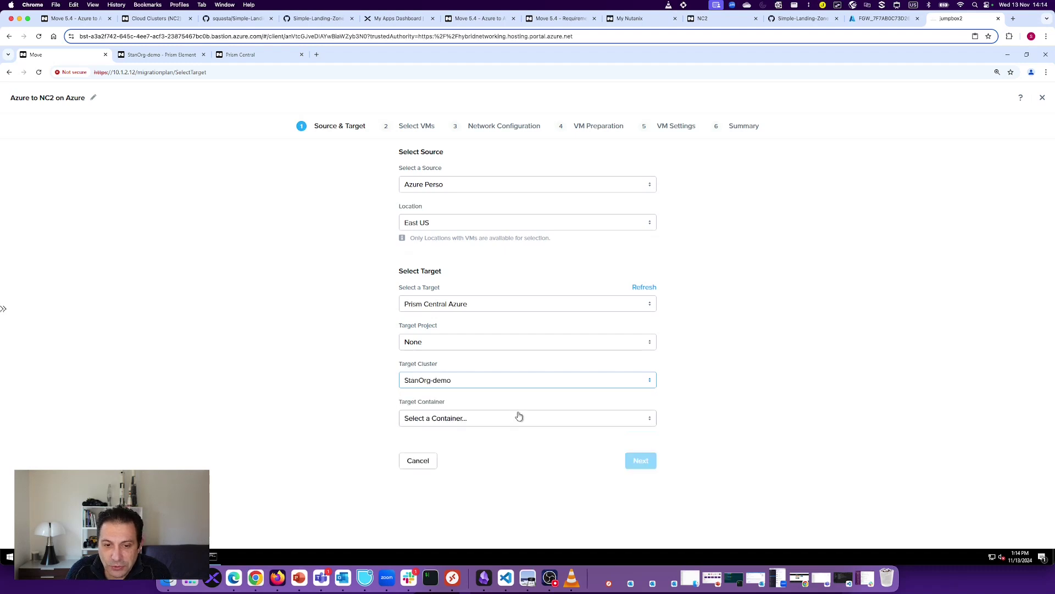
left_click(444, 419)
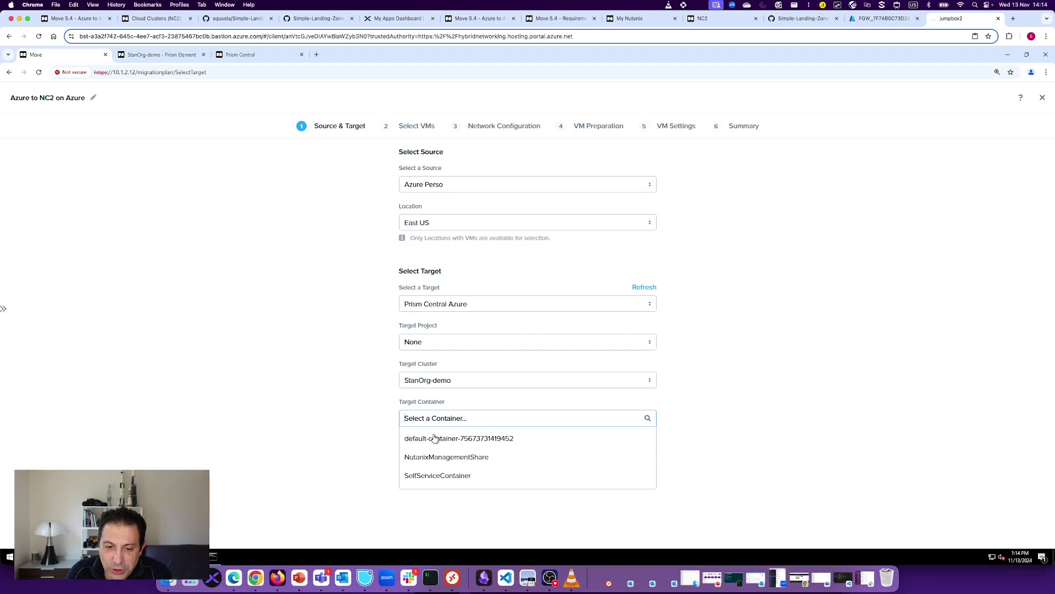
left_click(471, 445)
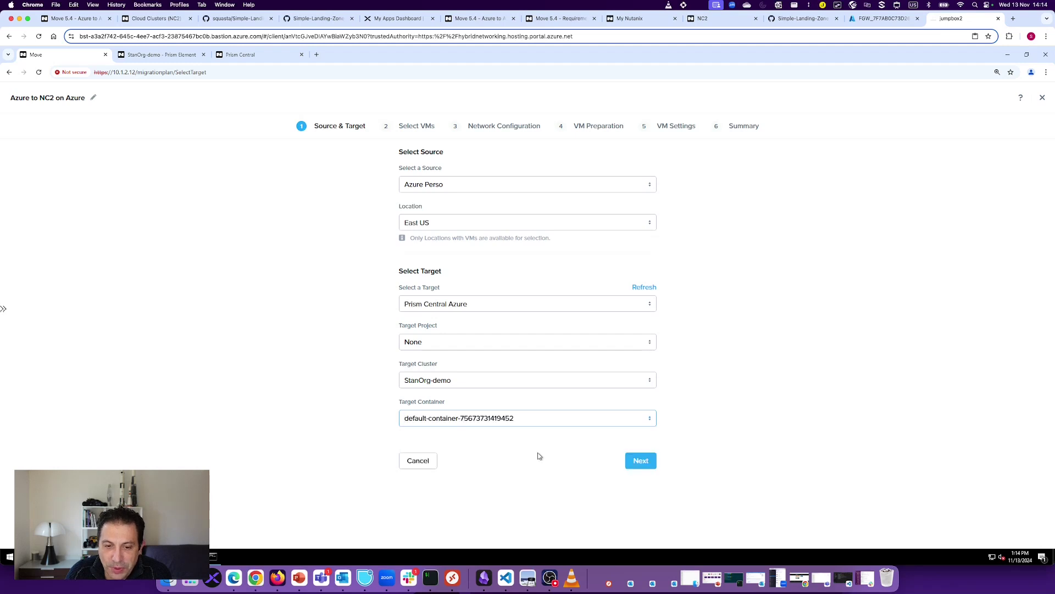
left_click(647, 463)
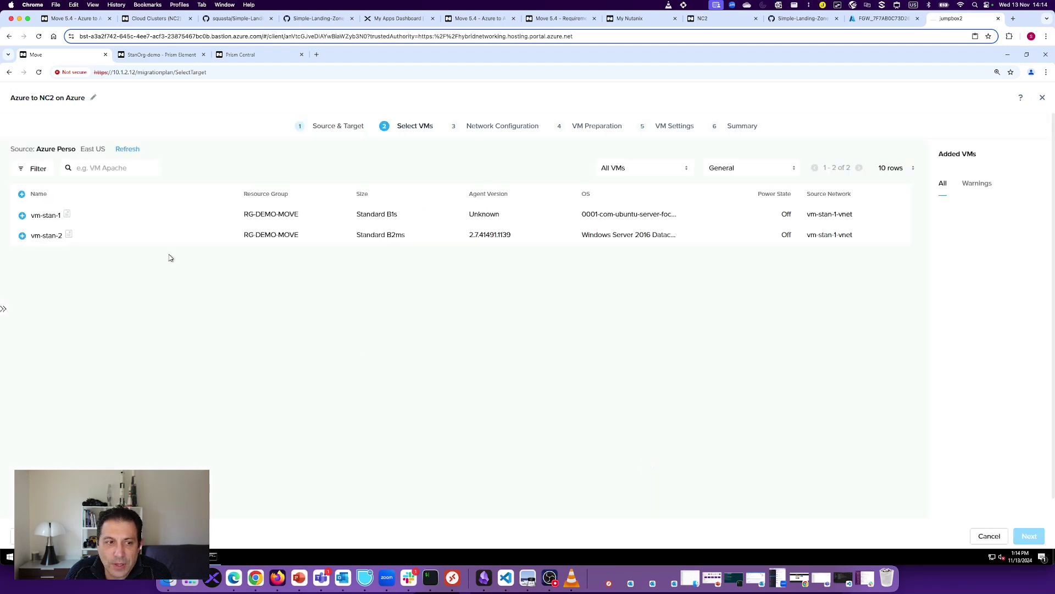
Step: Refresh the Azure Perso source inventory on the Select VMs step
left_click(128, 150)
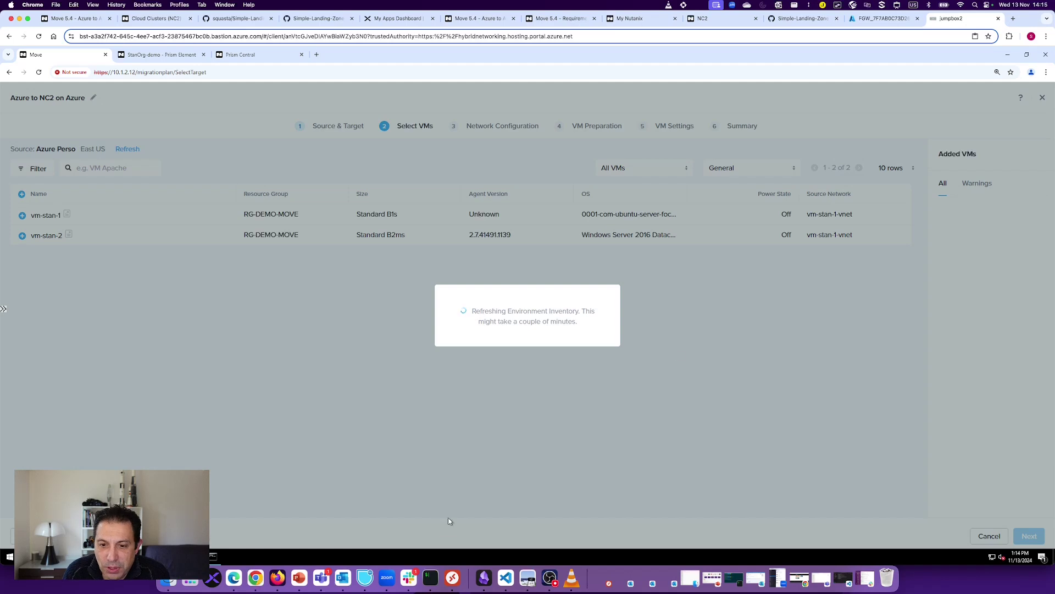
Step: Look over the vm-stan-1 and vm-stan-2 overviews in Azure, then minimize the portal
left_click(278, 577)
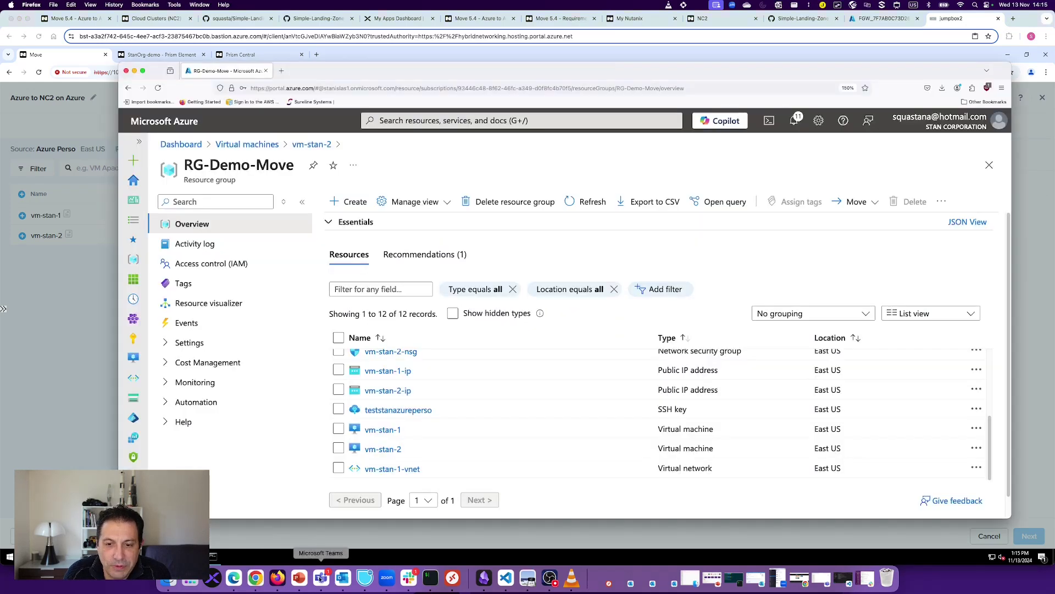
scroll(434, 434, "up", 5)
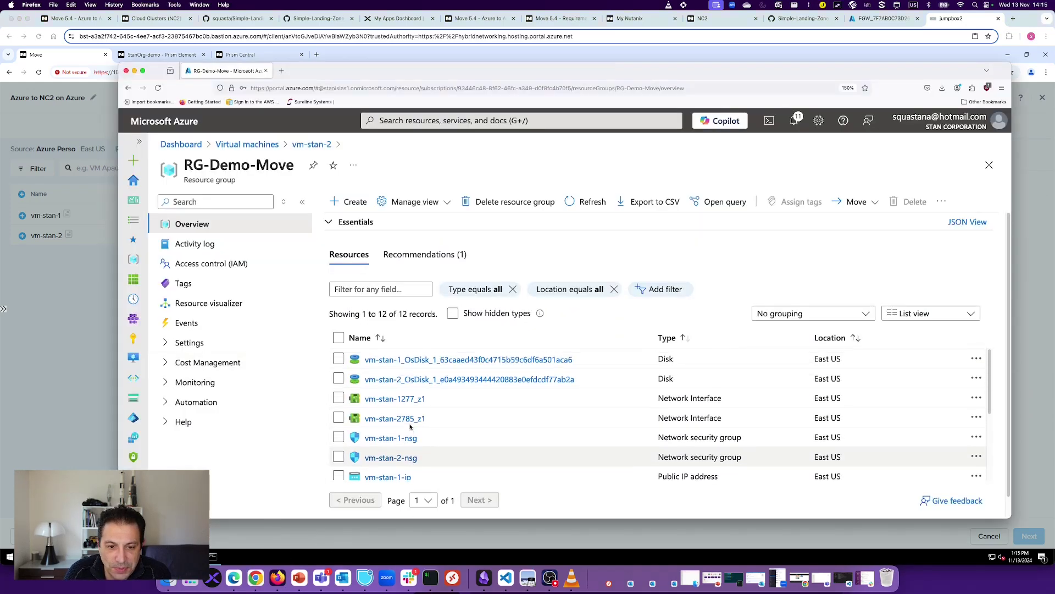
scroll(410, 426, "down", 3)
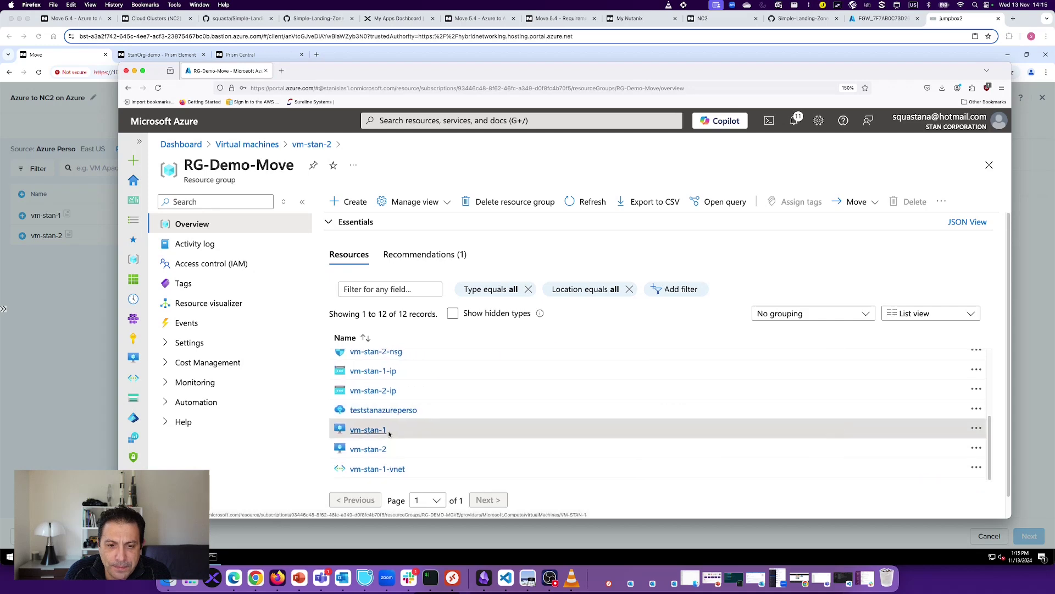
left_click(385, 428)
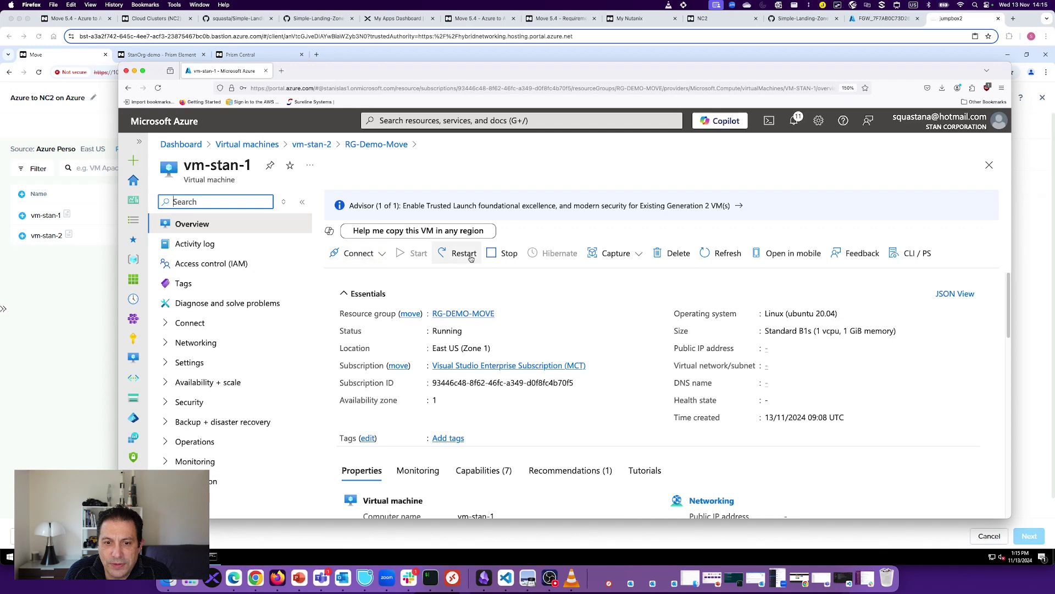
left_click(322, 147)
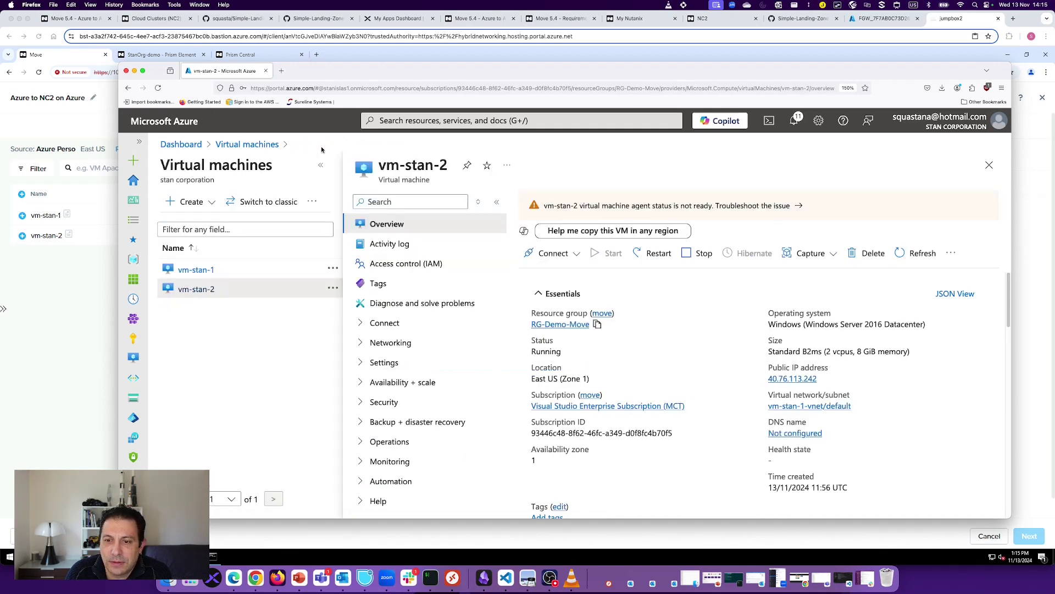
left_click(210, 270)
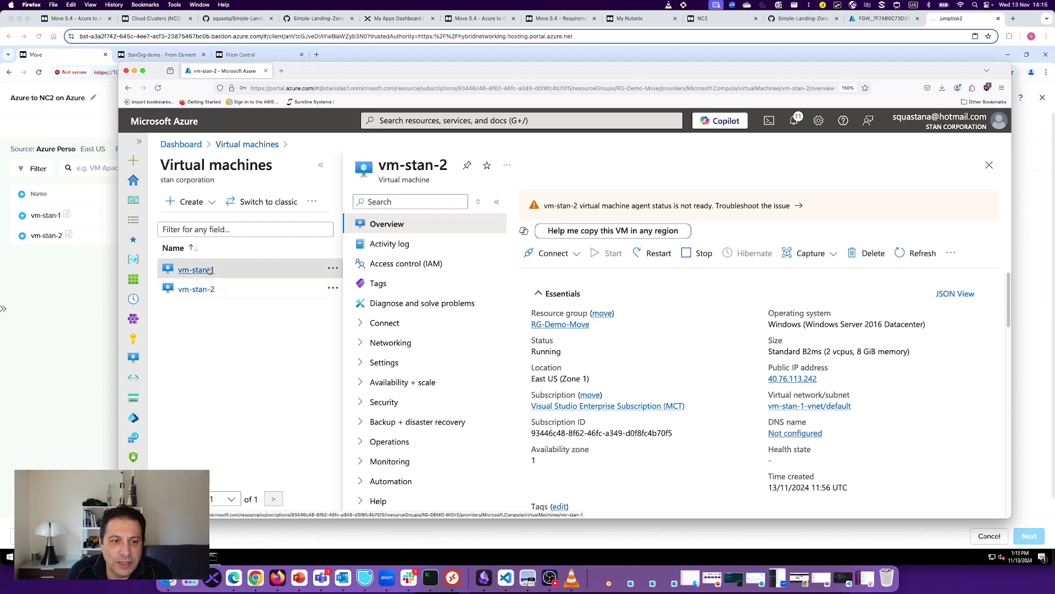
left_click(209, 270)
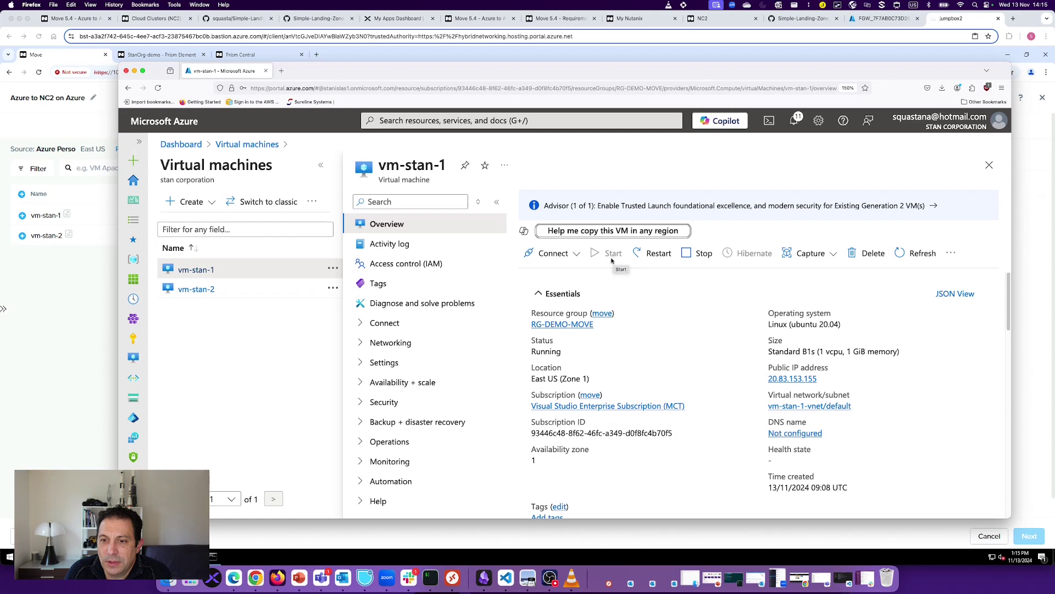
left_click(134, 71)
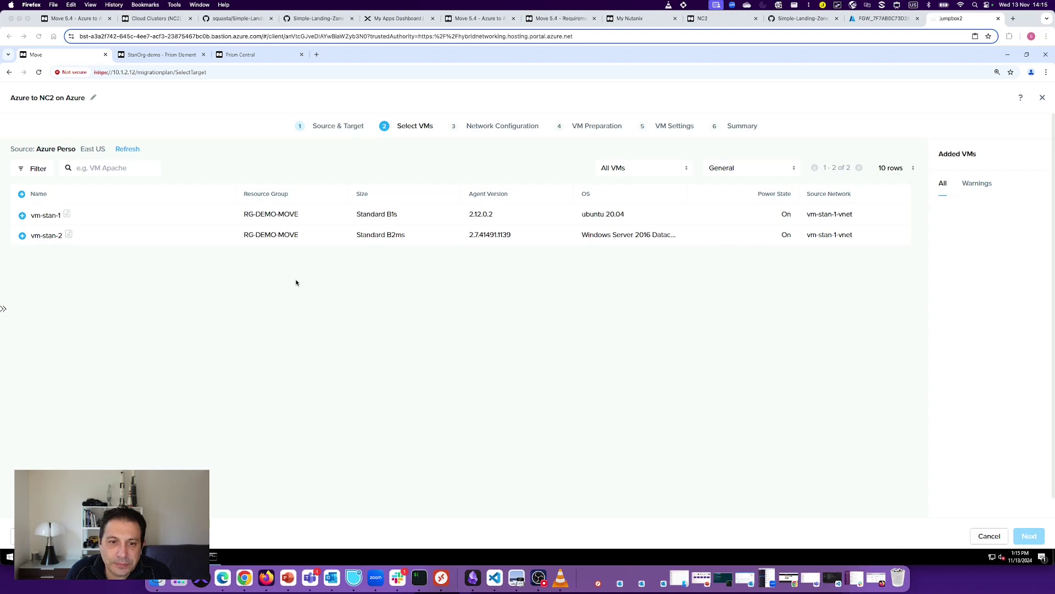
Step: Select vm-stan-2 in the Select VMs list so the plan has one VM
left_click(27, 248)
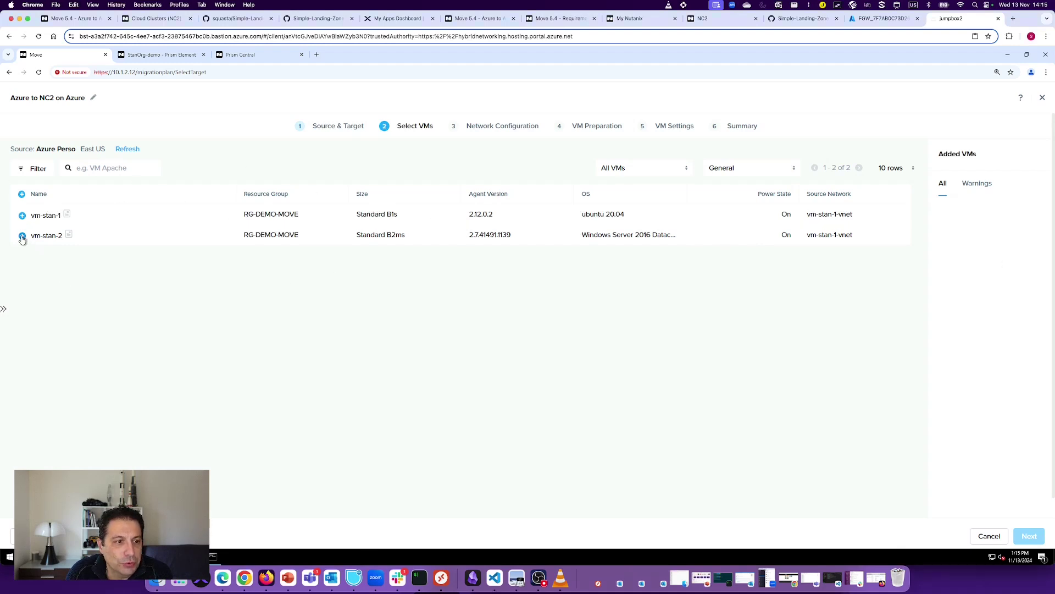
left_click(22, 236)
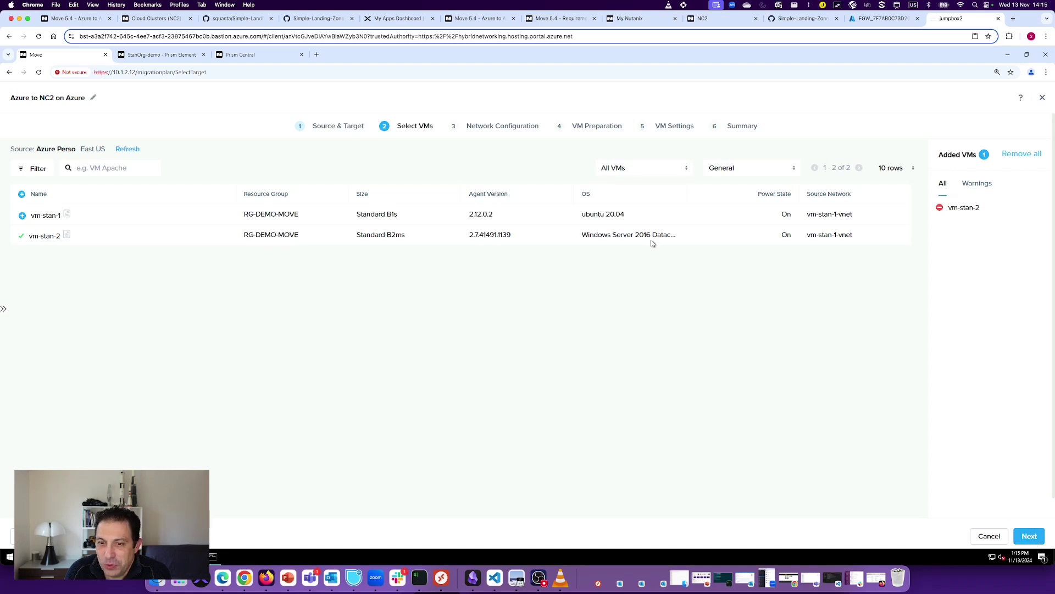
Step: Map vm-stan-1-vnet to User-VPC-1 / subnet1-uservpc1, leave the test network empty, and continue
left_click(1029, 537)
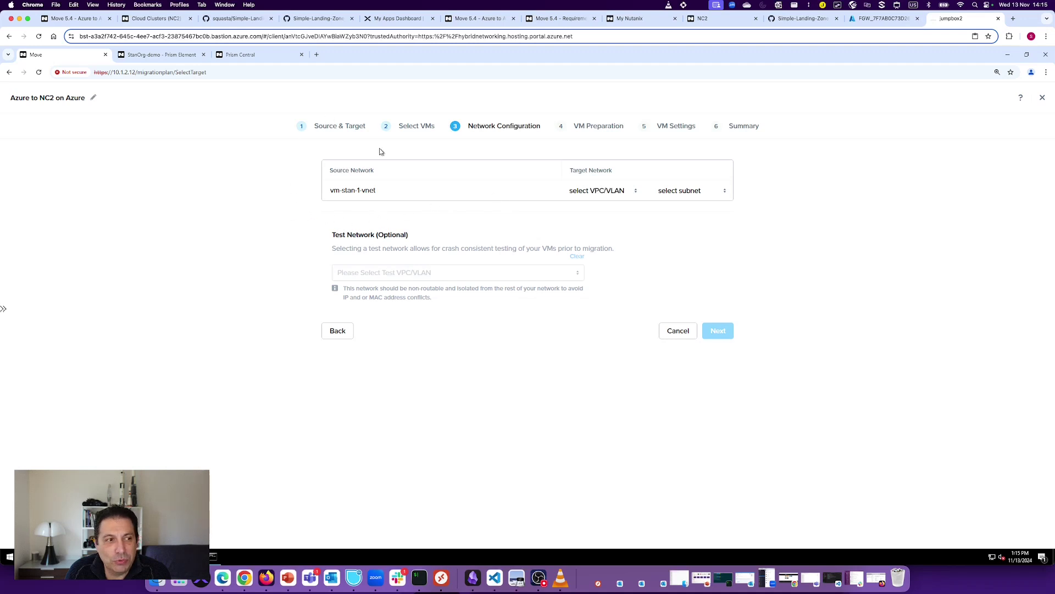
left_click(607, 195)
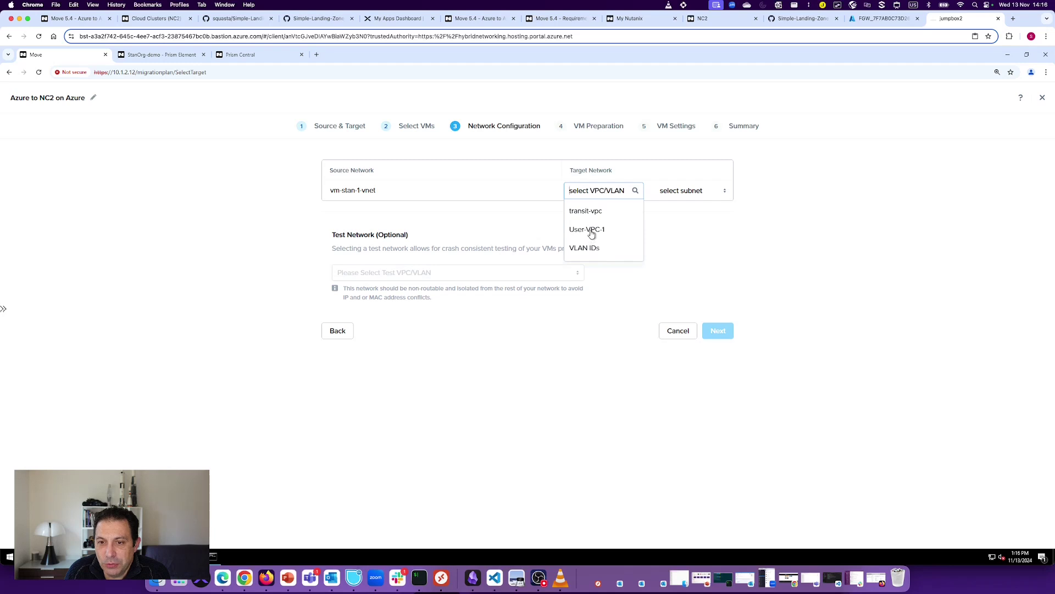
left_click(591, 231)
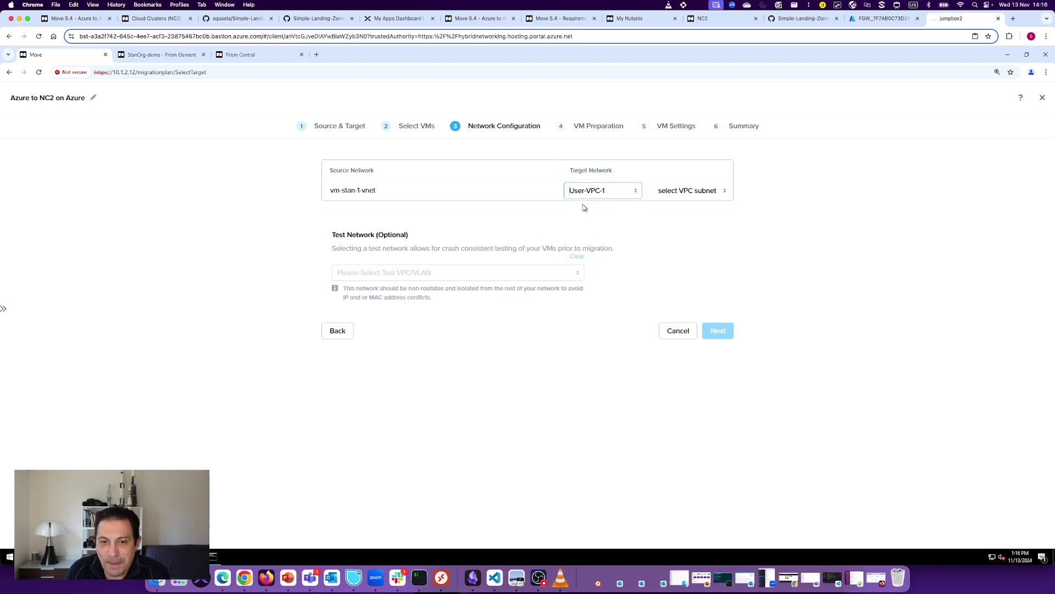
left_click(700, 196)
left_click(694, 213)
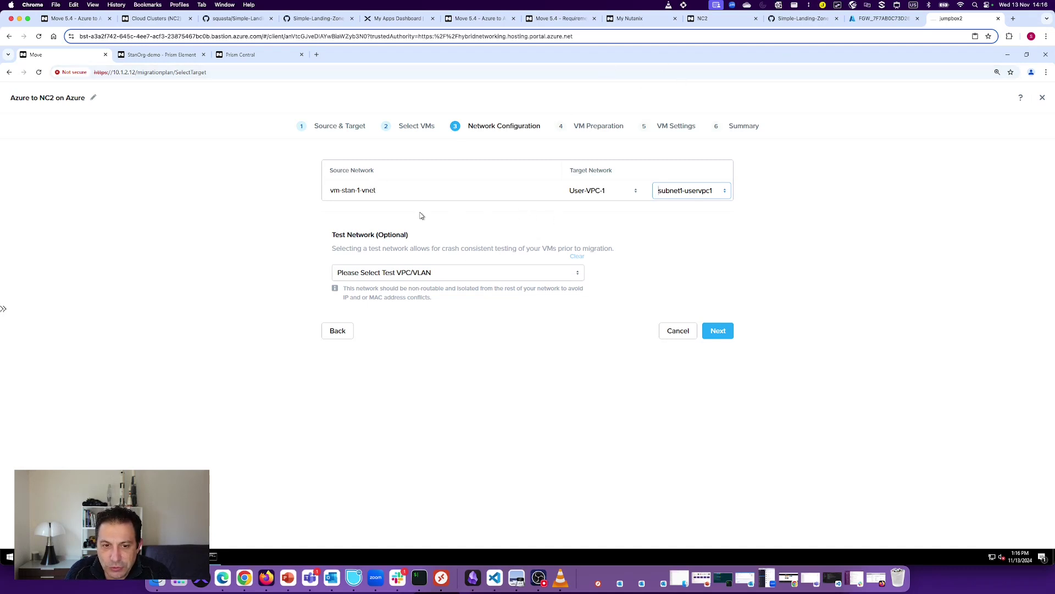
key("Tab")
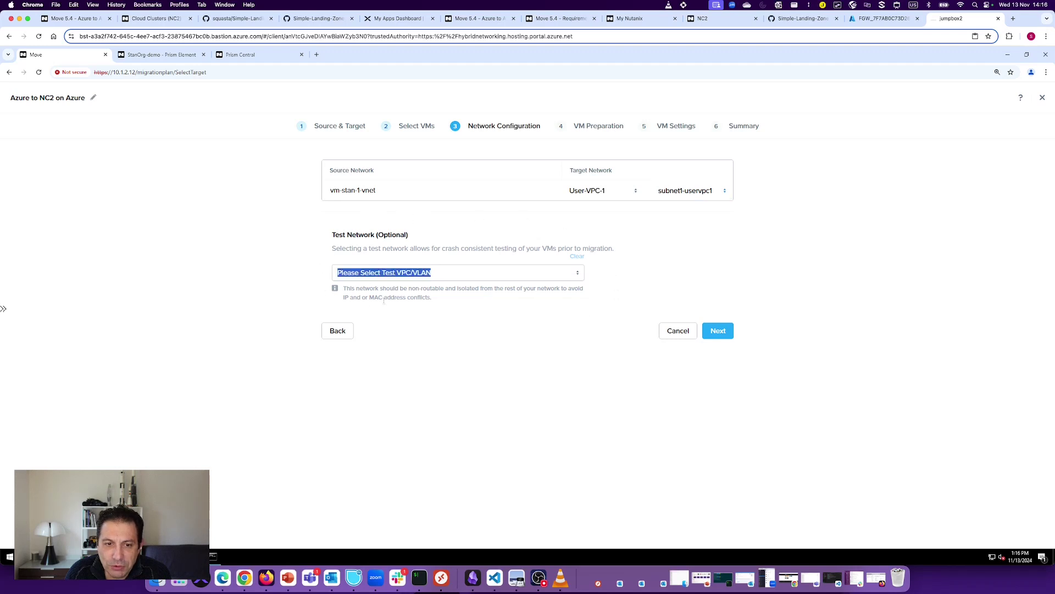
left_click(481, 318)
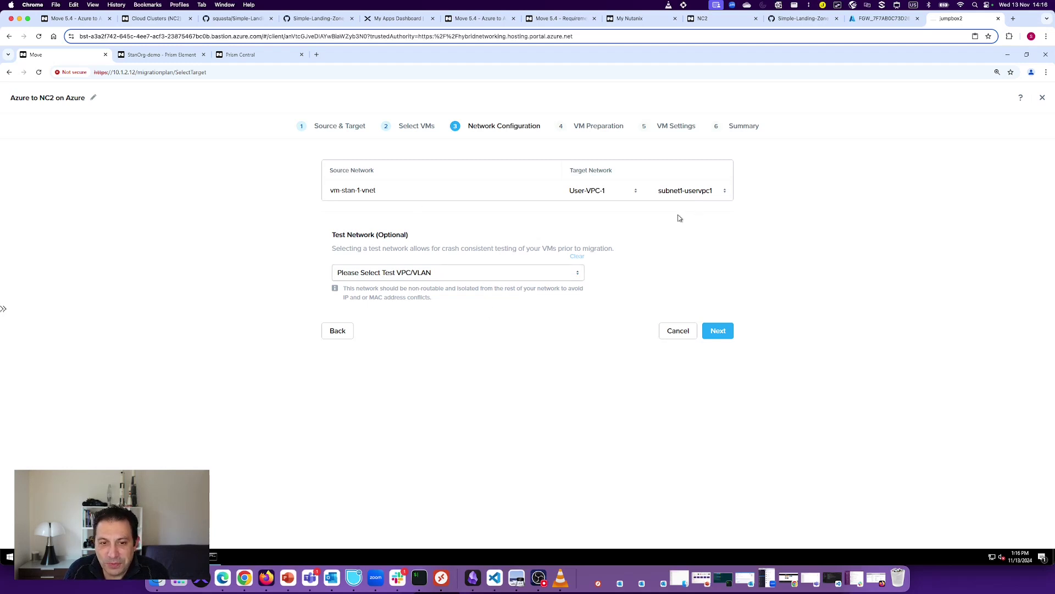
left_click(720, 333)
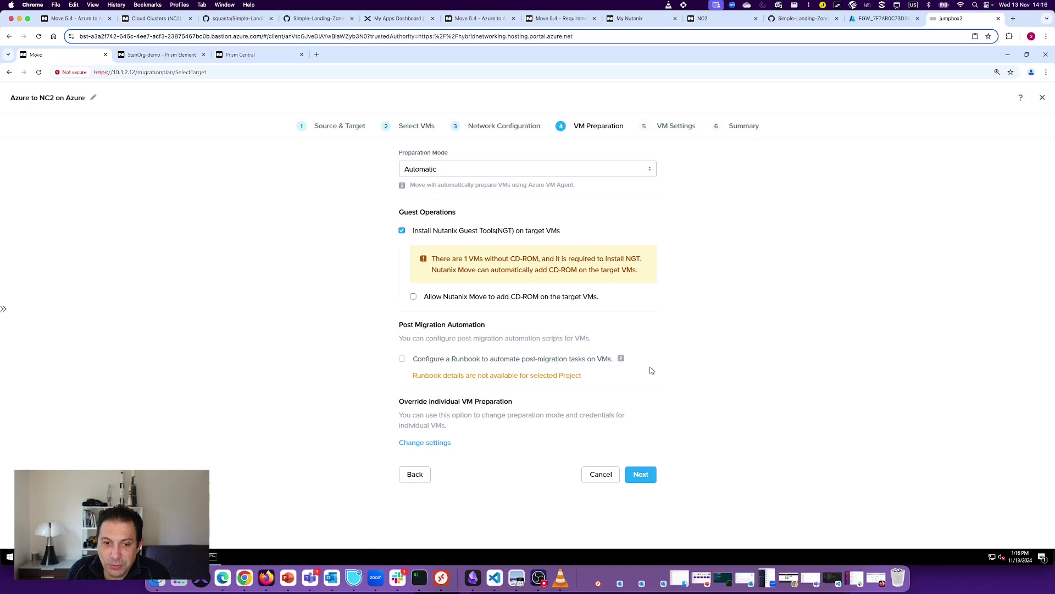
Step: Review the VM Preparation options, noting that 1 VM lacks the CD-ROM needed for NGT
mouse_move(644, 353)
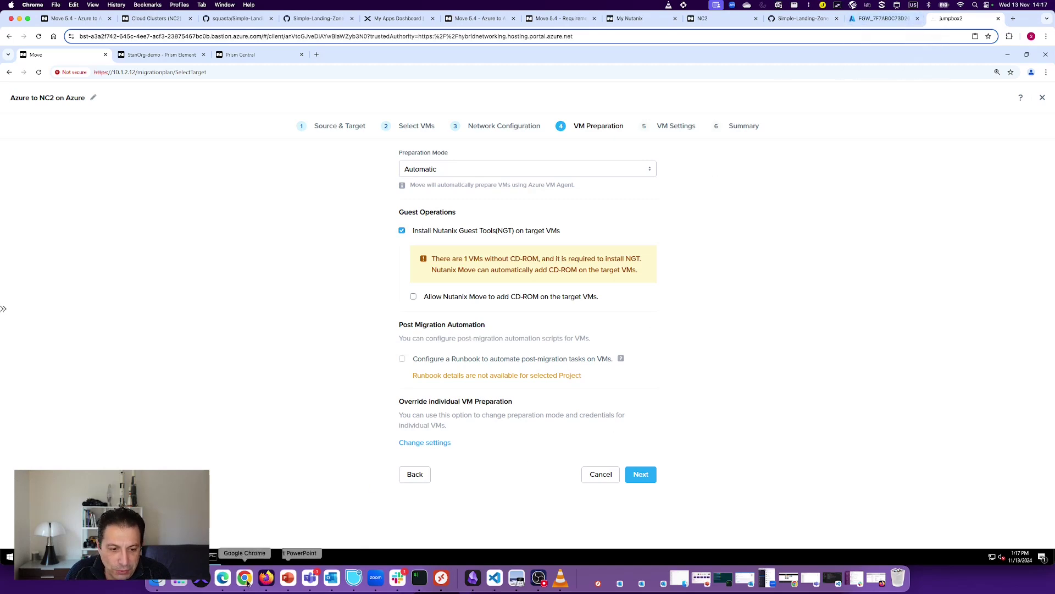
left_click(266, 577)
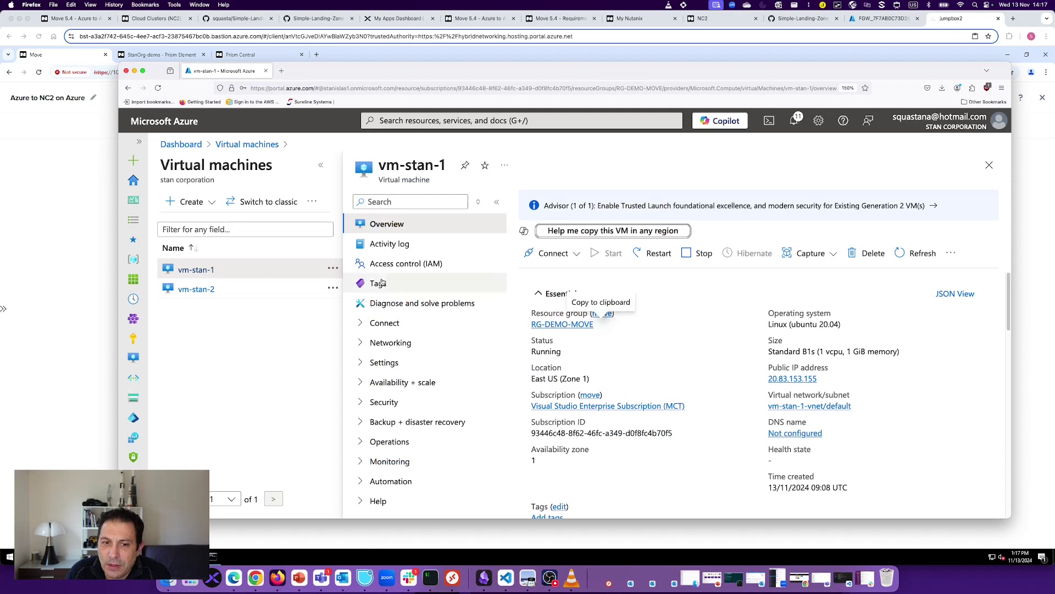
left_click(189, 290)
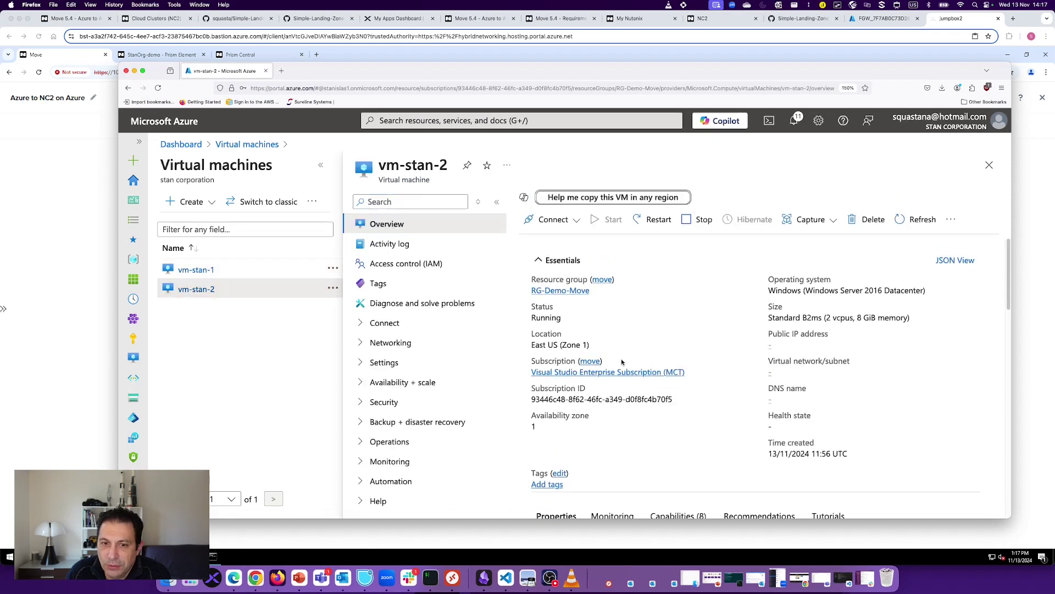
left_click_drag(813, 291, 901, 305)
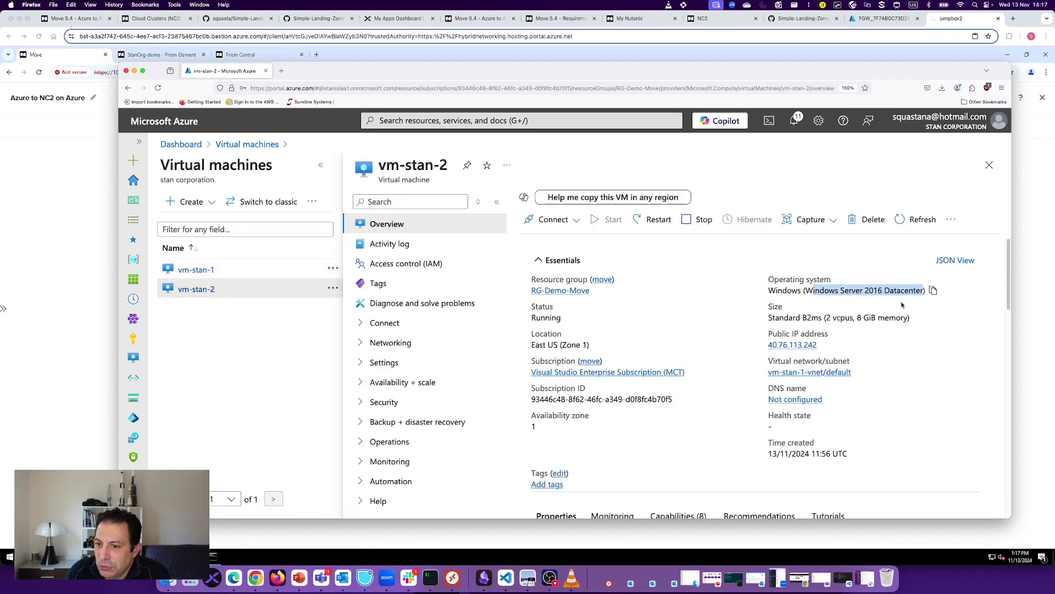
left_click(770, 318)
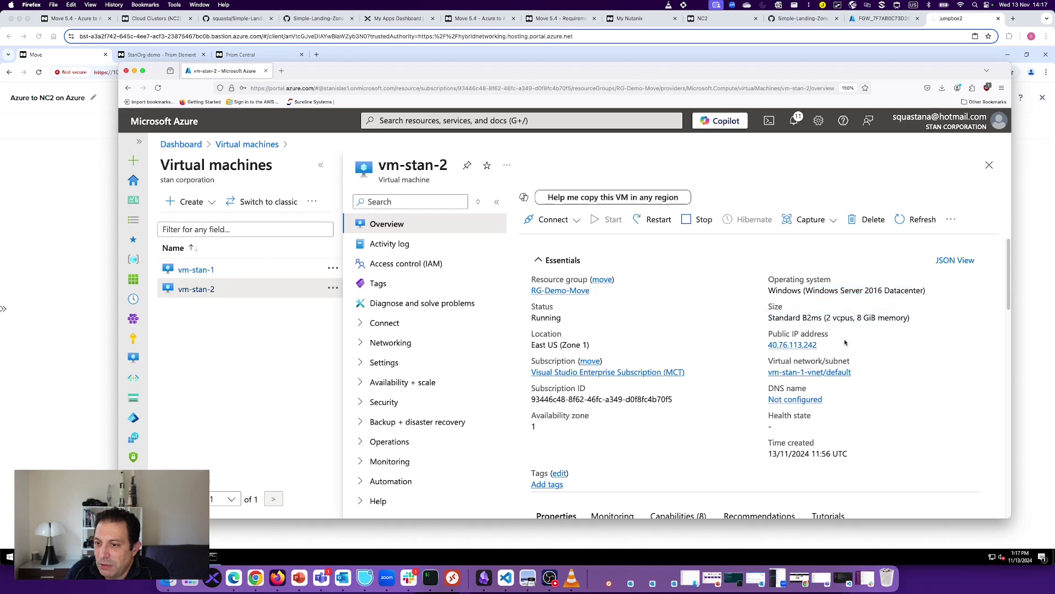
scroll(770, 336, "down", 4)
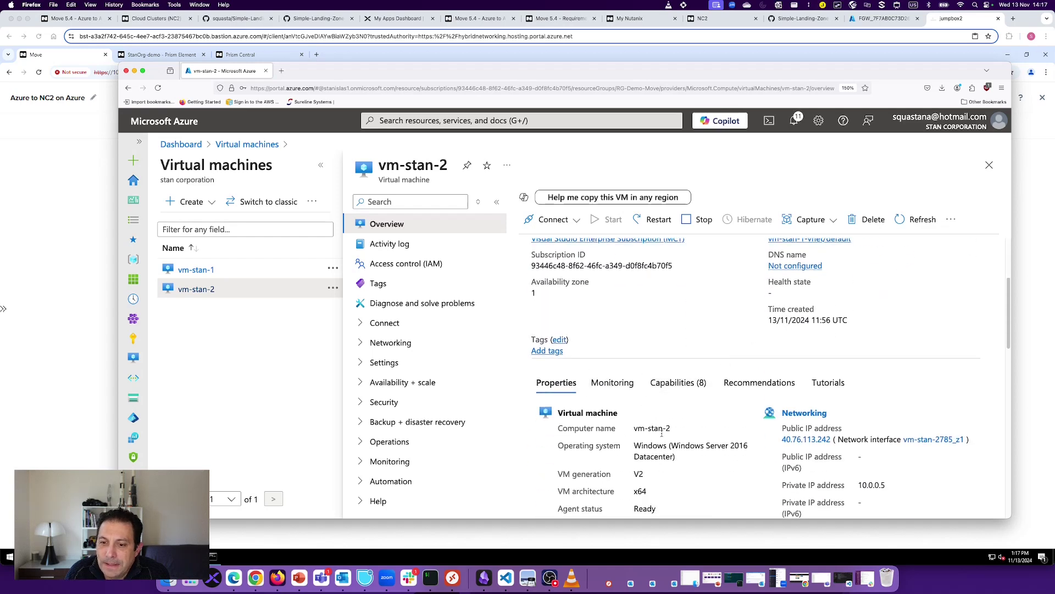
scroll(632, 418, "down", 1)
left_click_drag(560, 439, 650, 446)
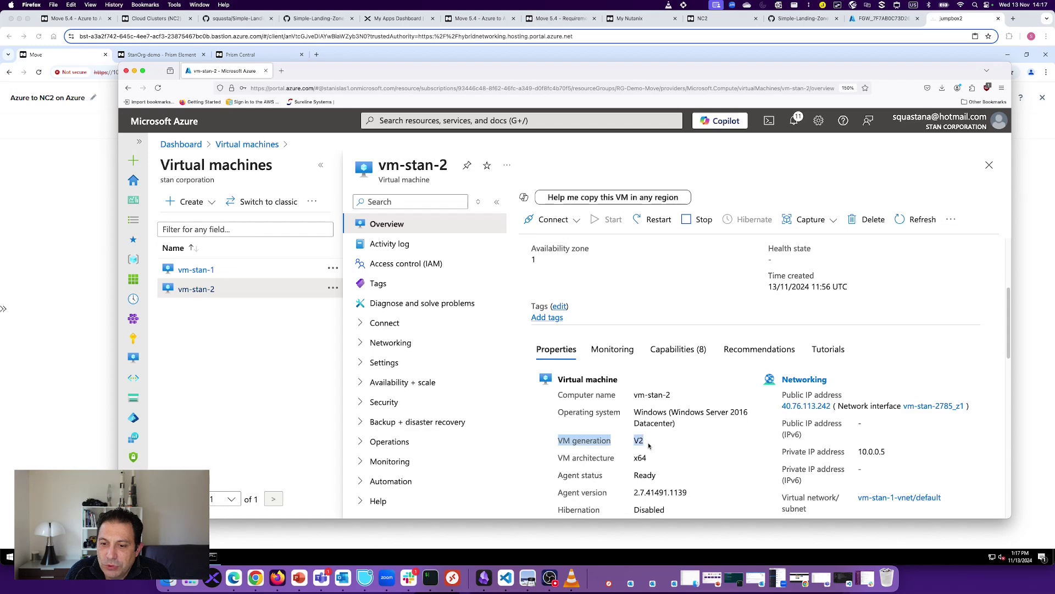
scroll(722, 444, "down", 3)
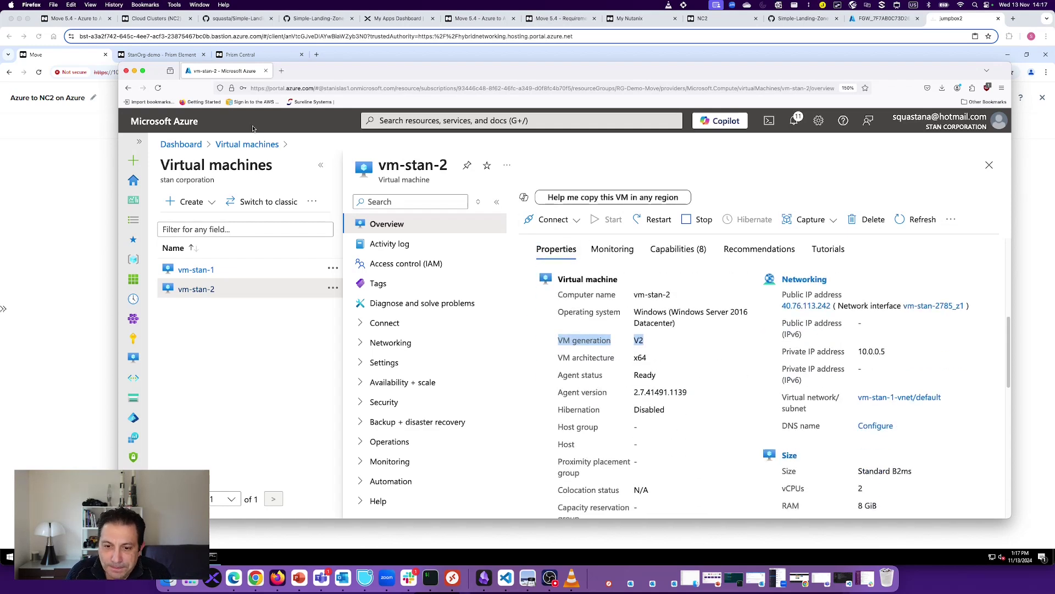
left_click(134, 72)
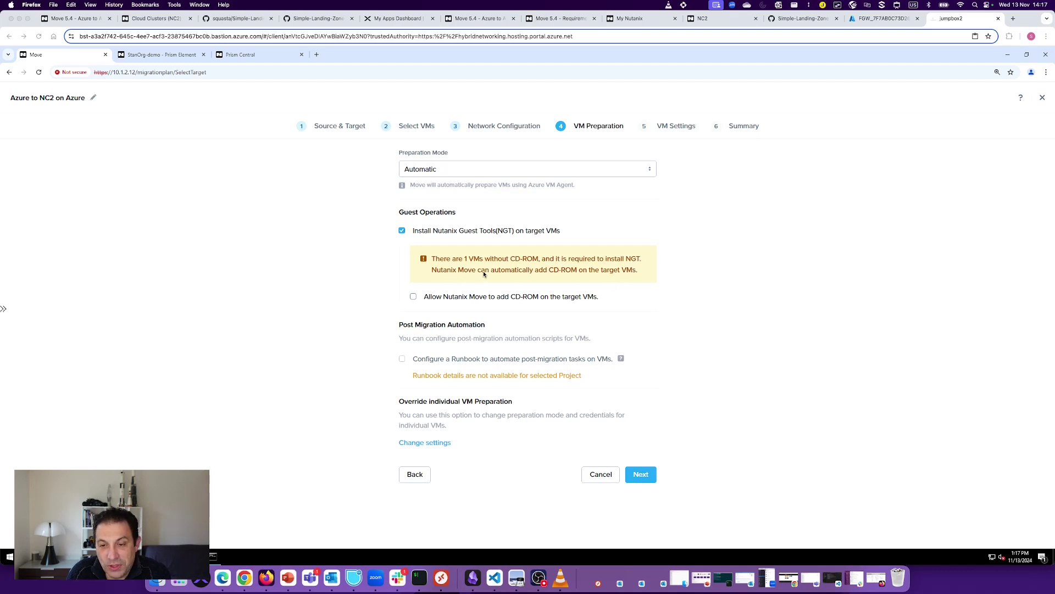
Step: Tick 'Allow Nutanix Move to add CD-ROM on the target VMs' so NGT can install
left_click(413, 297)
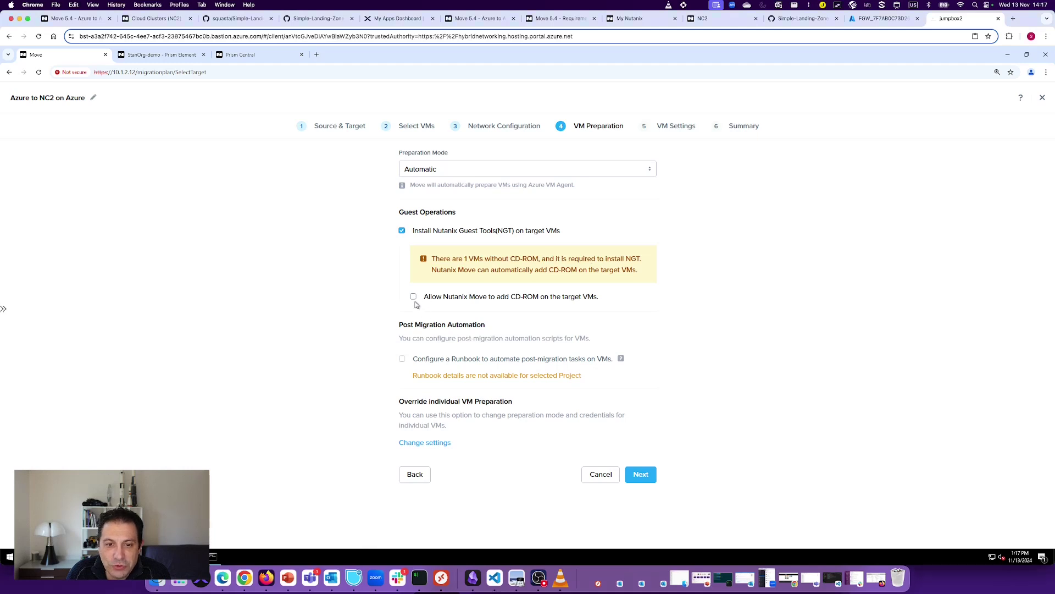
left_click(414, 297)
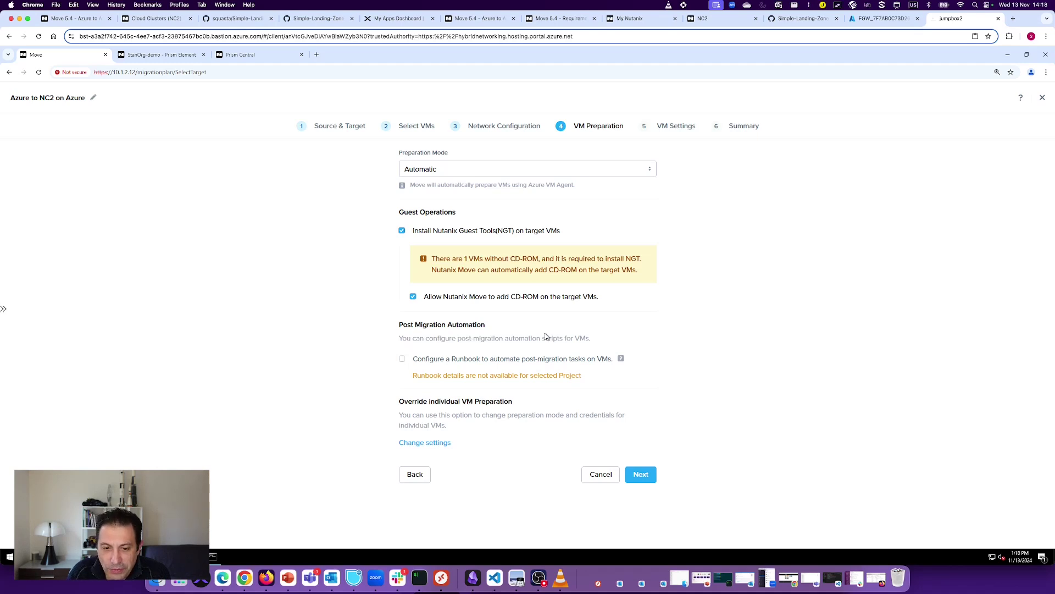
Step: Advance to VM Settings and leave the target timezone at Default
left_click(641, 478)
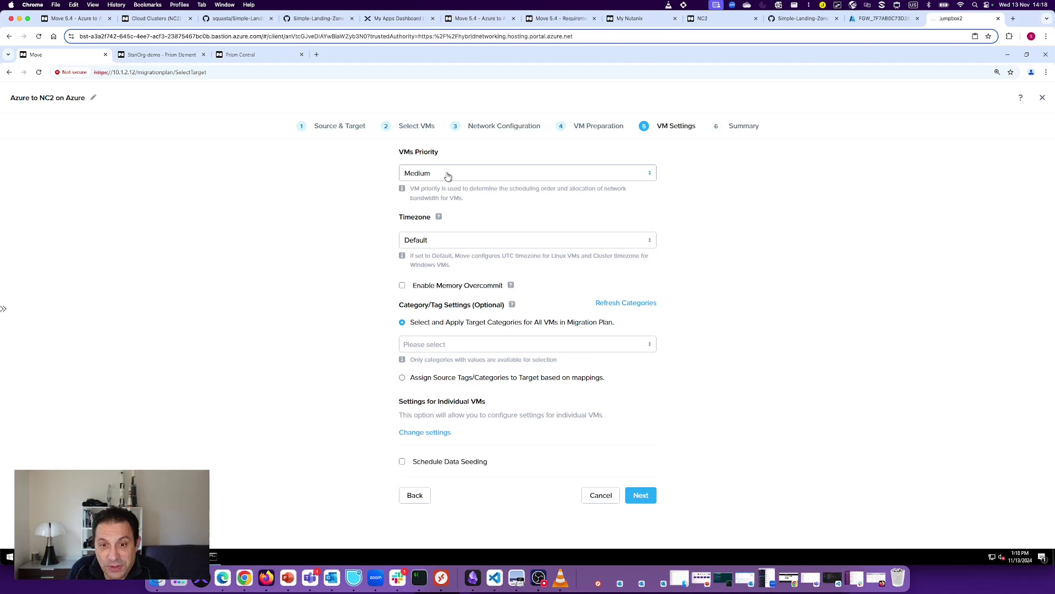
left_click(454, 243)
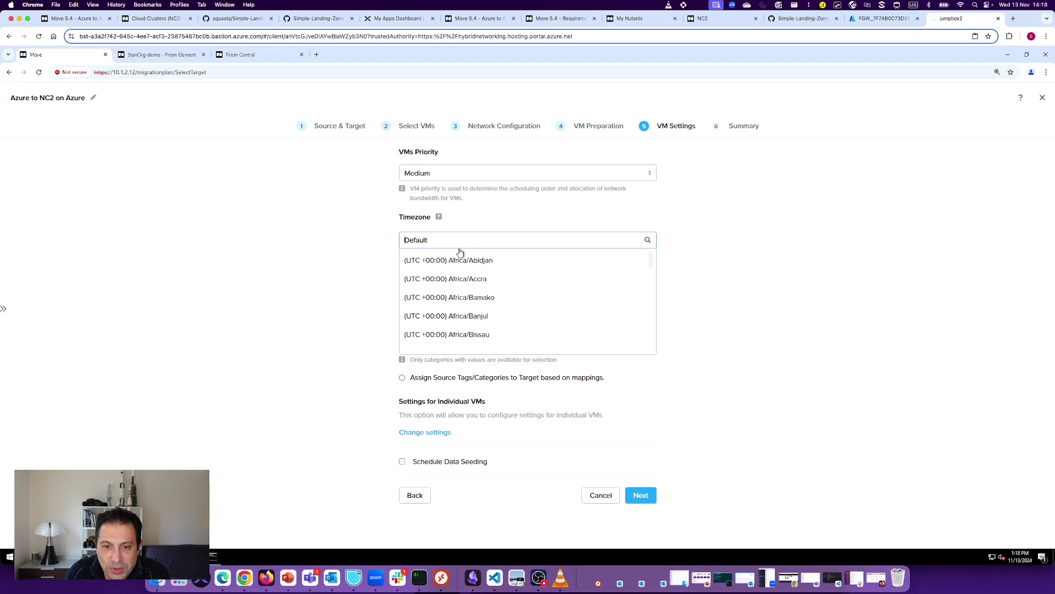
scroll(476, 303, "down", 1)
scroll(473, 314, "down", 6)
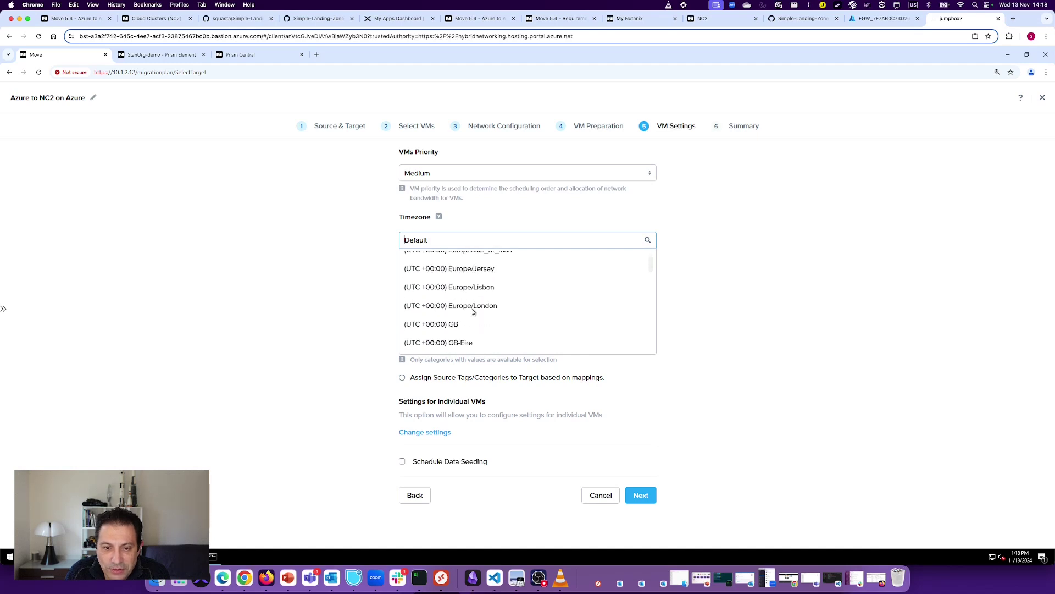
scroll(469, 332, "down", 2)
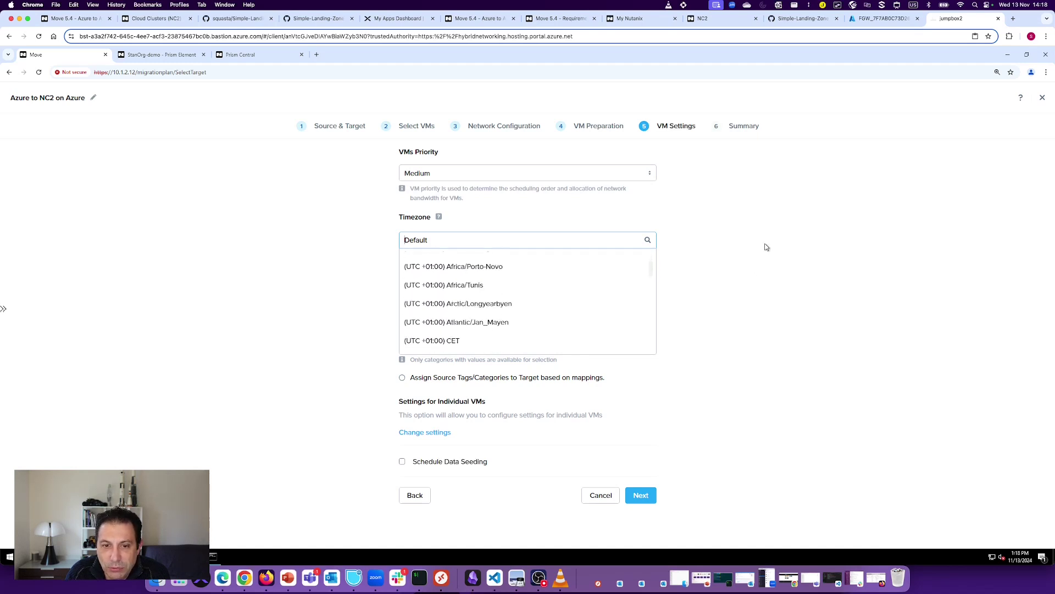
left_click(764, 243)
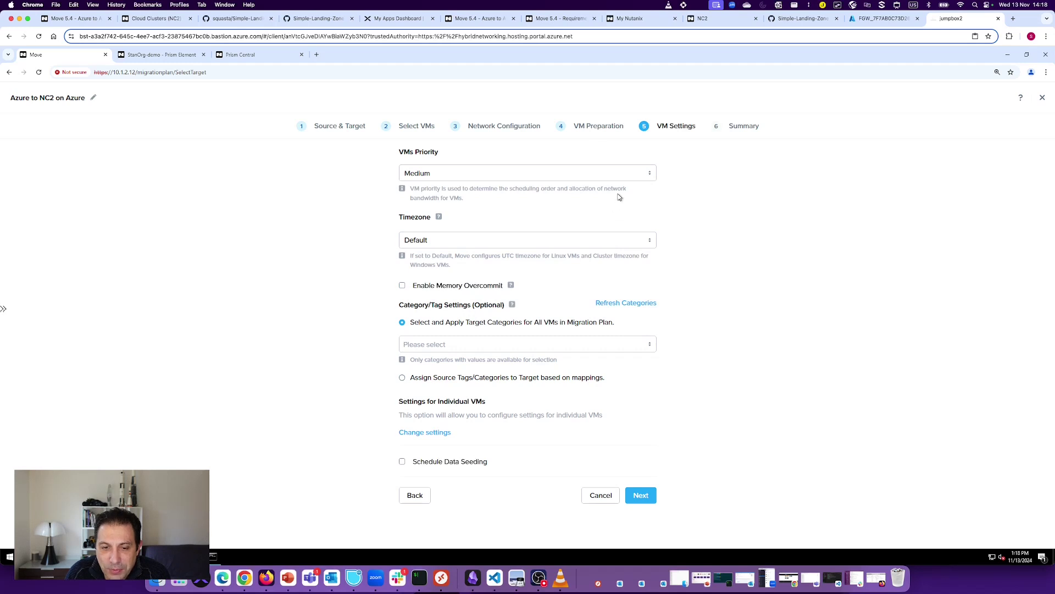
Step: Apply the Environment: Testing category to the plan's VMs
left_click(546, 350)
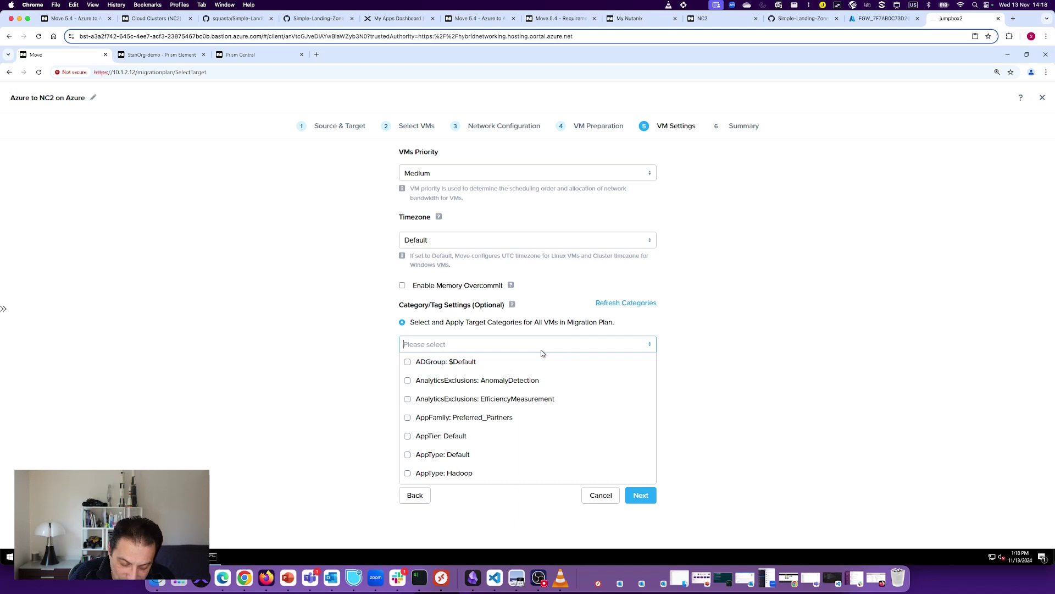
type("en")
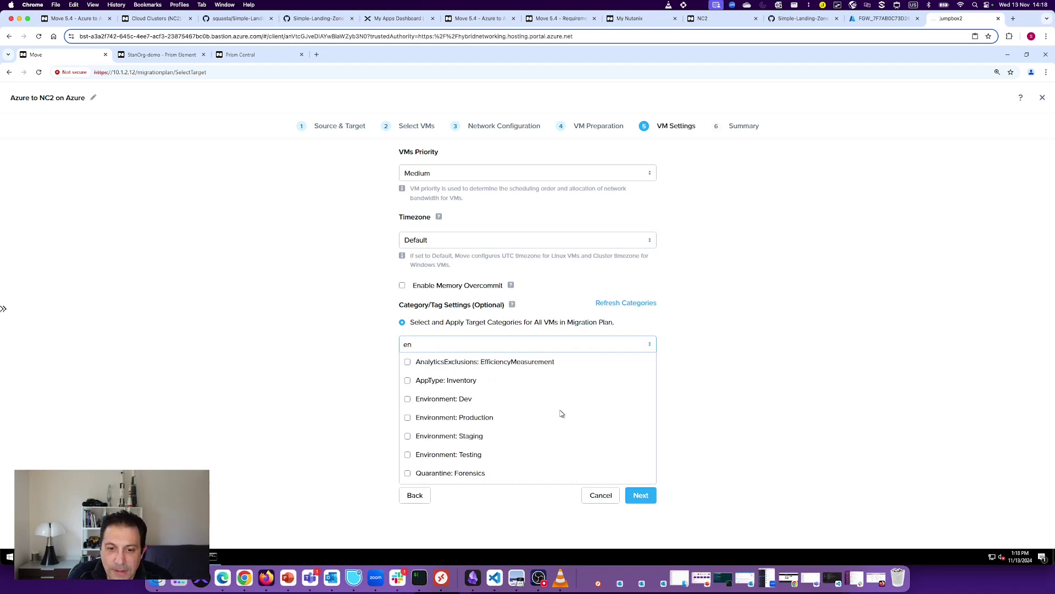
left_click(408, 455)
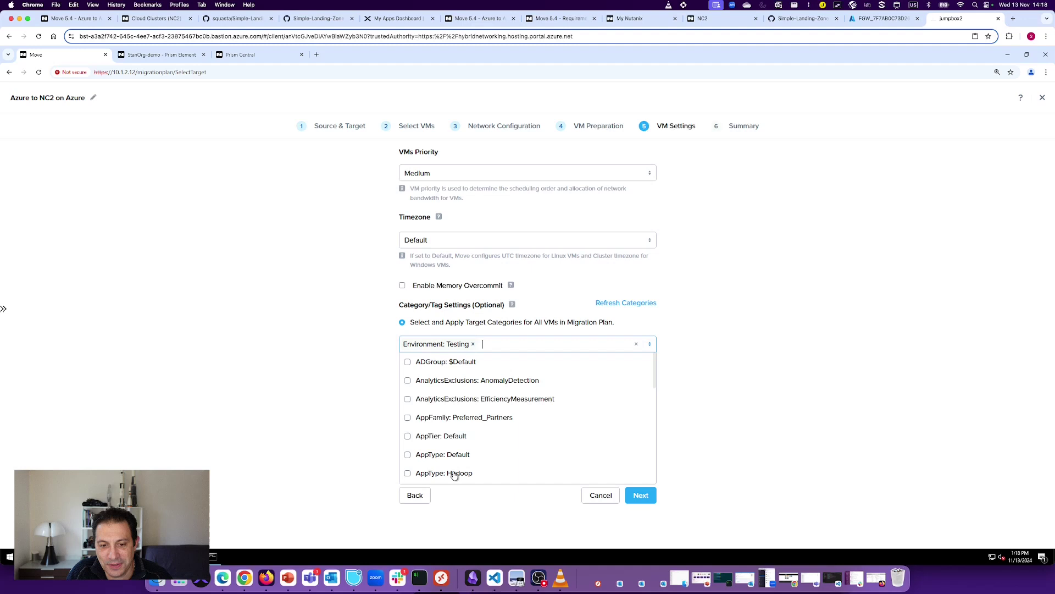
left_click(708, 382)
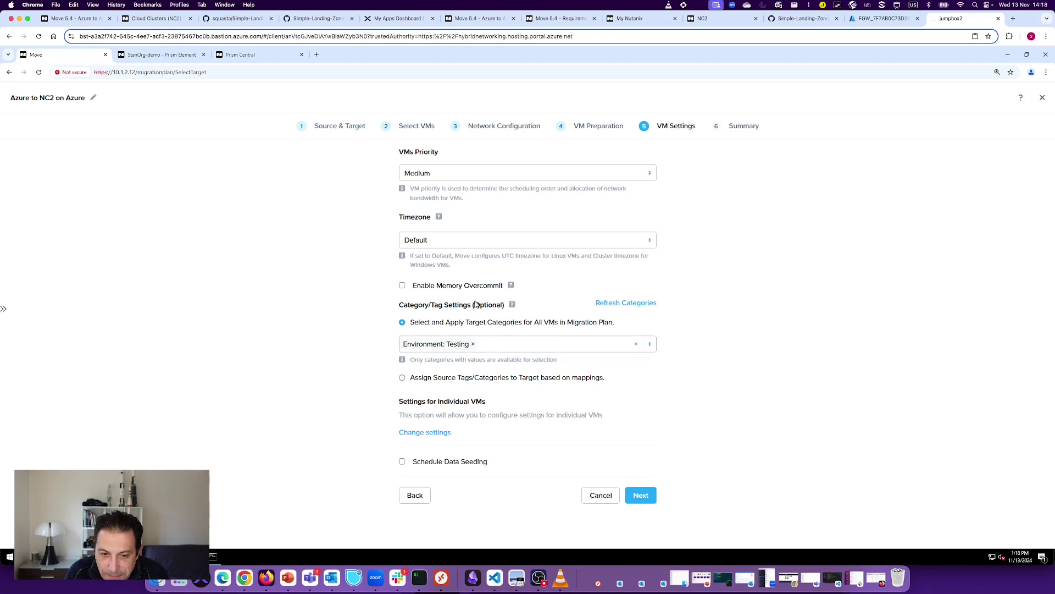
Step: From the Summary, save and start the Azure to NC2 on Azure plan
left_click(642, 497)
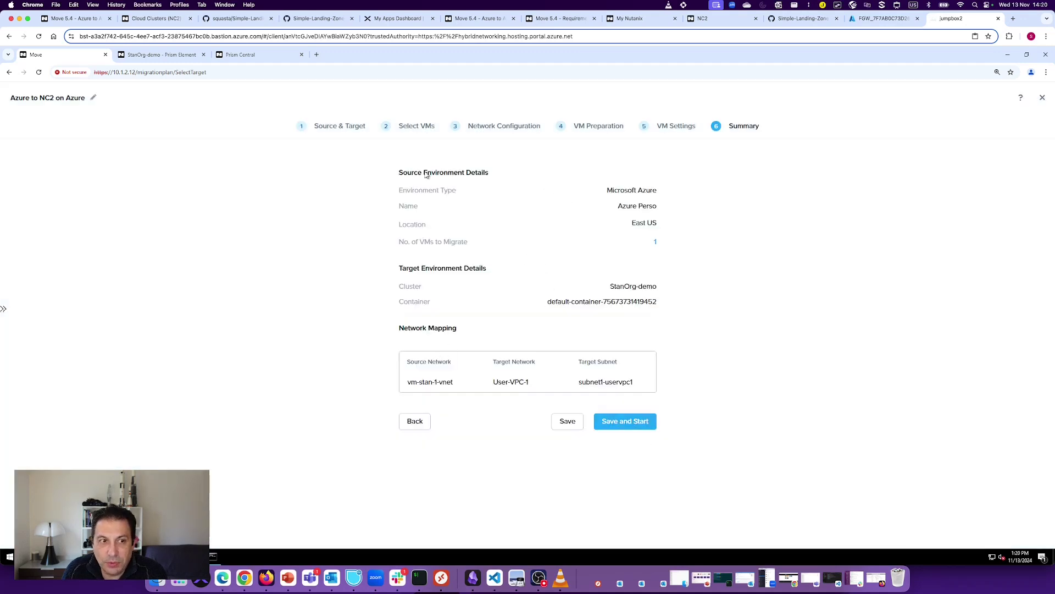
left_click(632, 422)
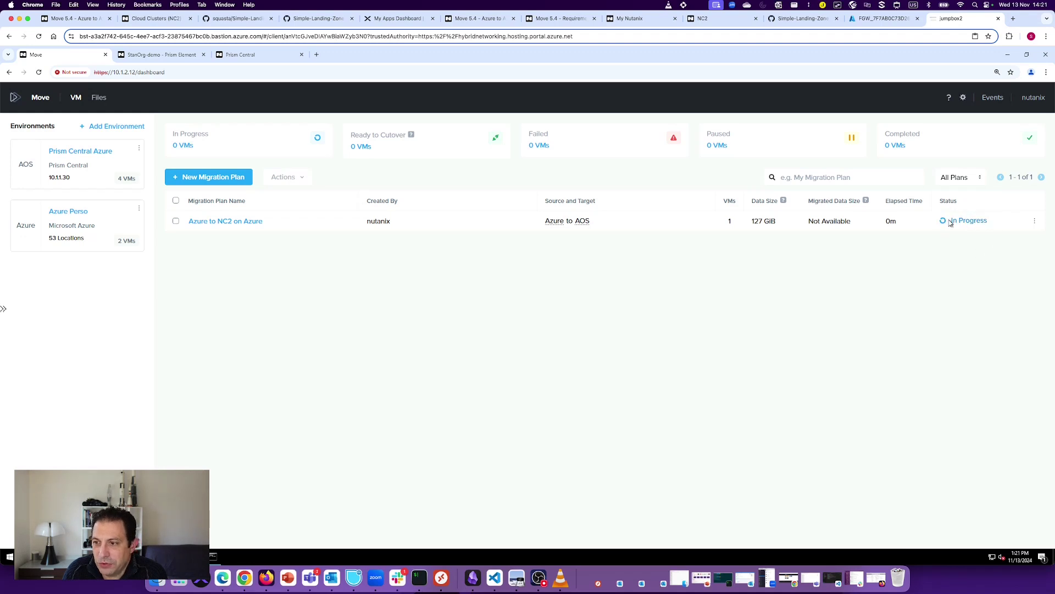
Step: Open the plan's In Progress status and select vm-stan-2 to track its migration
left_click(969, 221)
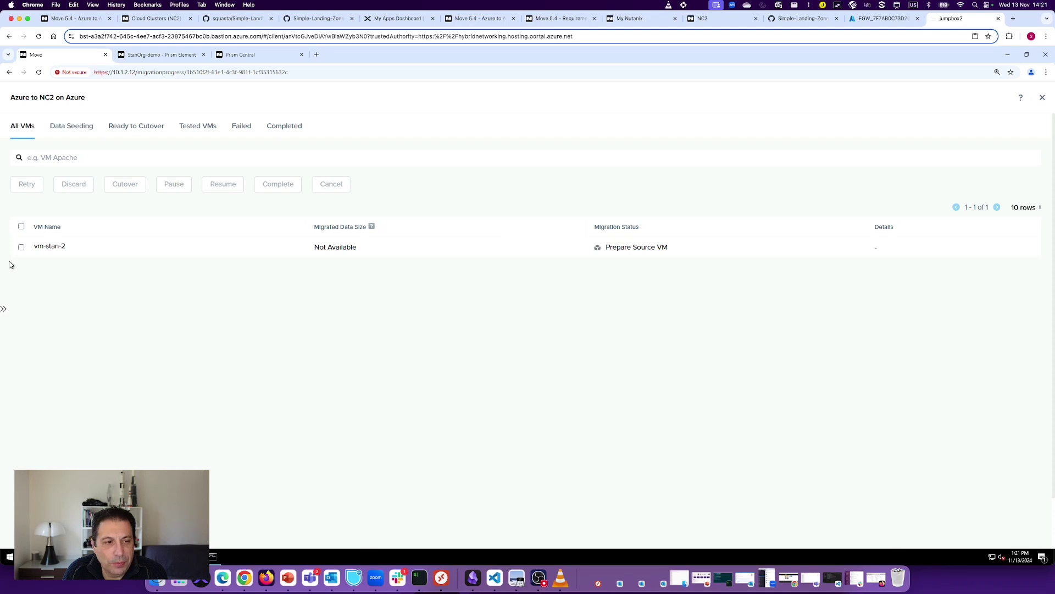
left_click(21, 248)
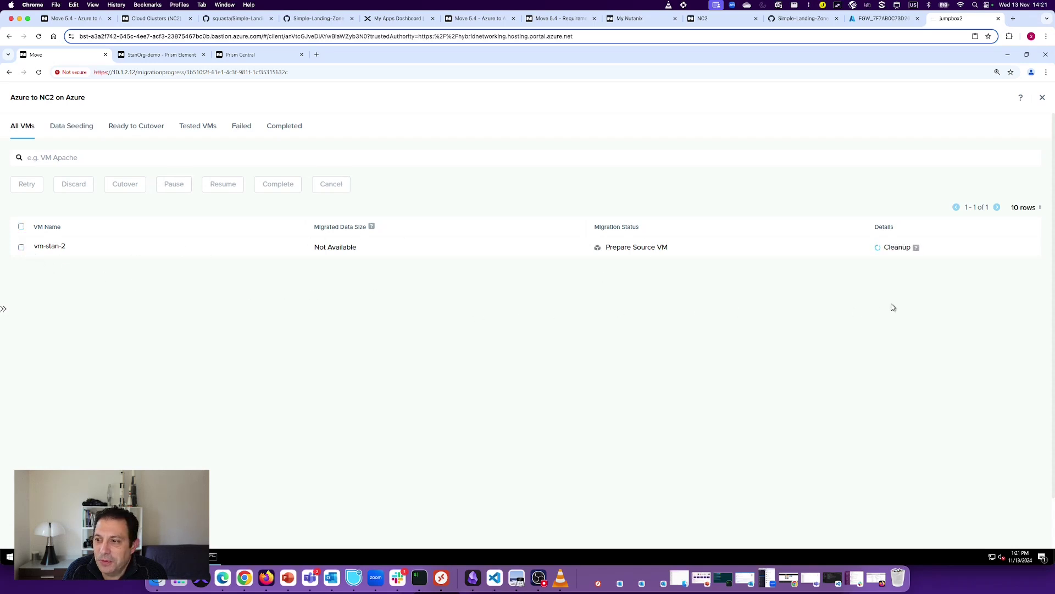
mouse_move(917, 248)
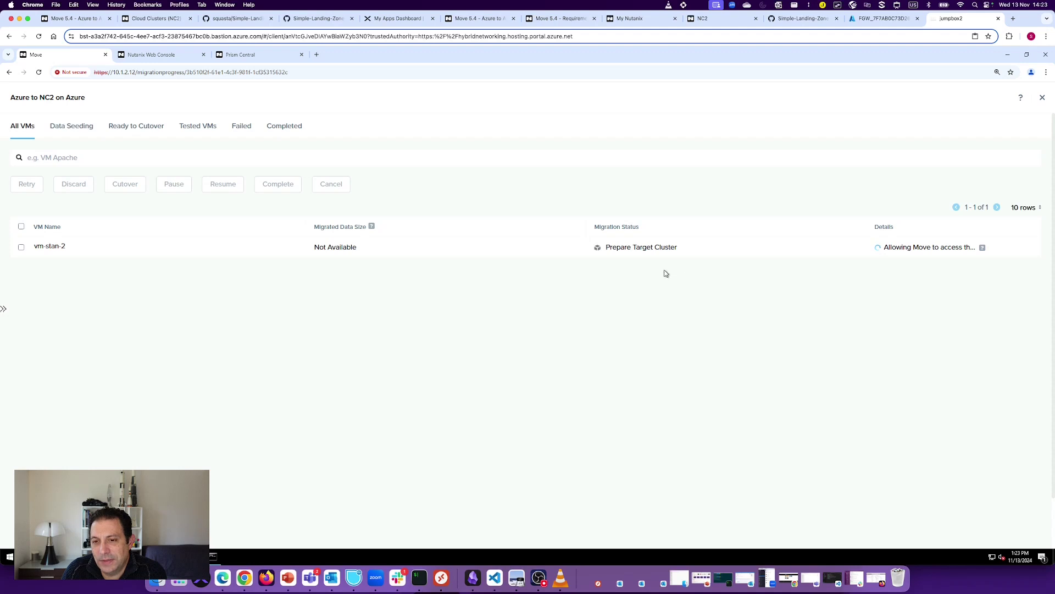
Step: Watch vm-stan-2's seeding details until it reaches Ready to Cutover at 10.38 GiB
mouse_move(983, 249)
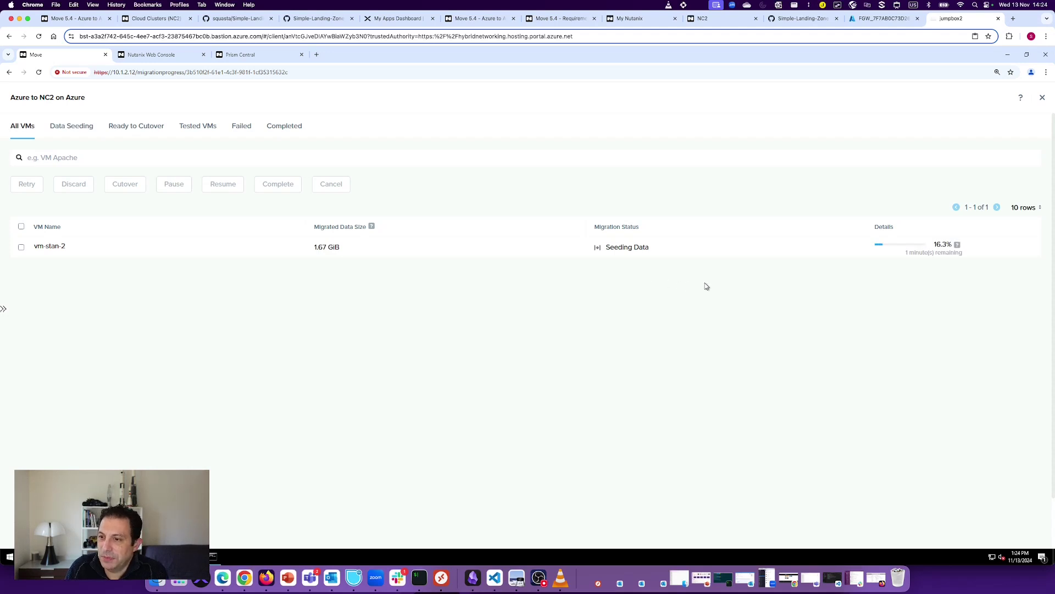
mouse_move(957, 245)
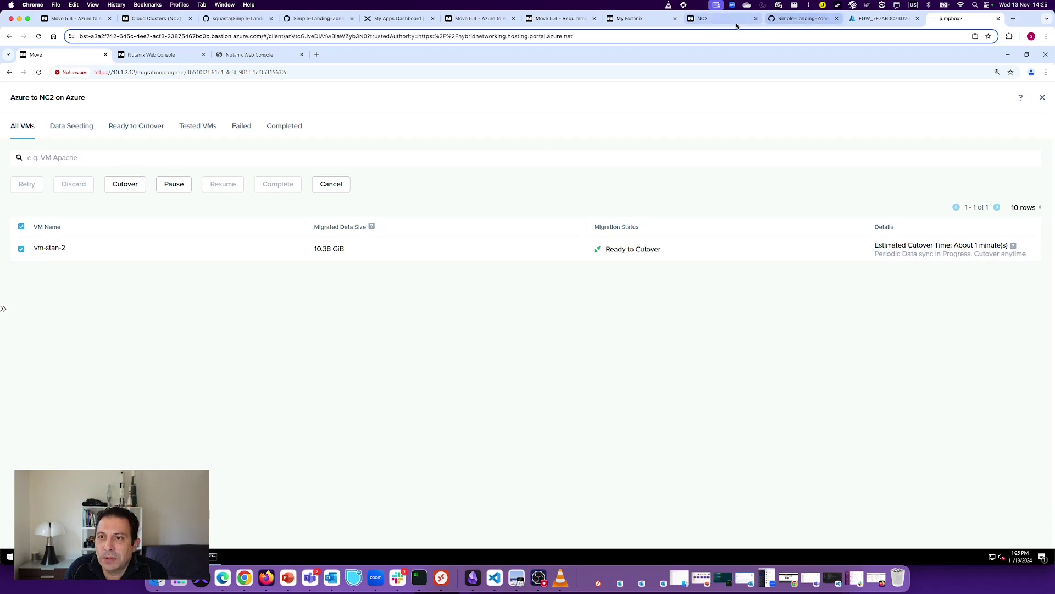
Step: Log in to Prism Element as admin and show the VM table with four VMs
left_click(159, 55)
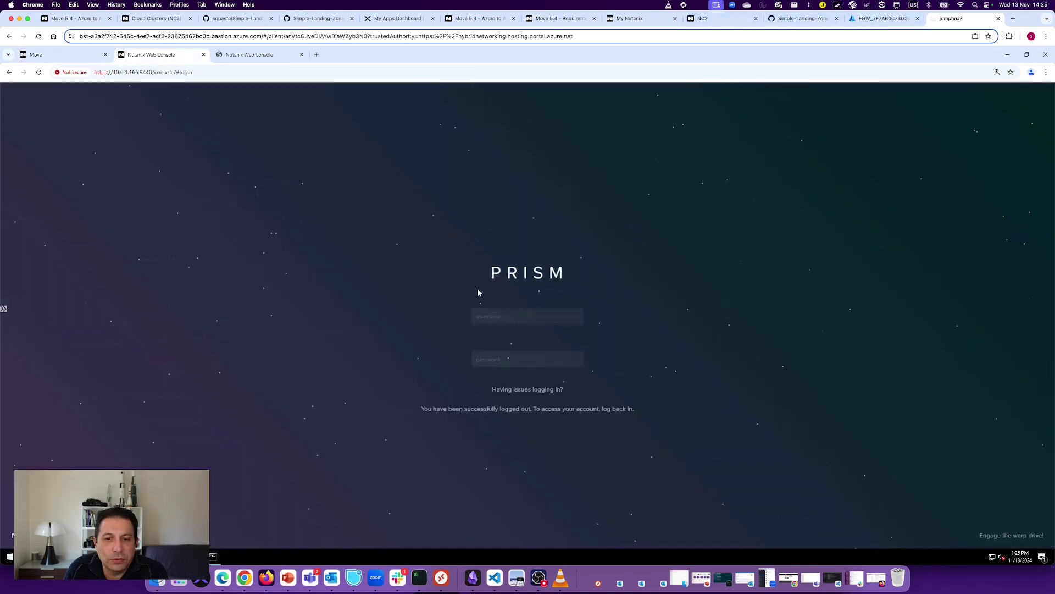
type("admin")
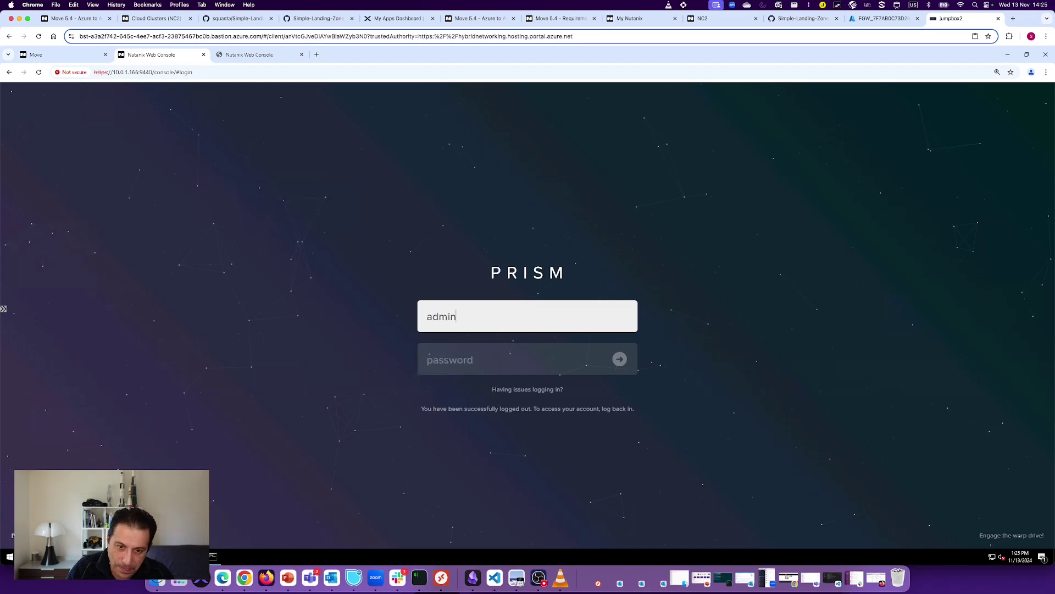
key("Tab")
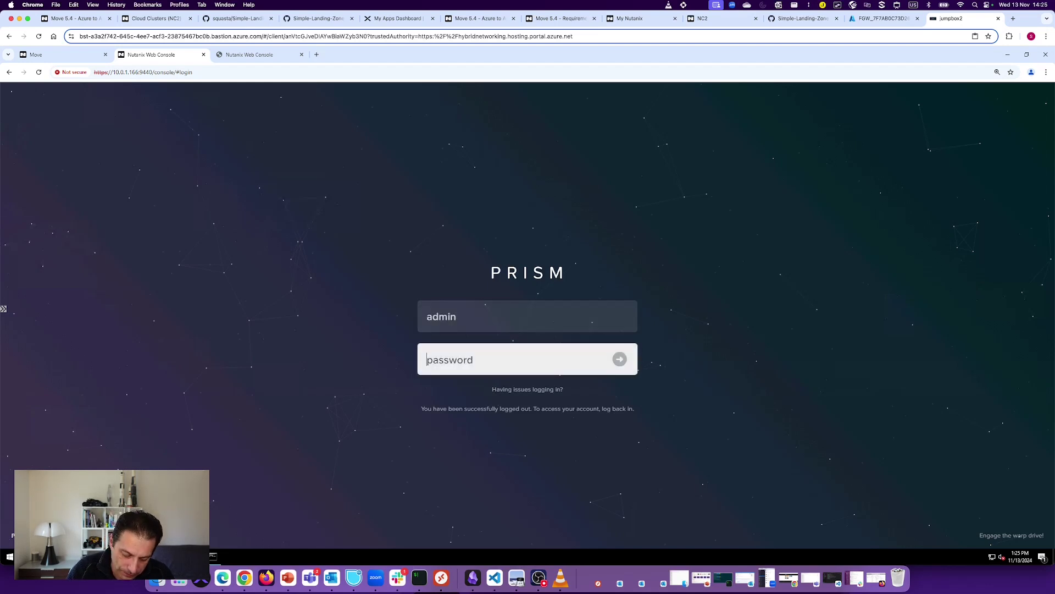
type("••••••••••")
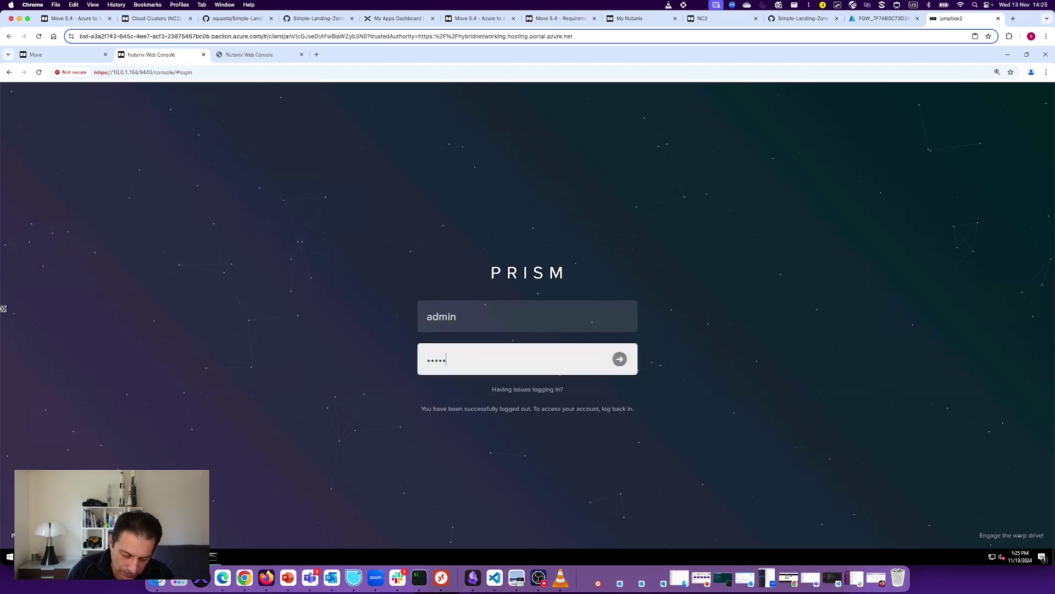
type("••")
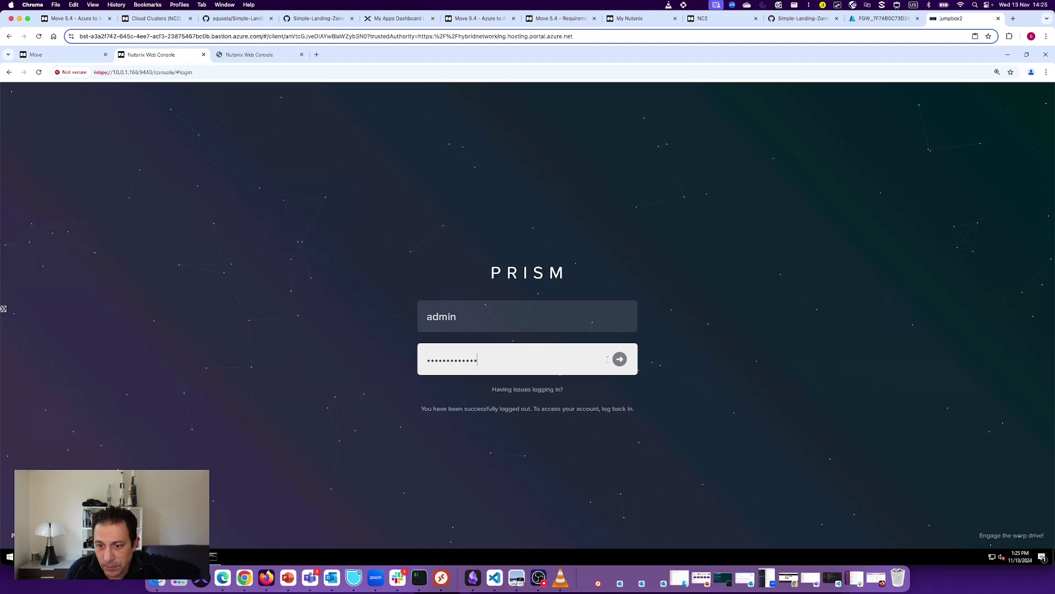
key("Return")
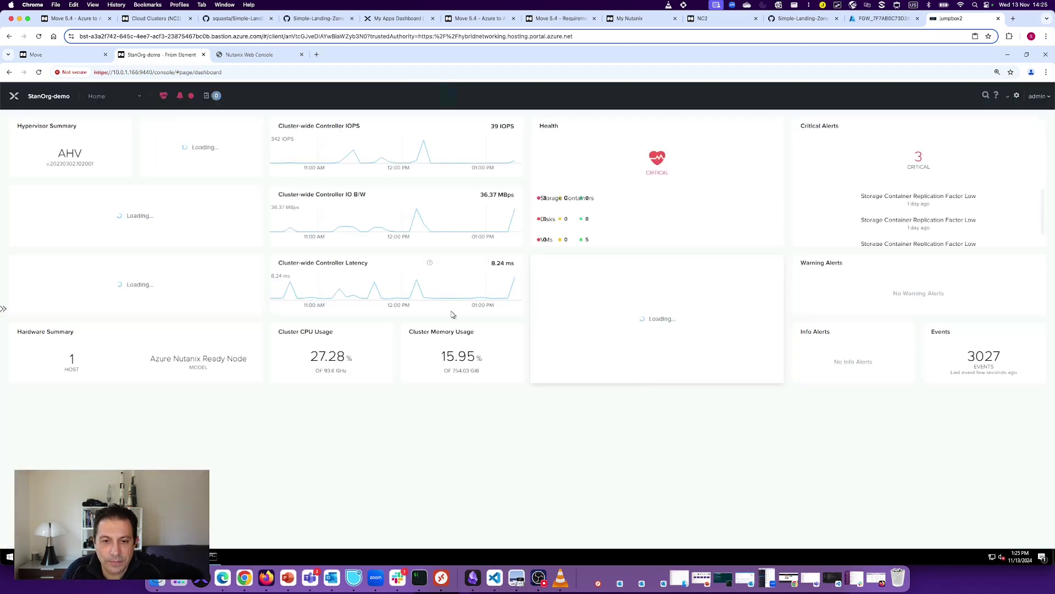
left_click(114, 100)
left_click(93, 147)
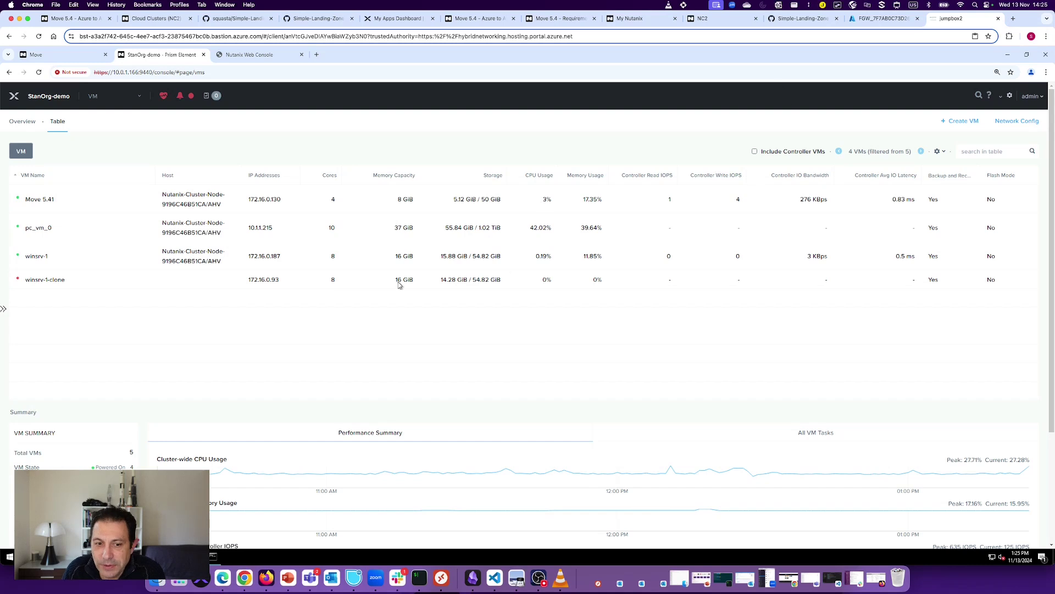
Step: Sign in to Prism Central, review its four VMs, and return to Move's progress page
left_click(248, 63)
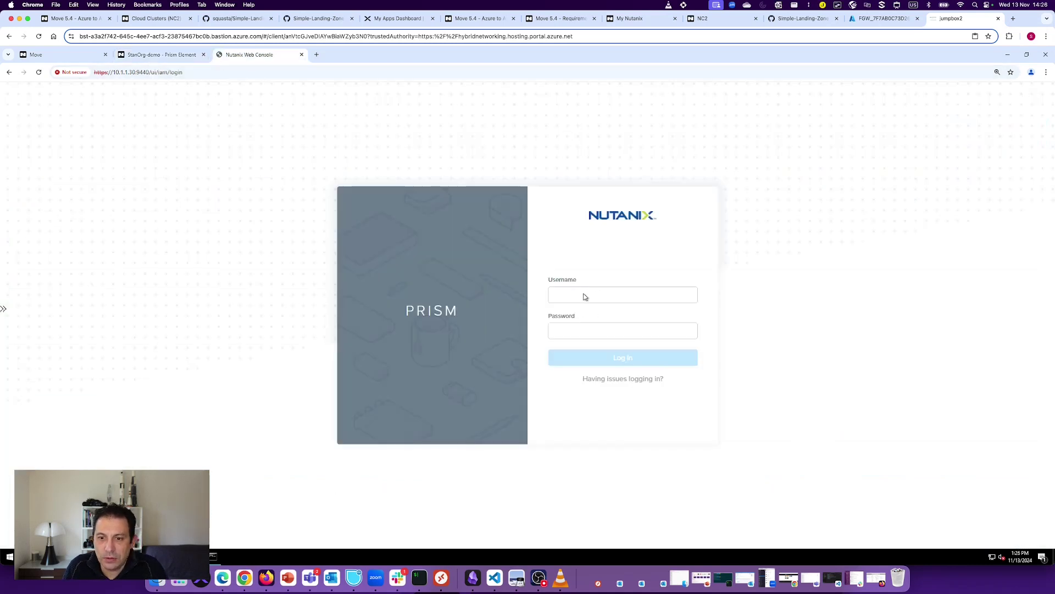
left_click(585, 294)
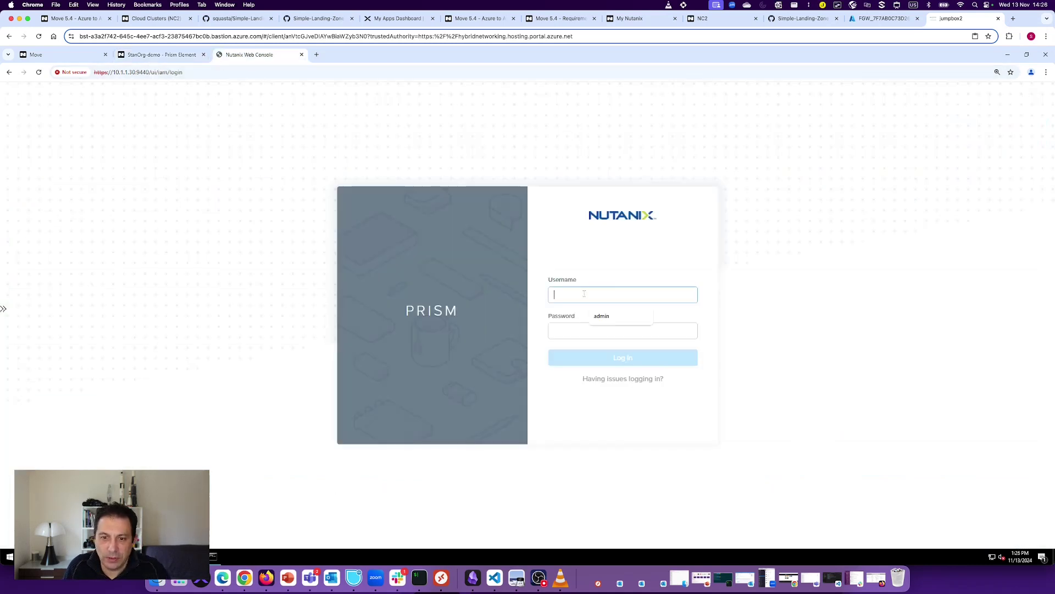
left_click(619, 315)
left_click(589, 333)
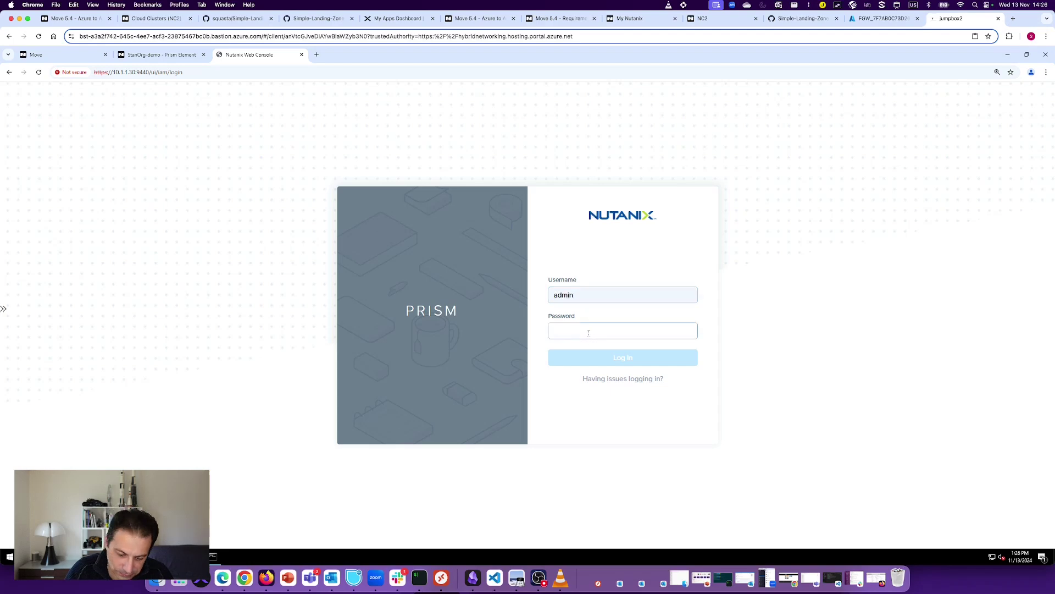
type("•••••••••")
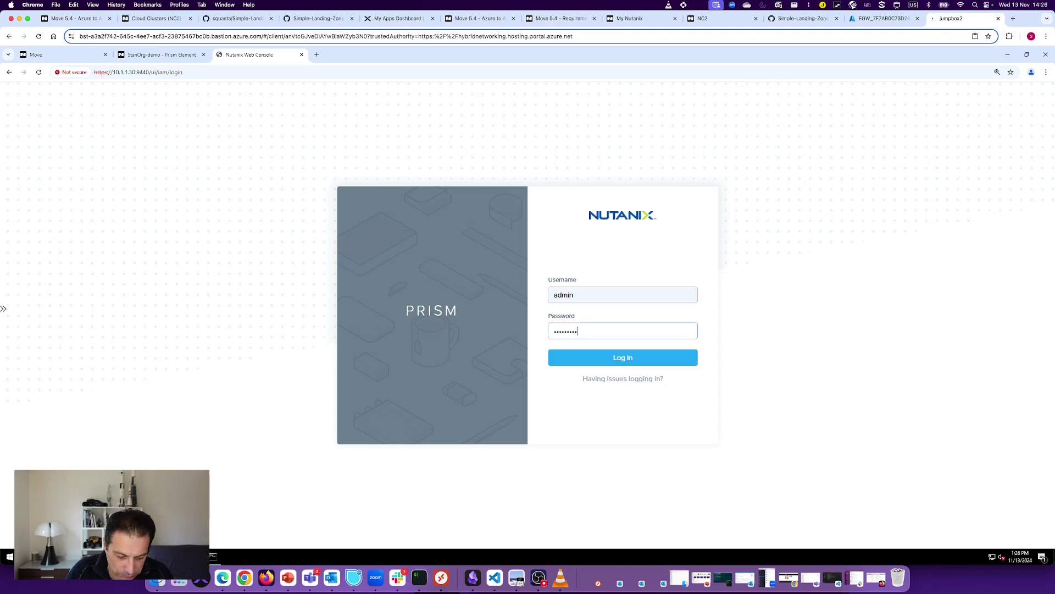
key("ctrl+a")
key("BackSpace")
key("ctrl+v")
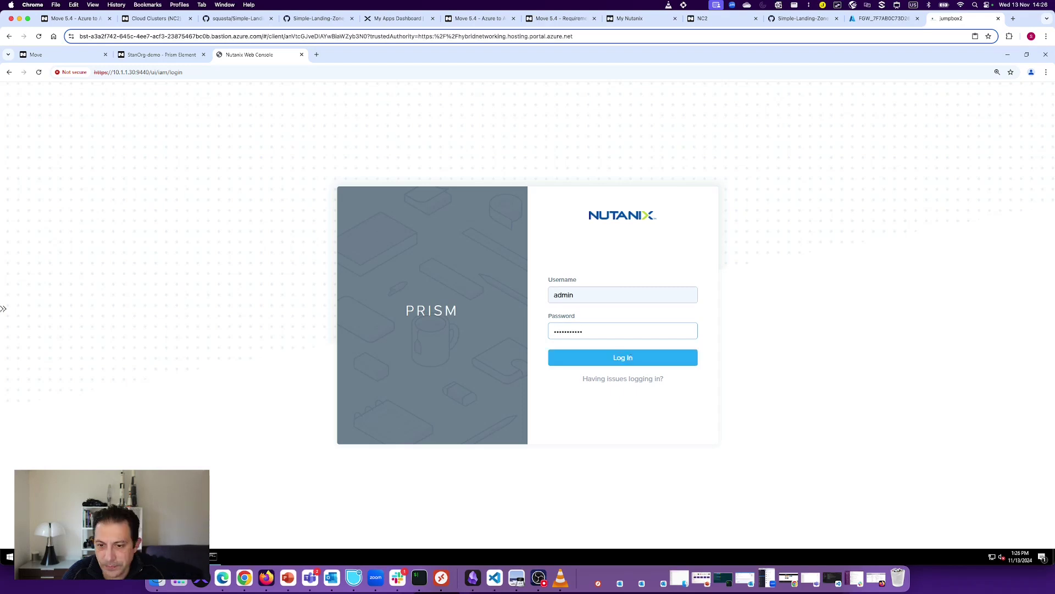
left_click(627, 359)
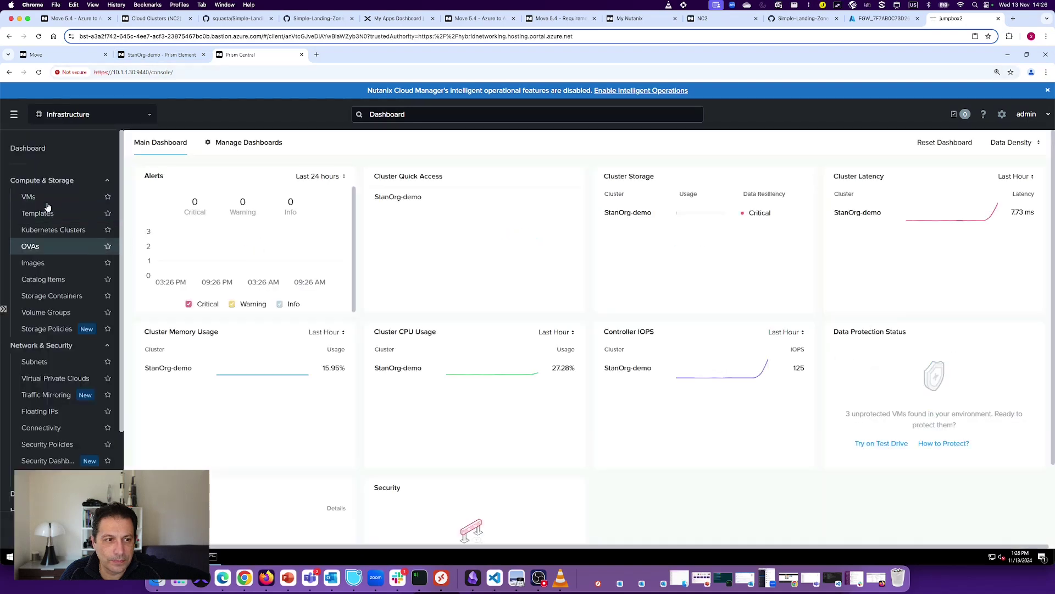
left_click(48, 199)
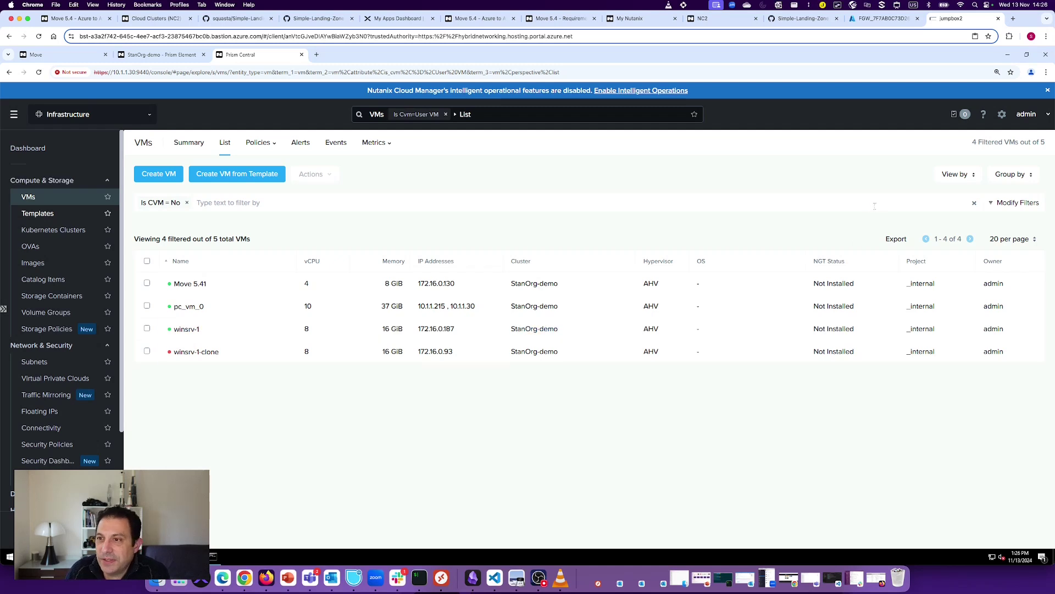
left_click(60, 54)
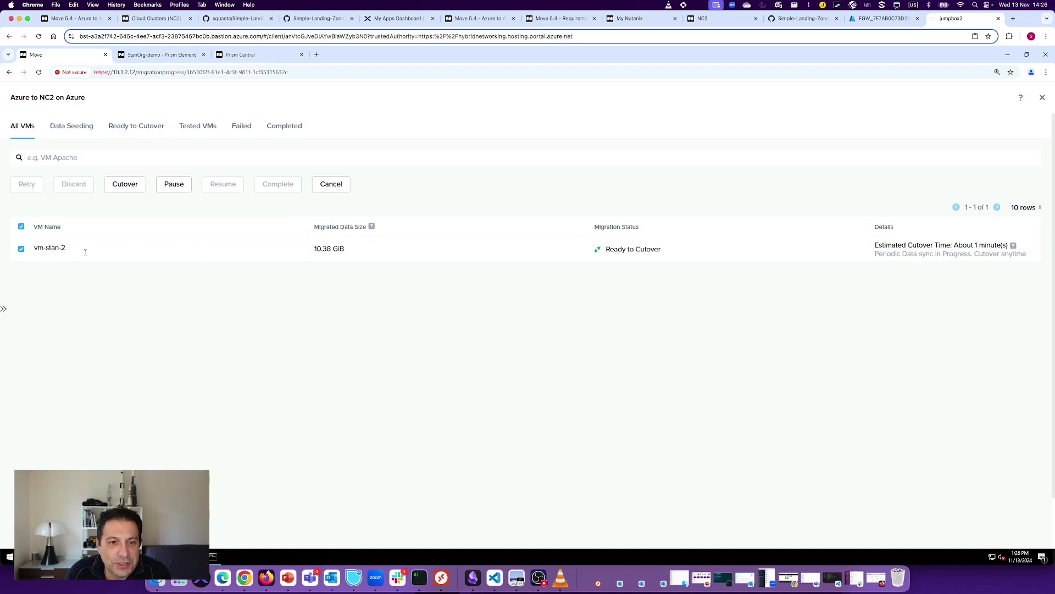
Step: Start the cutover of vm-stan-2, raising the warning that the source VM will shut down
left_click(132, 186)
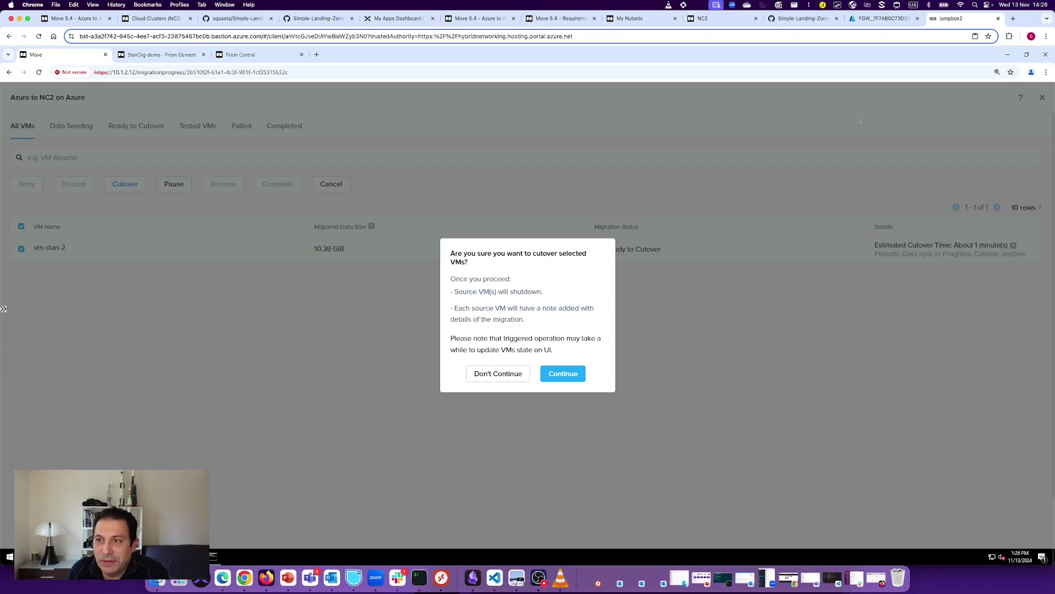
key("super+Tab")
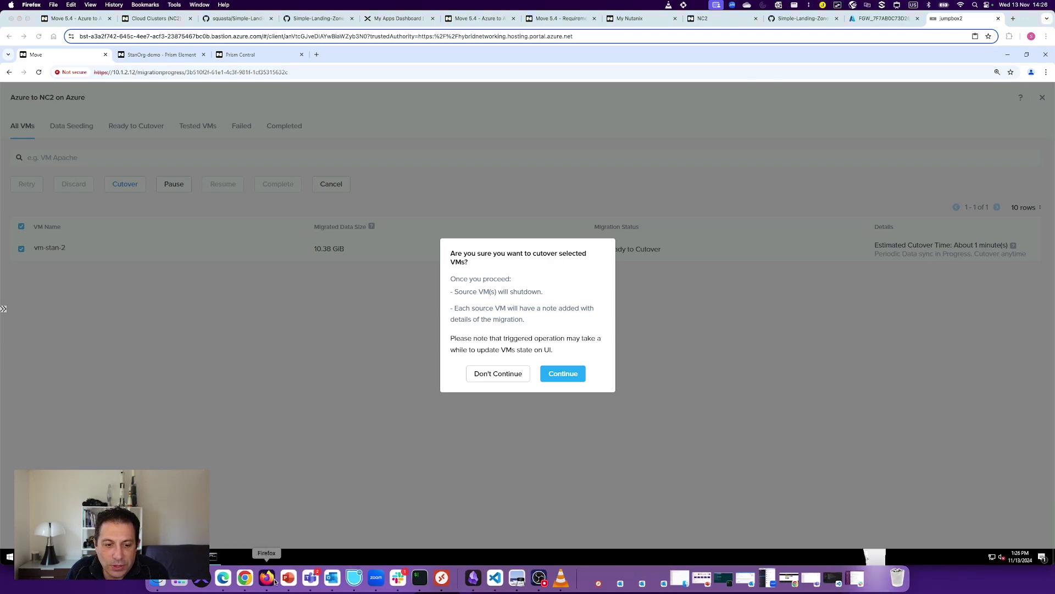
Step: Confirm in the Azure portal that vm-stan-2 is still Running, then minimize the portal
left_click(745, 344)
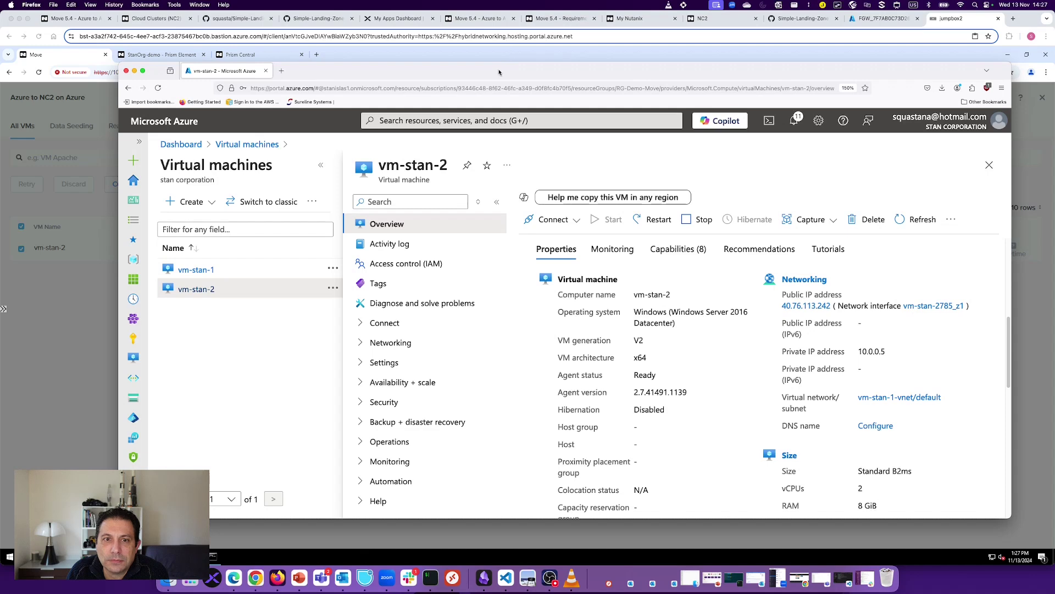
left_click_drag(500, 71, 476, 52)
scroll(695, 343, "down", 1)
scroll(695, 343, "up", 5)
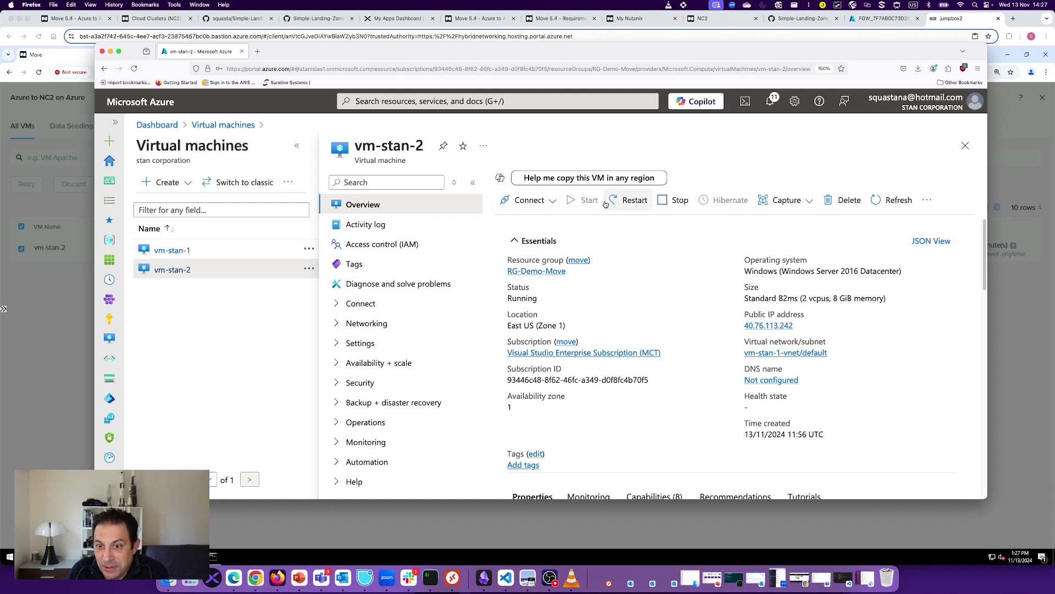
left_click(110, 52)
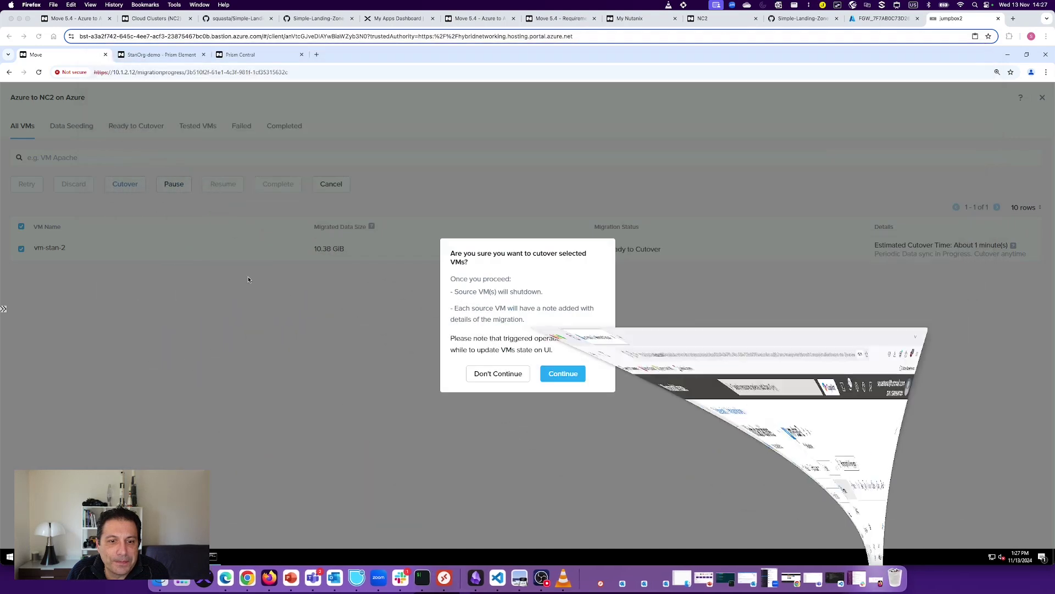
Step: Confirm the vm-stan-2 cutover and let it progress to Source VM Cleanup
left_click(571, 377)
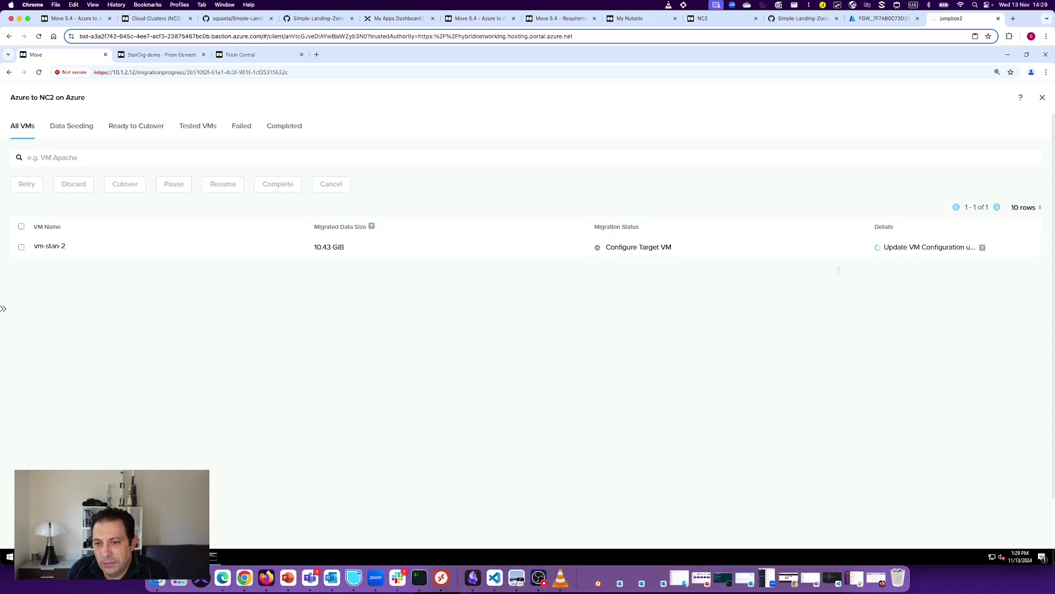
mouse_move(982, 249)
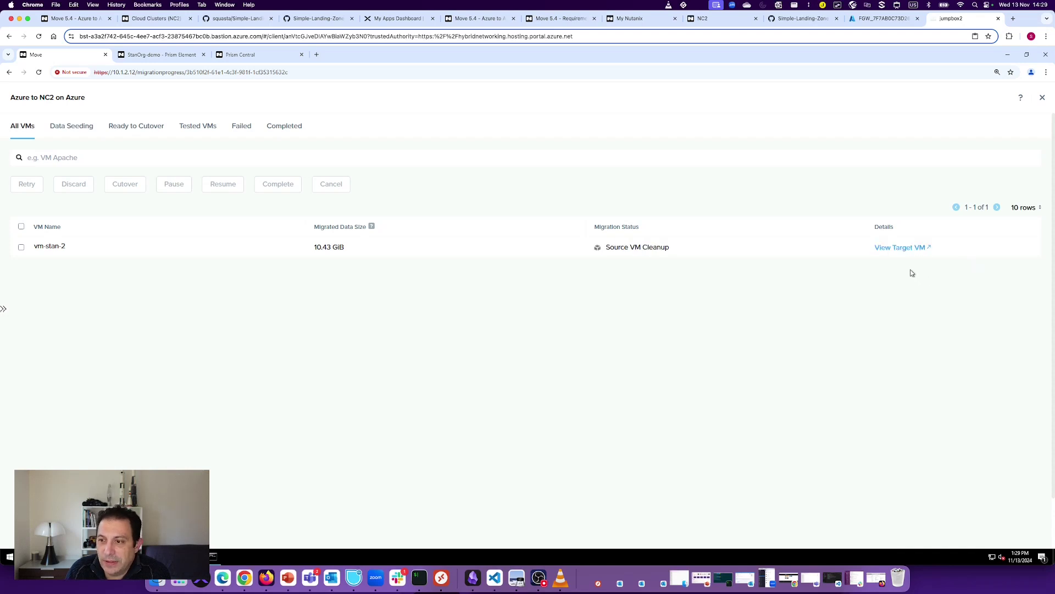
Step: Select vm-stan-2 (172.16.0.181) in Prism's VM table, then return to its Azure portal overview
left_click(891, 249)
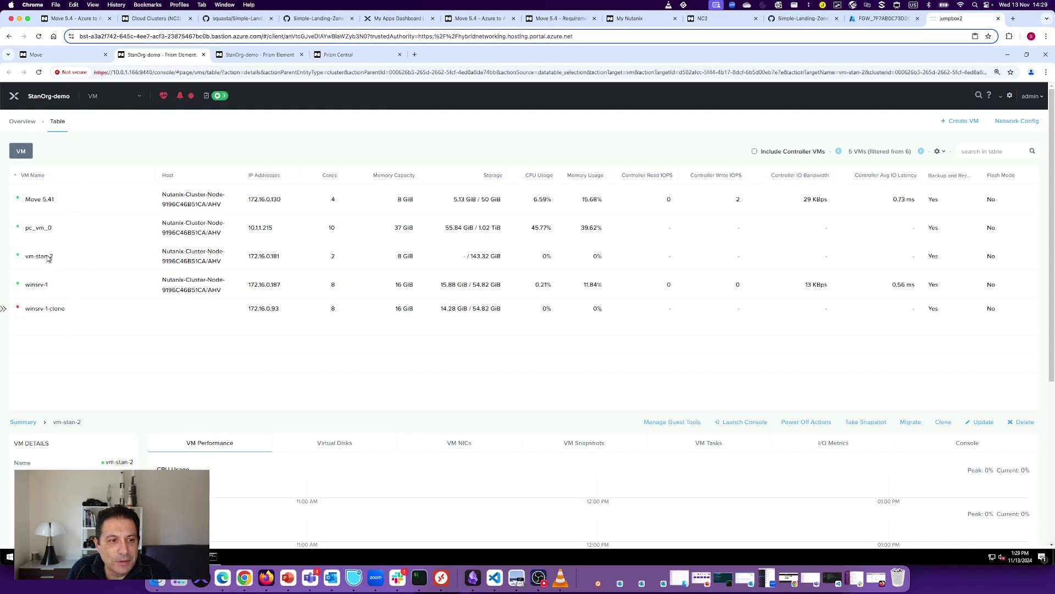
left_click(101, 256)
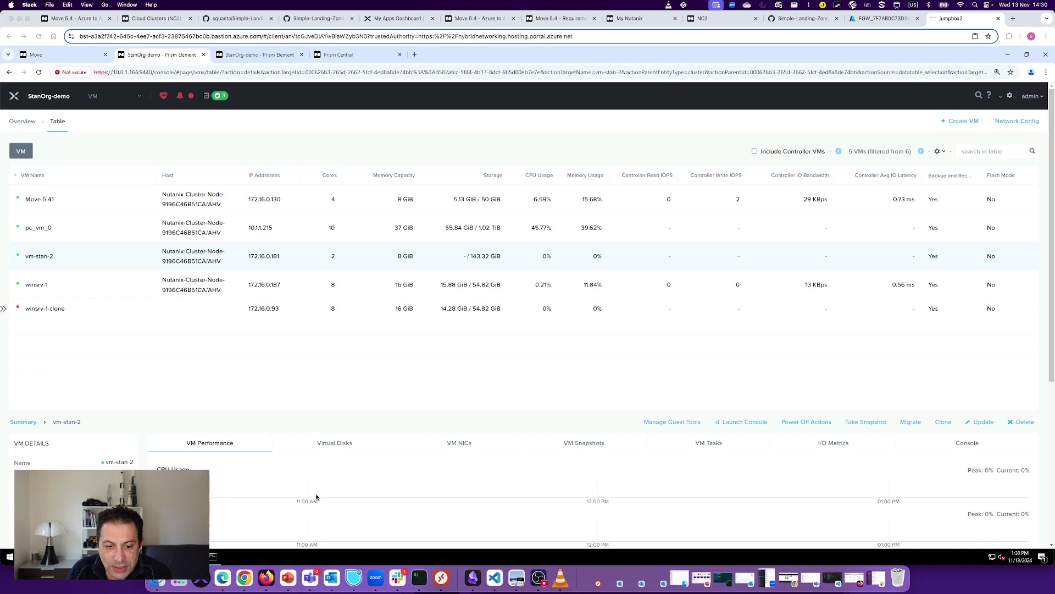
left_click(282, 575)
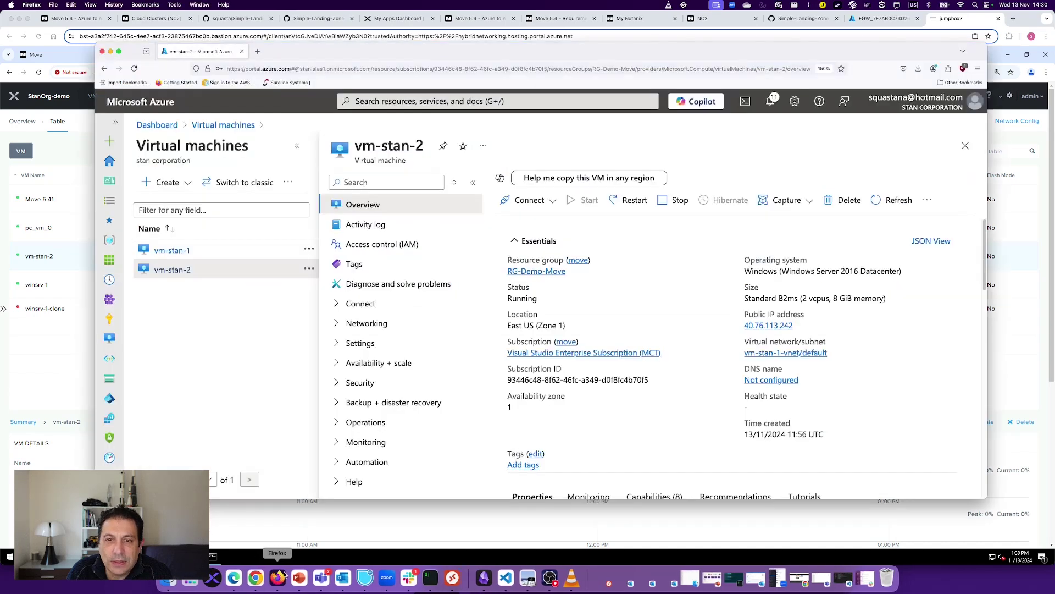
Step: Refresh Azure's vm-stan-2 overview to show Stopped, expand its Nutanix-Move migration tag, then return to Prism
left_click(891, 204)
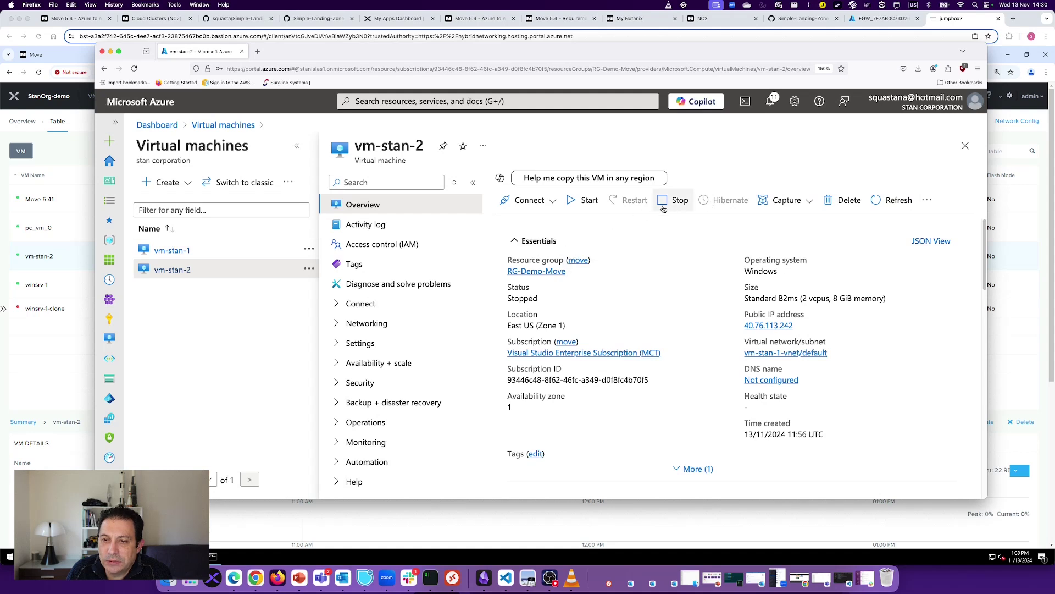
scroll(844, 241, "down", 1)
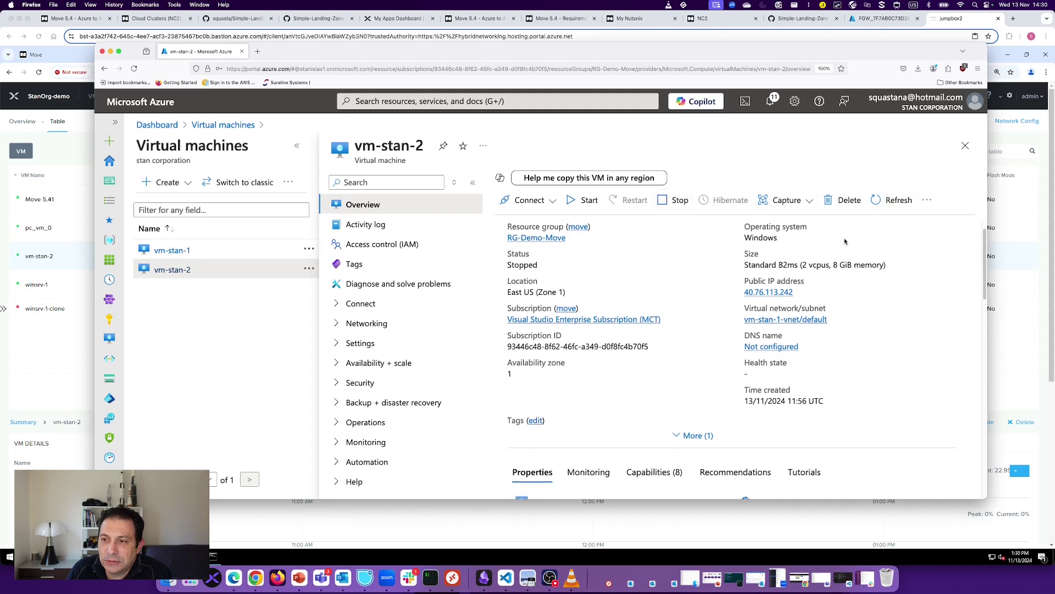
scroll(757, 281, "down", 1)
left_click(687, 403)
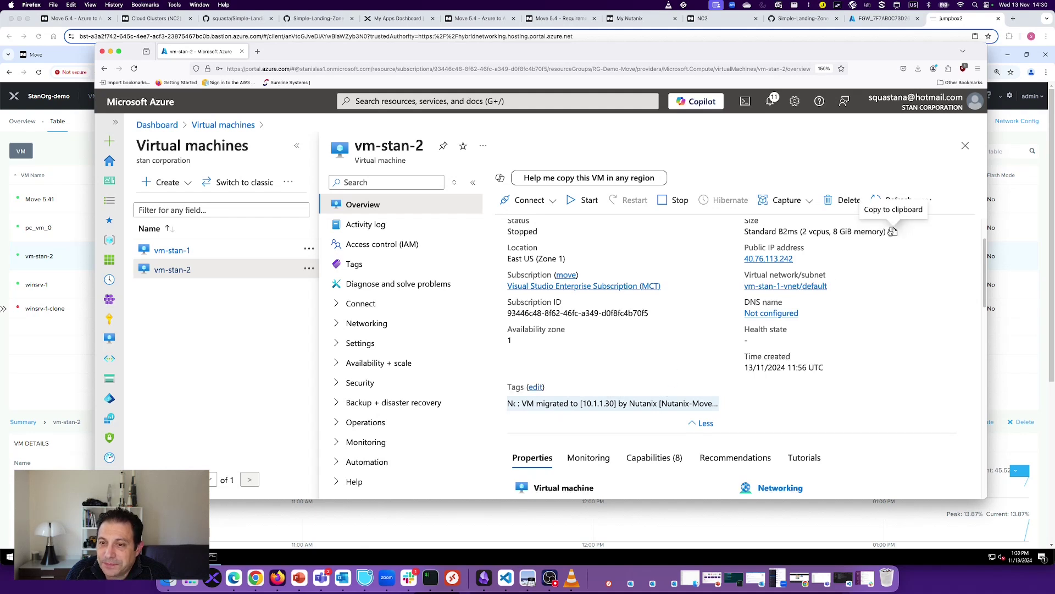
left_click(878, 200)
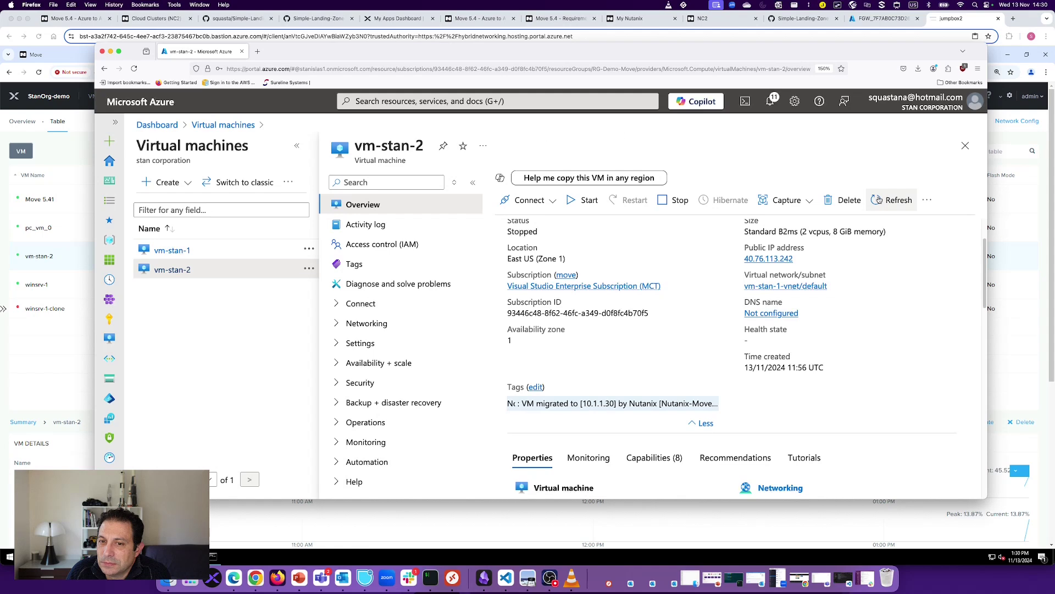
left_click(111, 52)
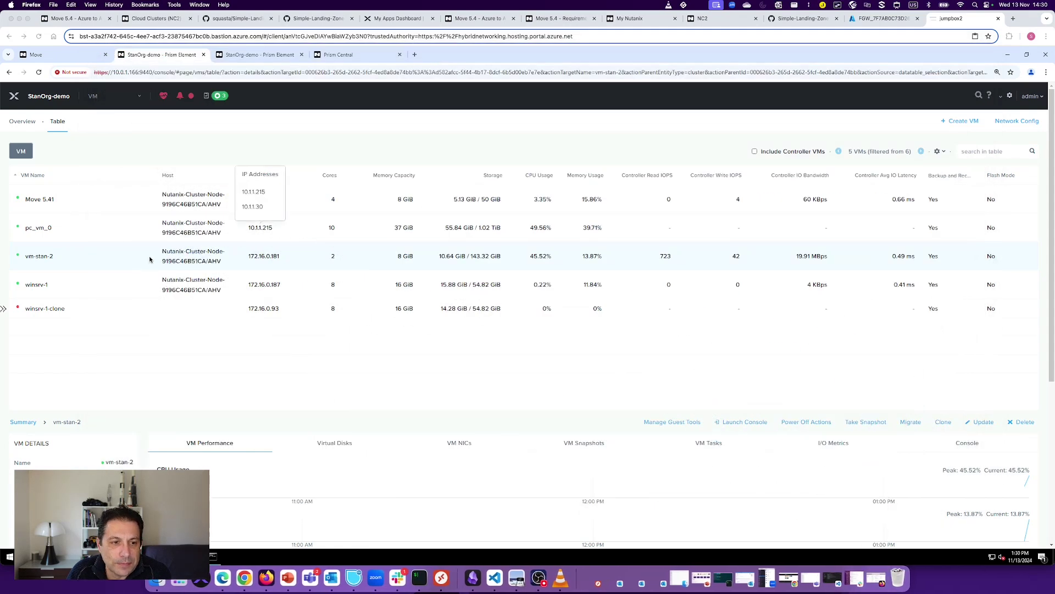
Step: Launch vm-stan-2's console from its actions menu and maximize it to the Windows lock screen
right_click(149, 260)
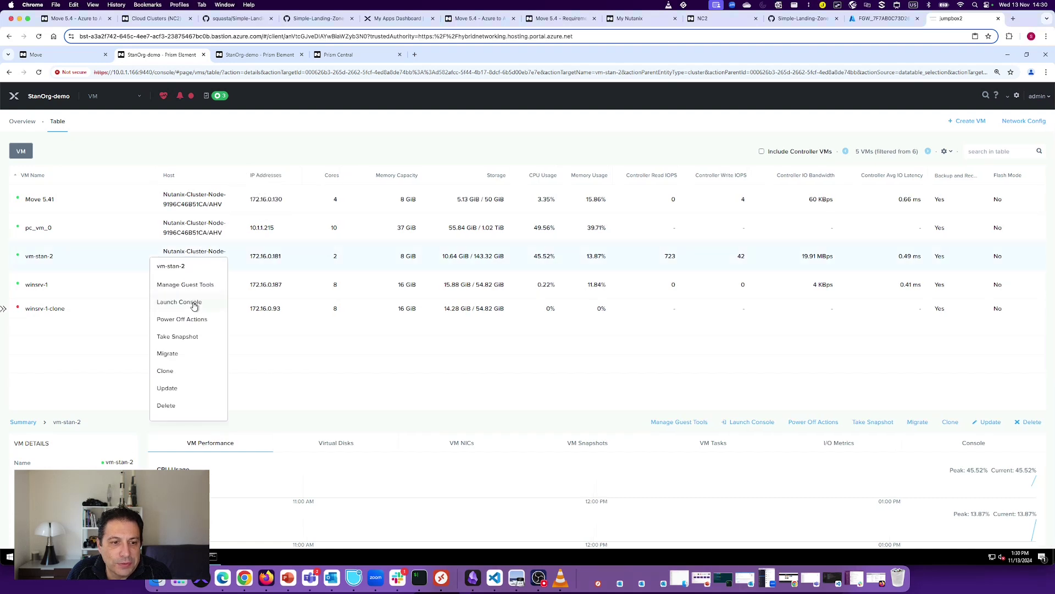
right_click(249, 256)
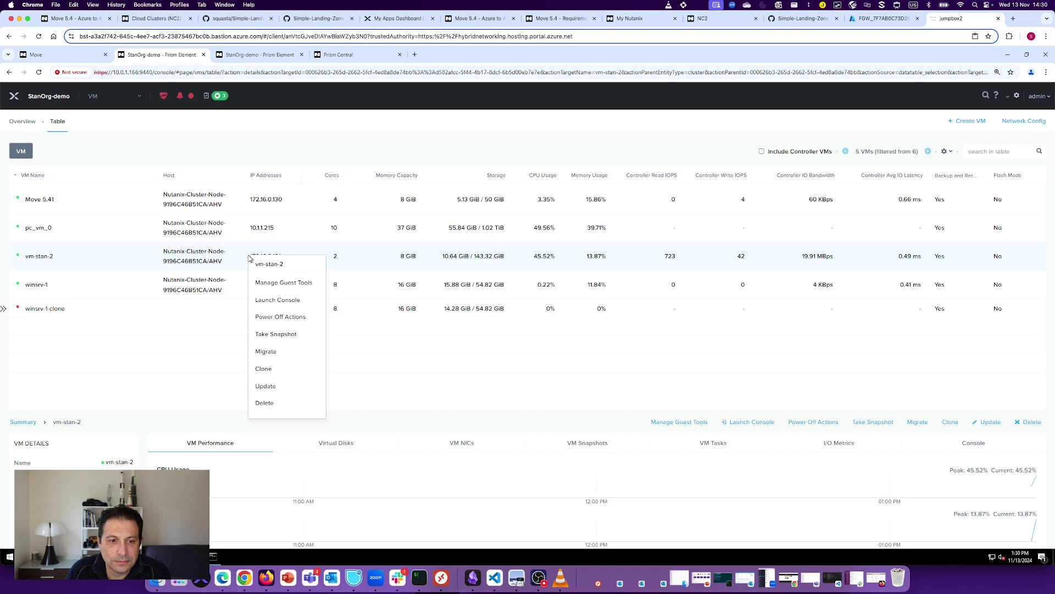
left_click(273, 304)
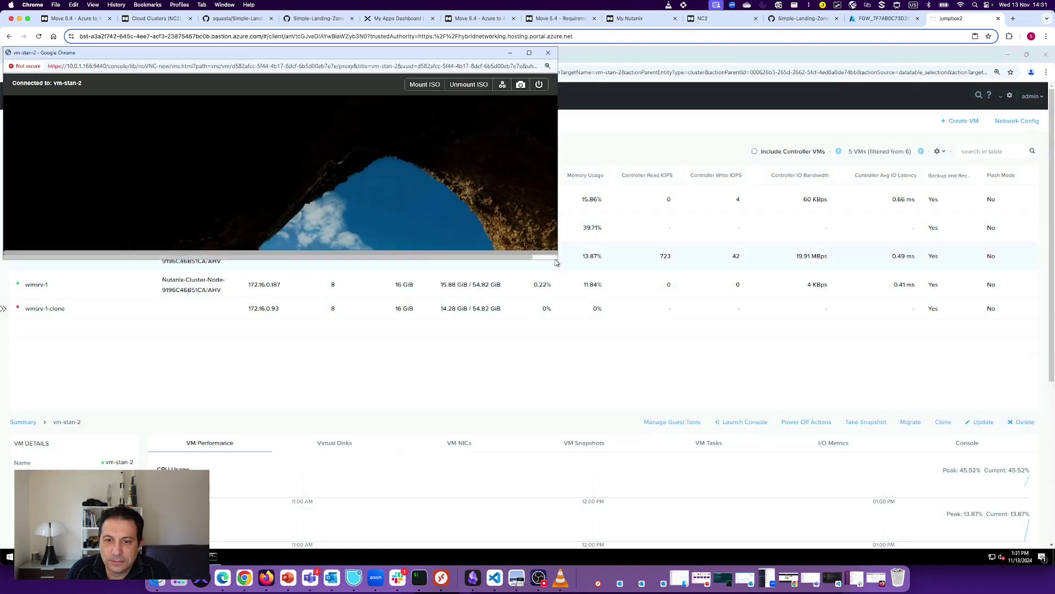
left_click(554, 256)
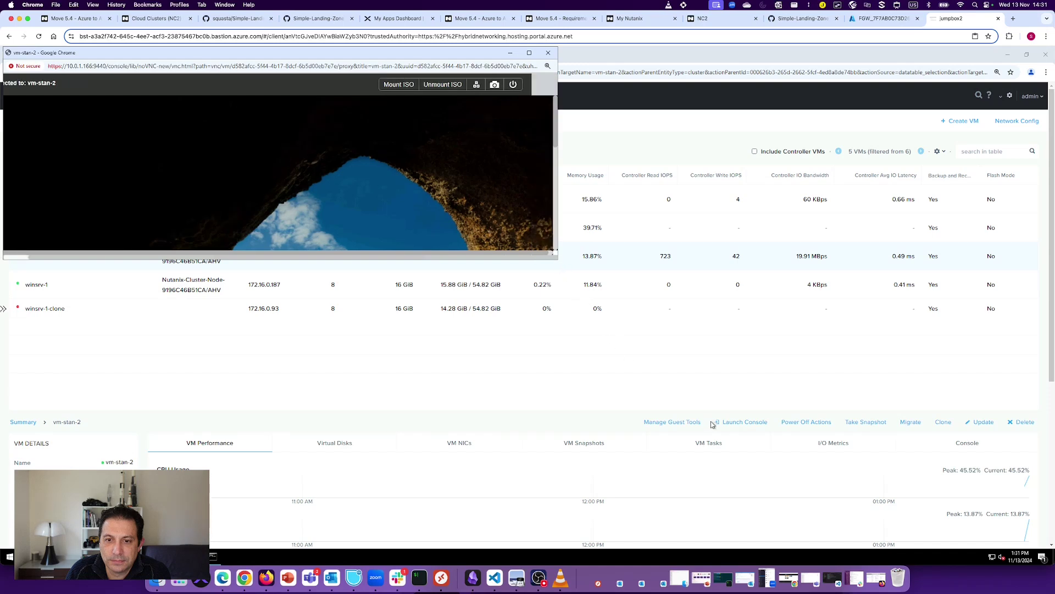
left_click(529, 52)
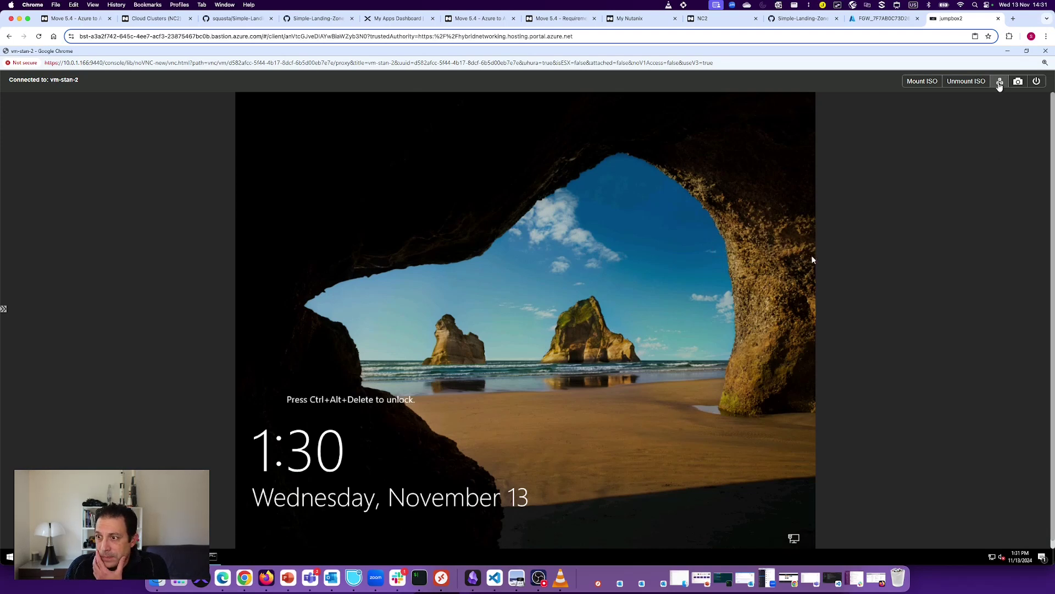
Step: Send Ctrl+Alt+Del to vm-stan-2 and sign in with the administrator password
left_click(999, 83)
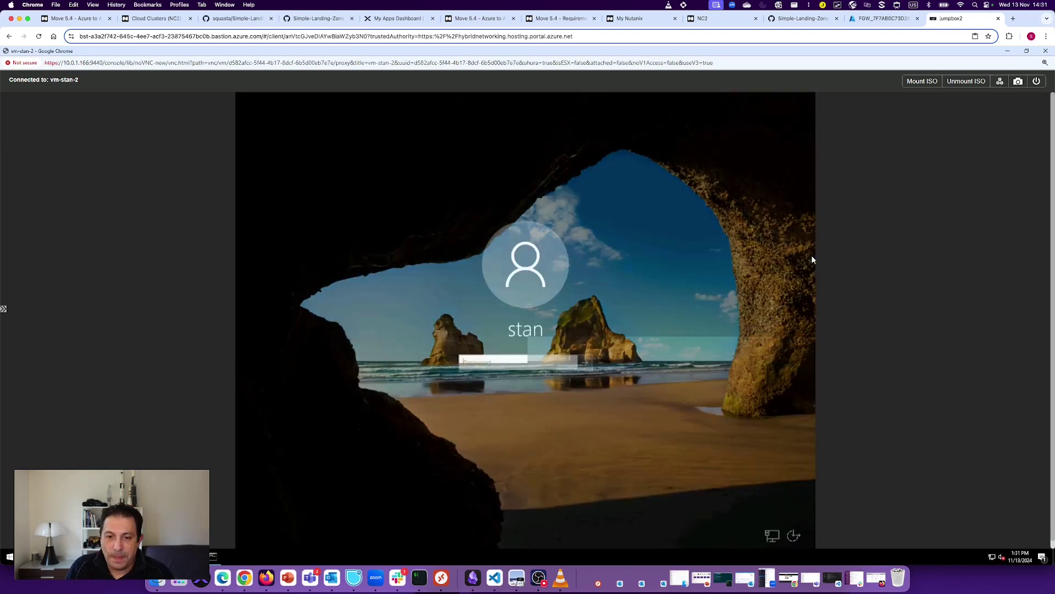
left_click(482, 360)
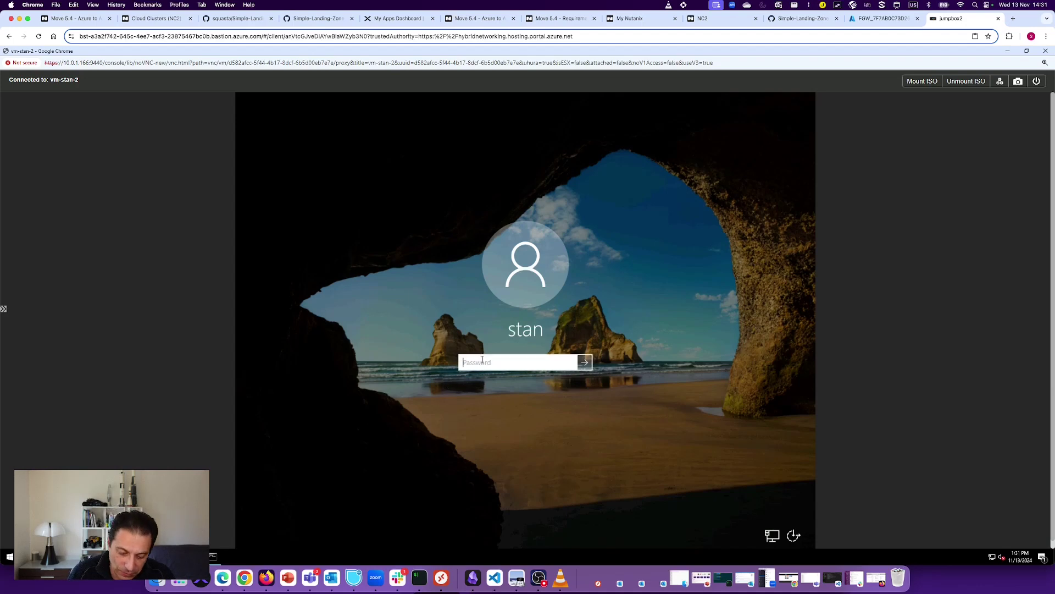
type("N")
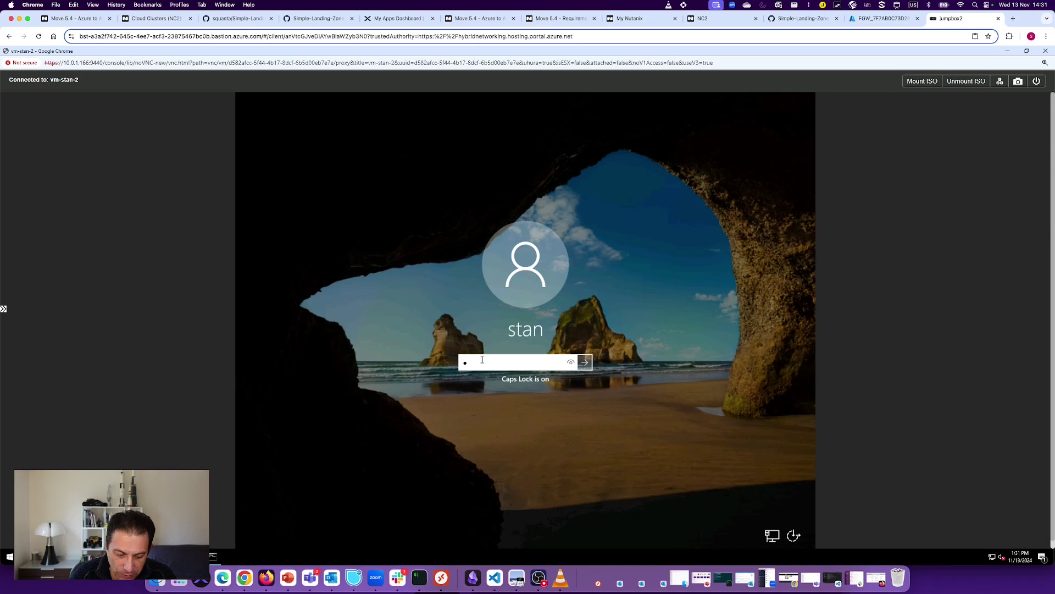
type("XXXXXXXXXXX")
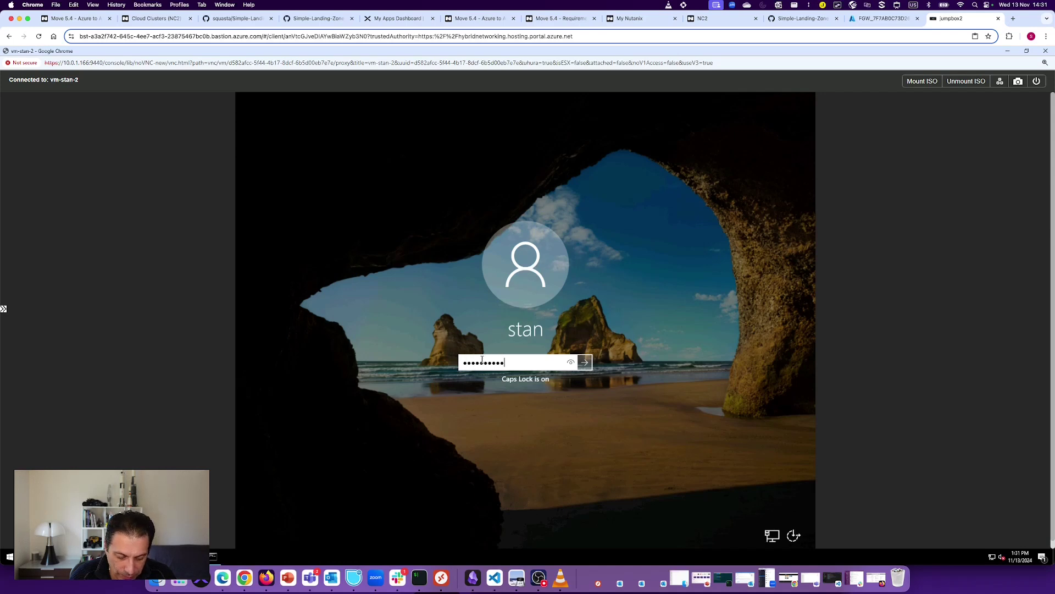
key("Return")
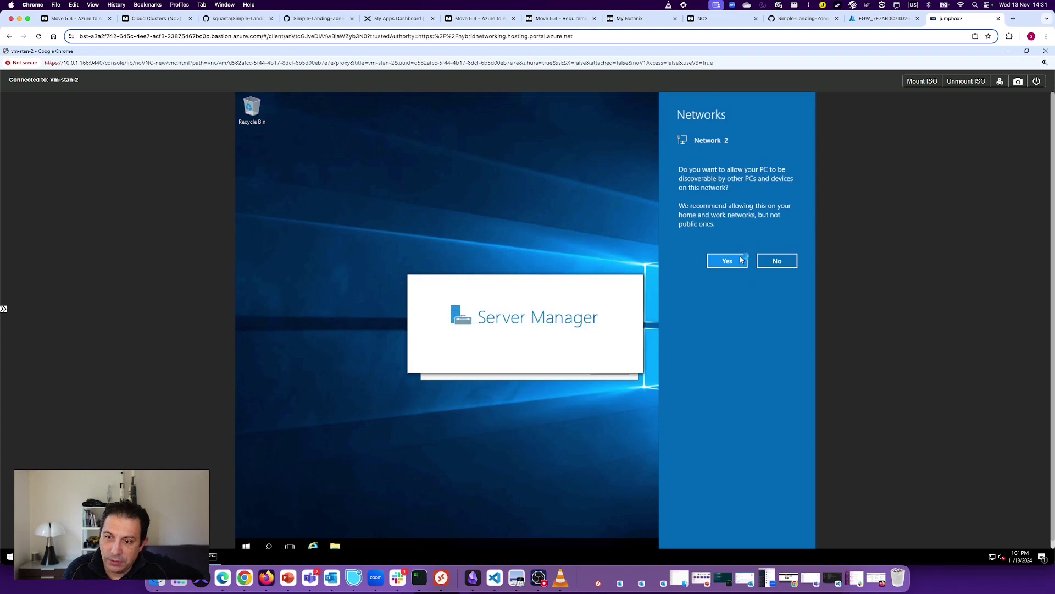
Step: Allow network discovery, dismiss Server Manager, the paging-file warning and Performance Options, then minimize the console
left_click(740, 260)
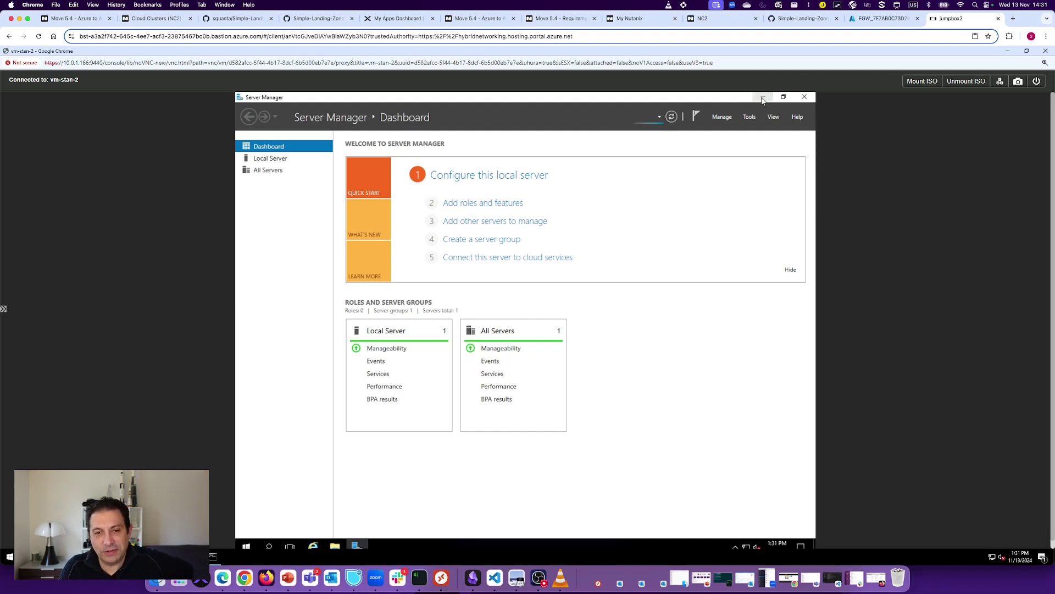
left_click(762, 99)
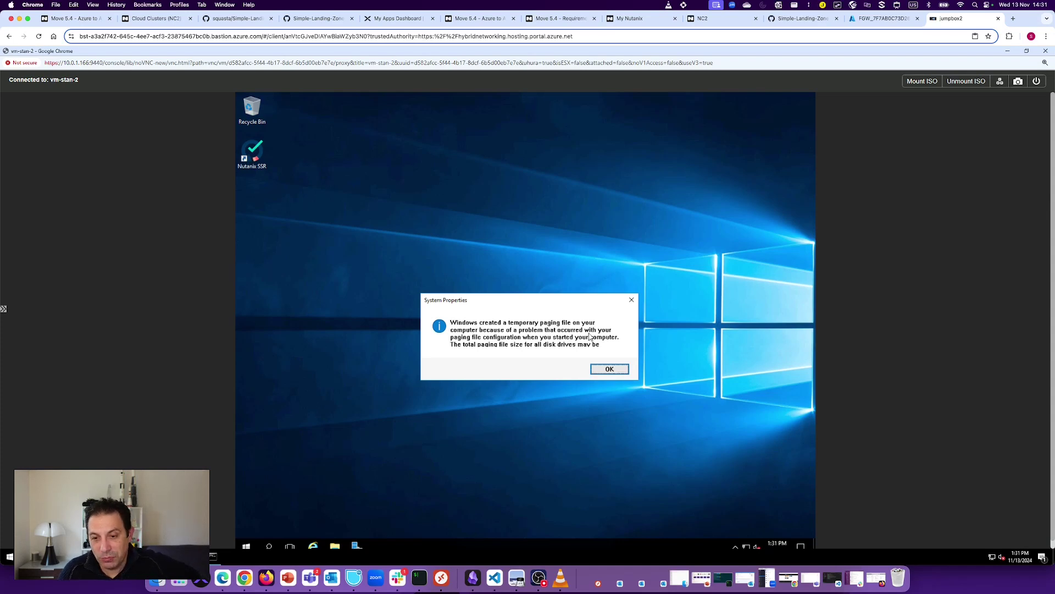
left_click(601, 371)
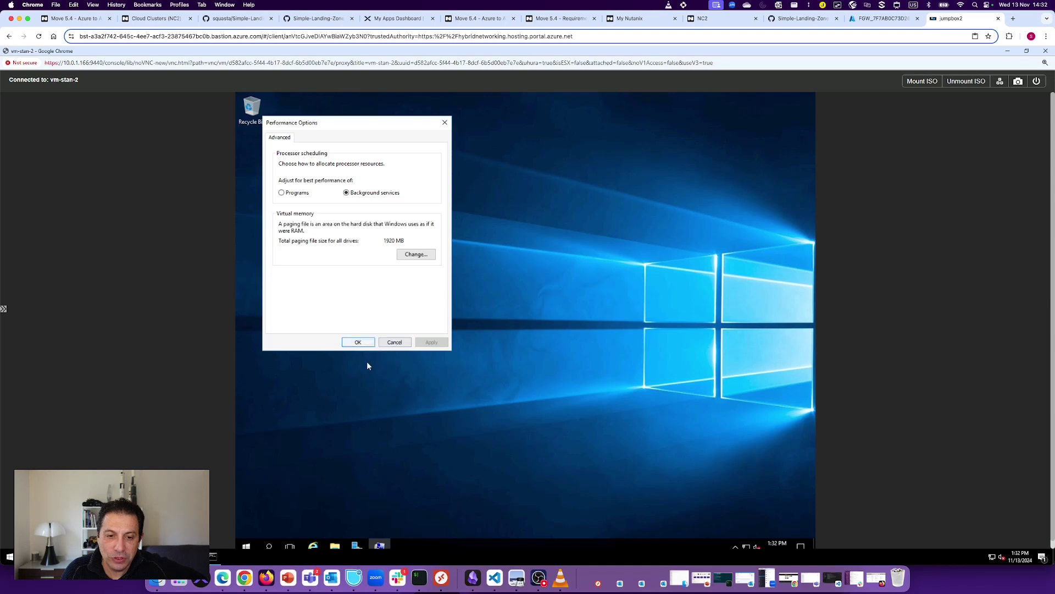
left_click(393, 342)
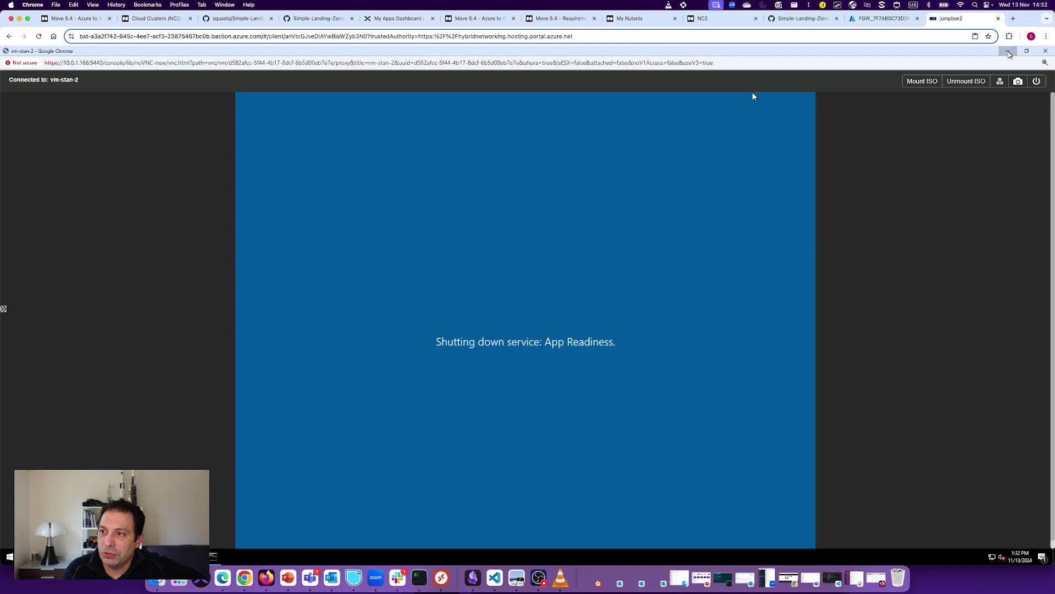
left_click(1009, 53)
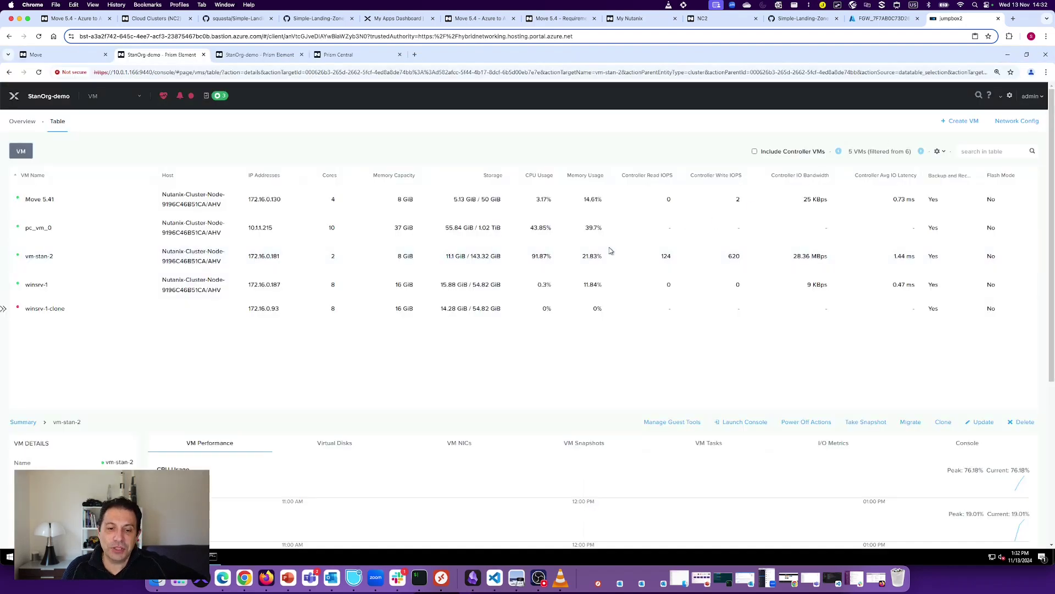
Step: Glance at the stopped Azure source, then show the Move plan with vm-stan-2 Completed at 10.43 GiB
left_click(266, 578)
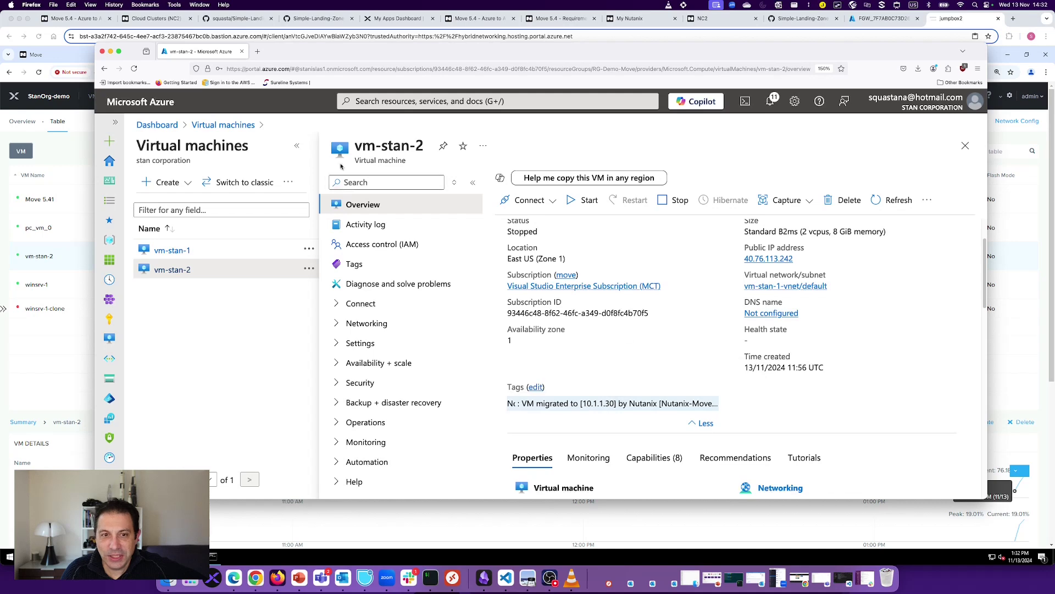
left_click(111, 52)
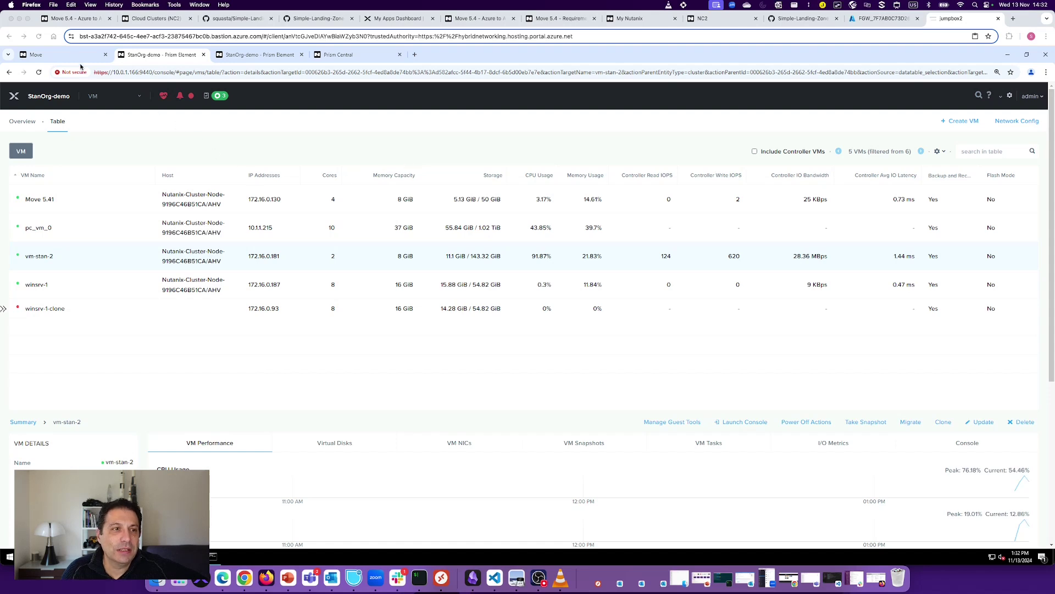
left_click(73, 57)
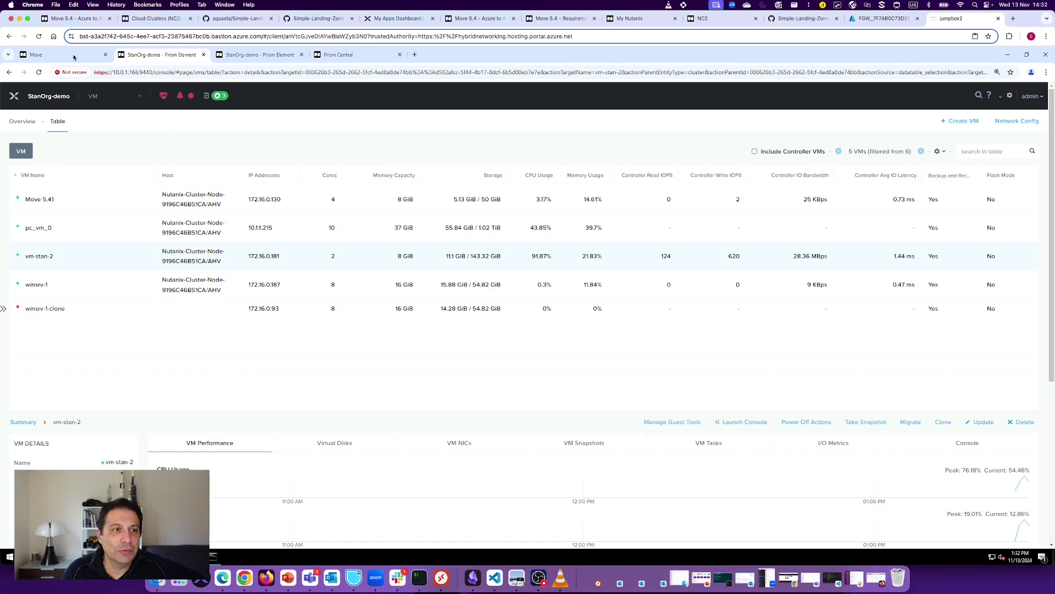
left_click(76, 57)
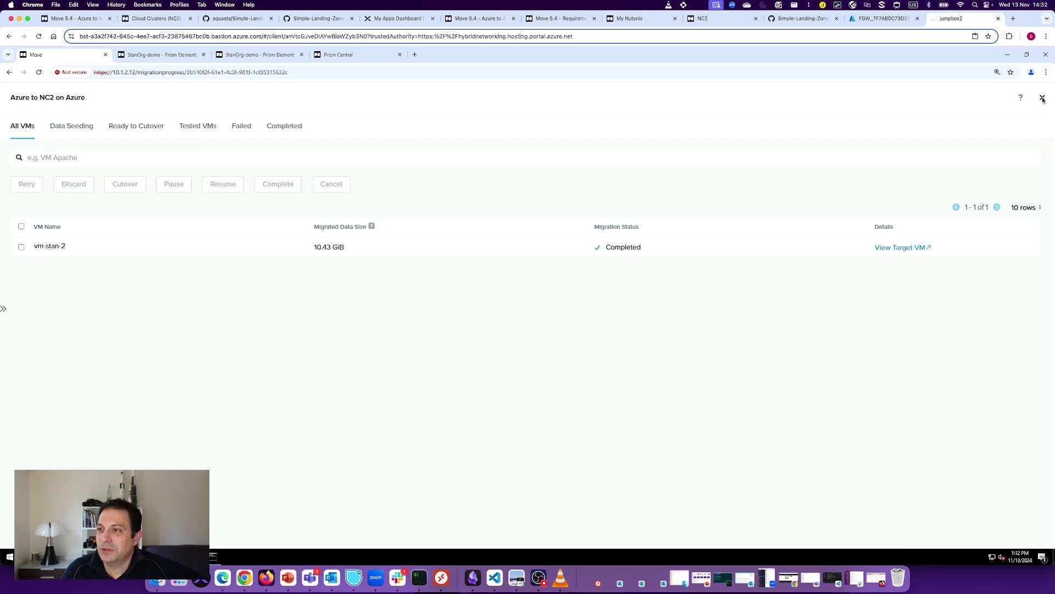
Step: Close the plan details and refresh the Prism Central Azure environment's inventory from the dashboard
left_click(1043, 99)
mouse_move(974, 228)
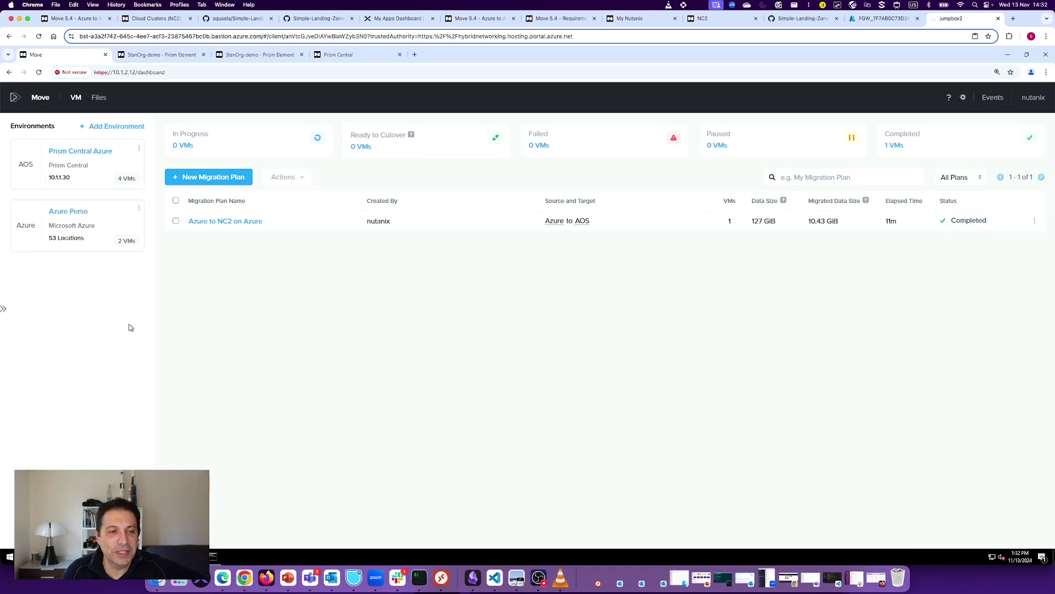
left_click(138, 150)
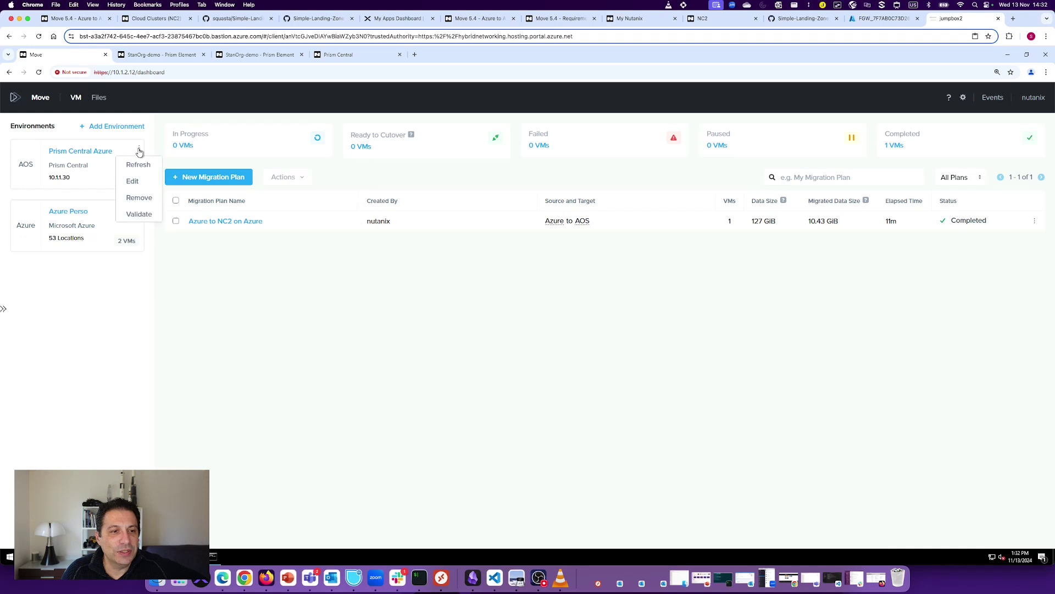
left_click(142, 167)
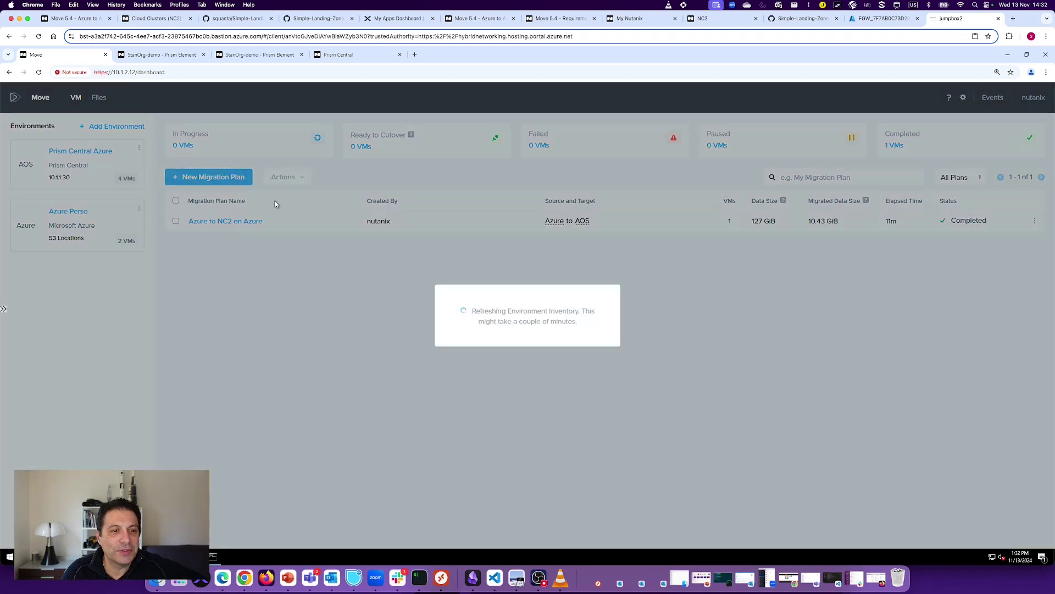